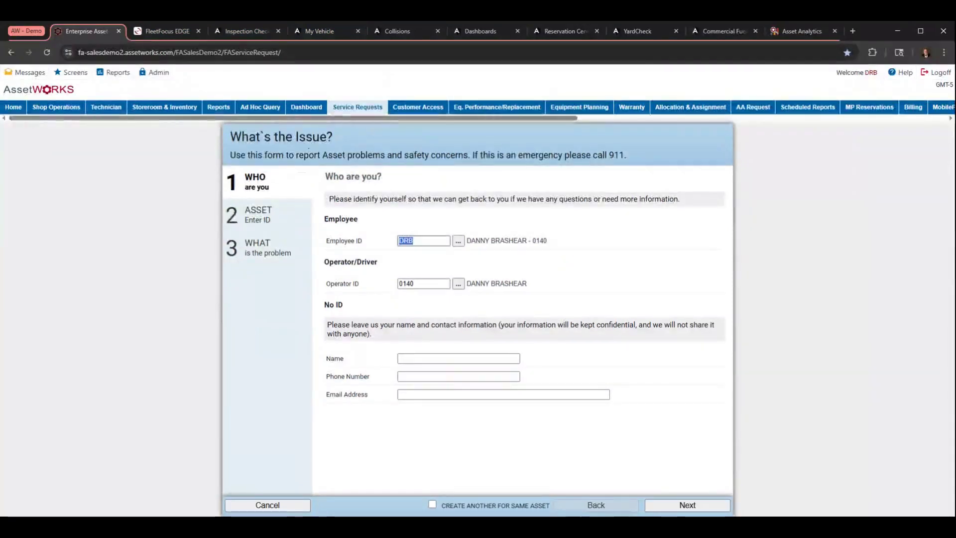
Look up asset 019400 in the asset section of the service request form.
left_click(258, 223)
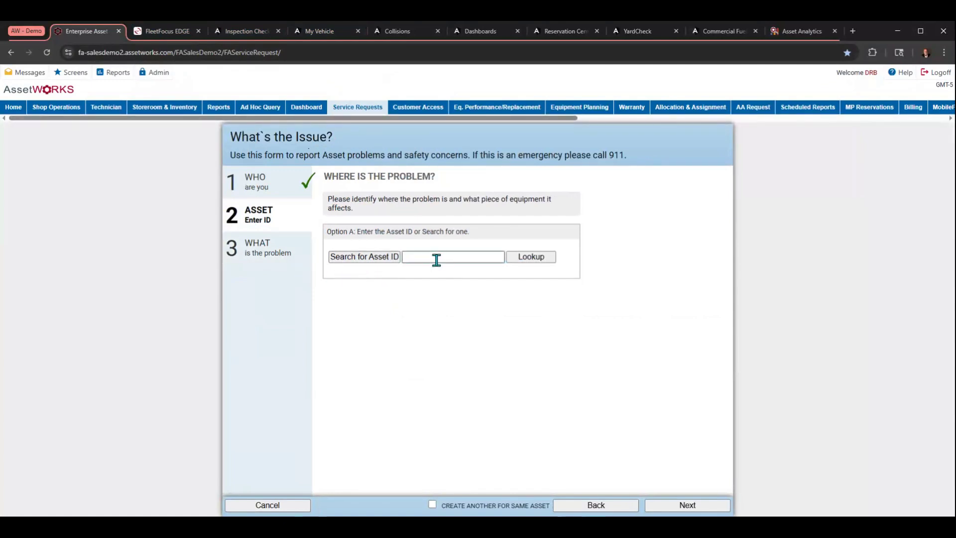
type("019400")
key("Return")
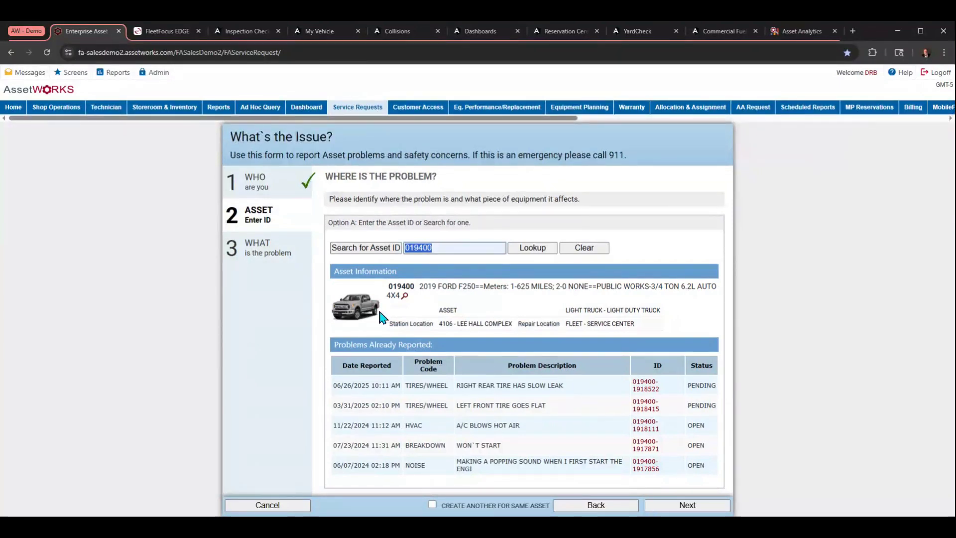
Go to the problem description section, view the options for attaching photos or files, and close them without adding anything.
left_click(260, 254)
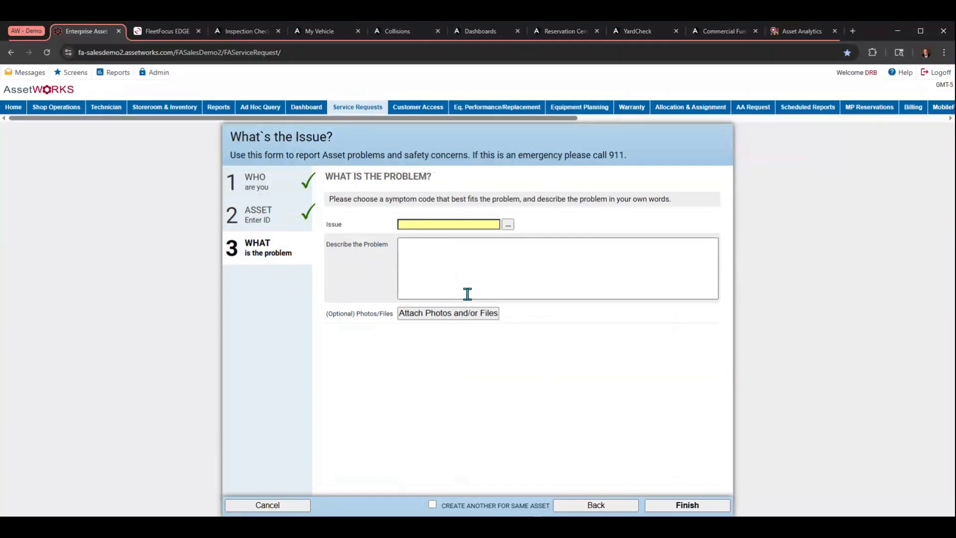
left_click(479, 316)
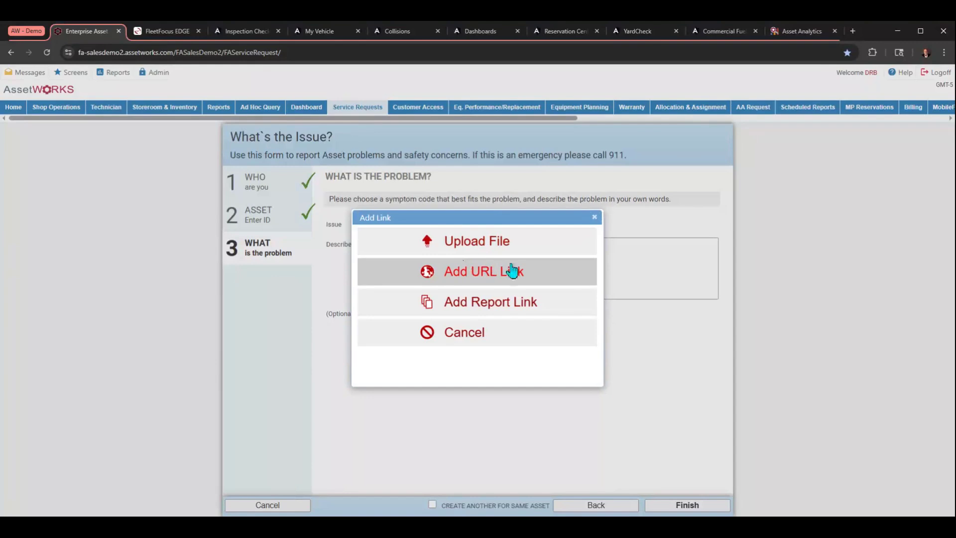
left_click(595, 217)
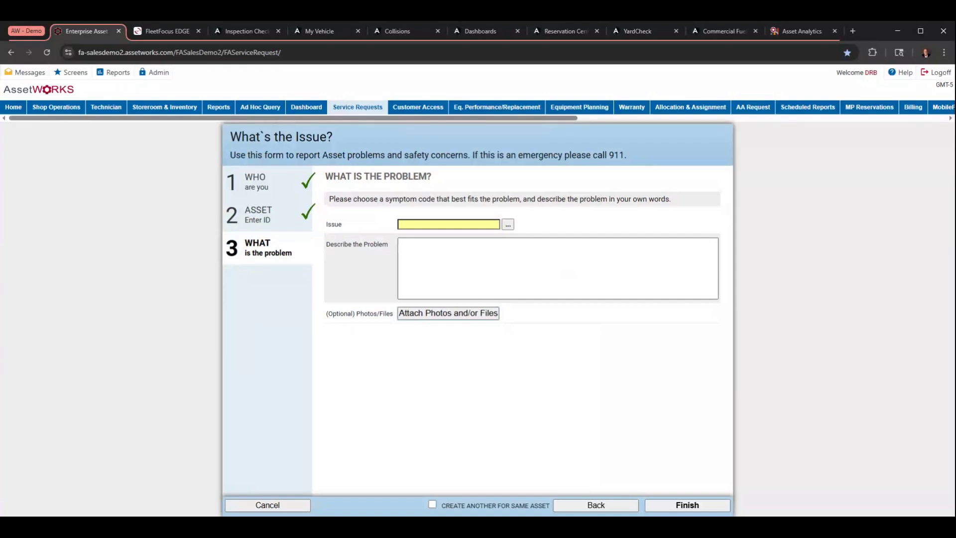
Browse the symptom codes for the issue without choosing one, and discard the unsaved service request.
left_click(508, 225)
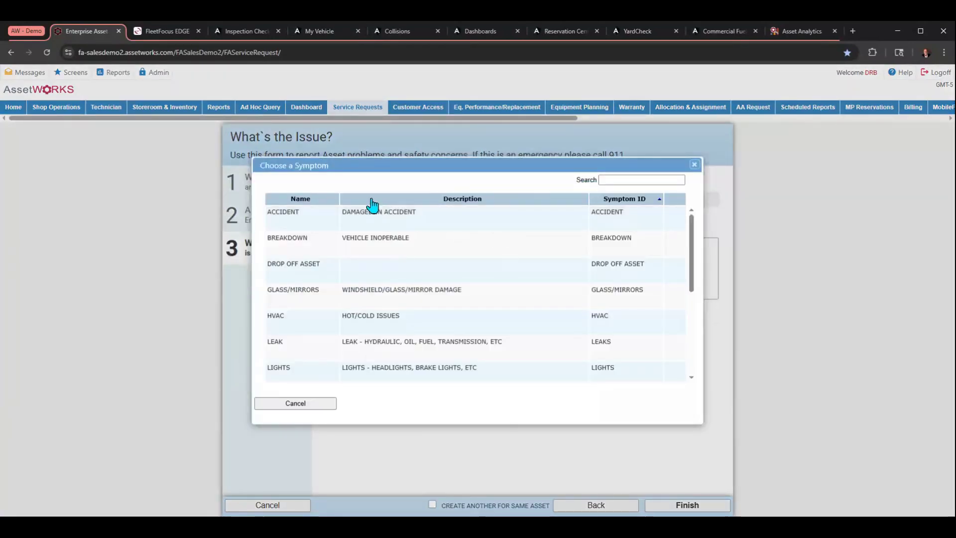
scroll(393, 314, "down", 2)
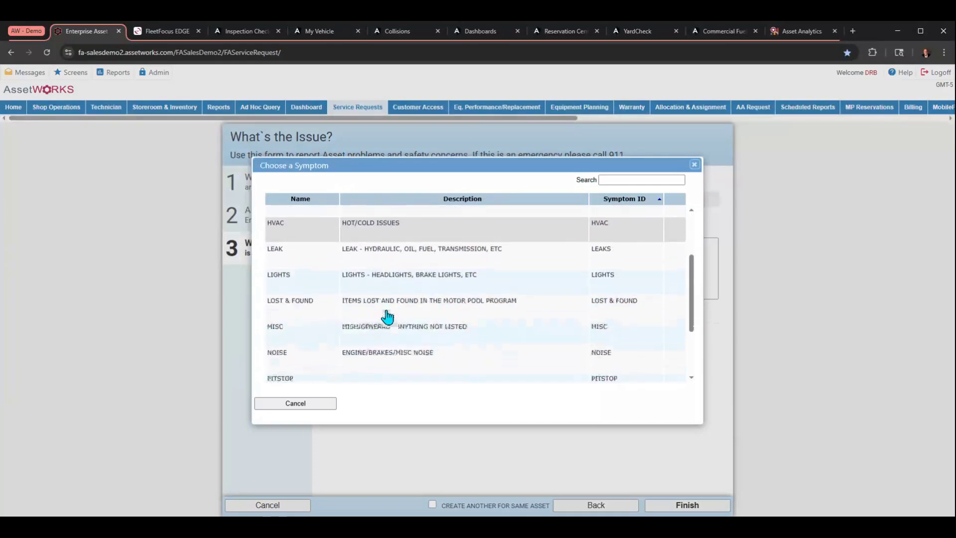
scroll(362, 356, "down", 2)
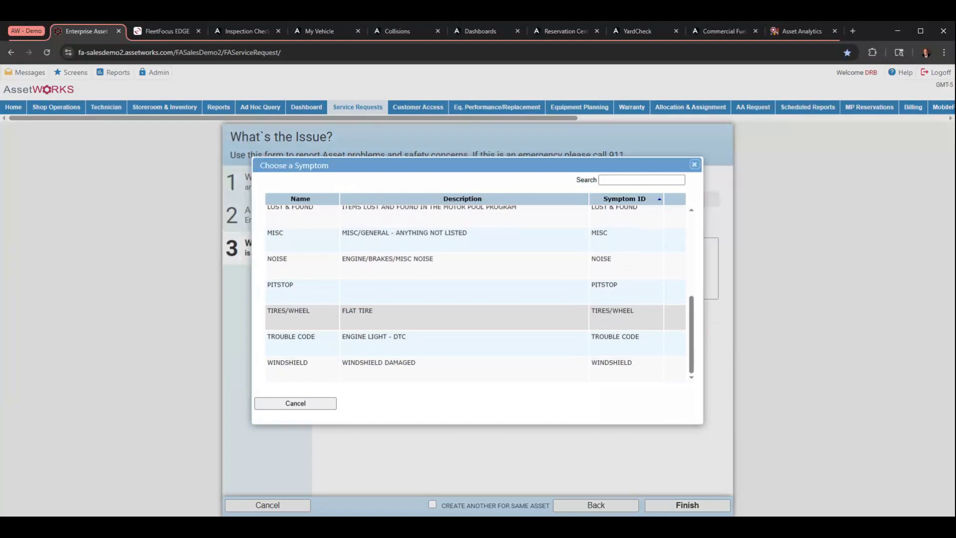
left_click(321, 406)
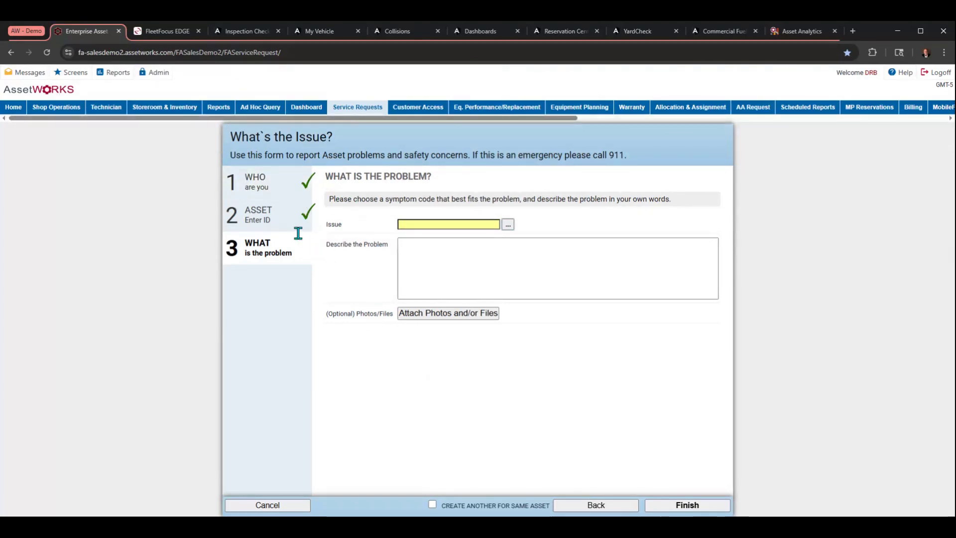
left_click(294, 505)
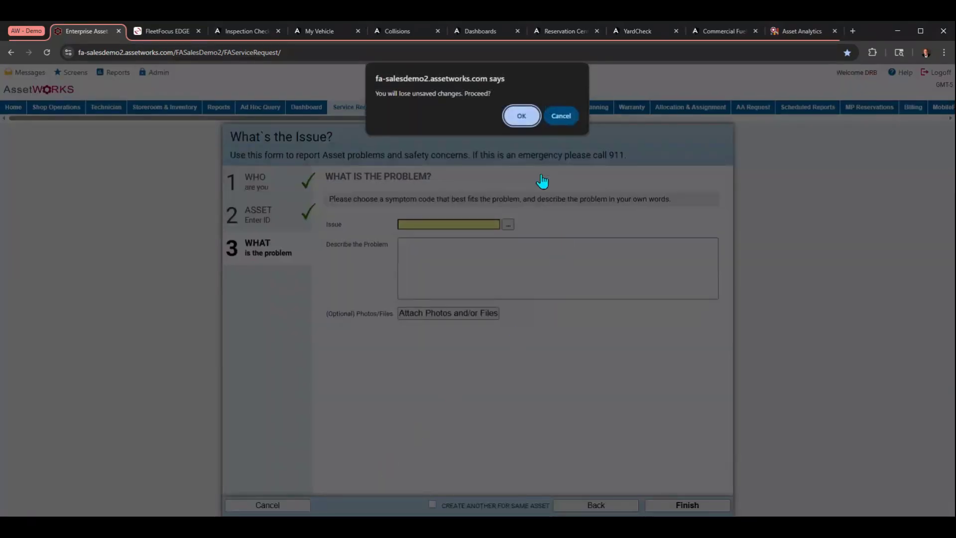
left_click(520, 117)
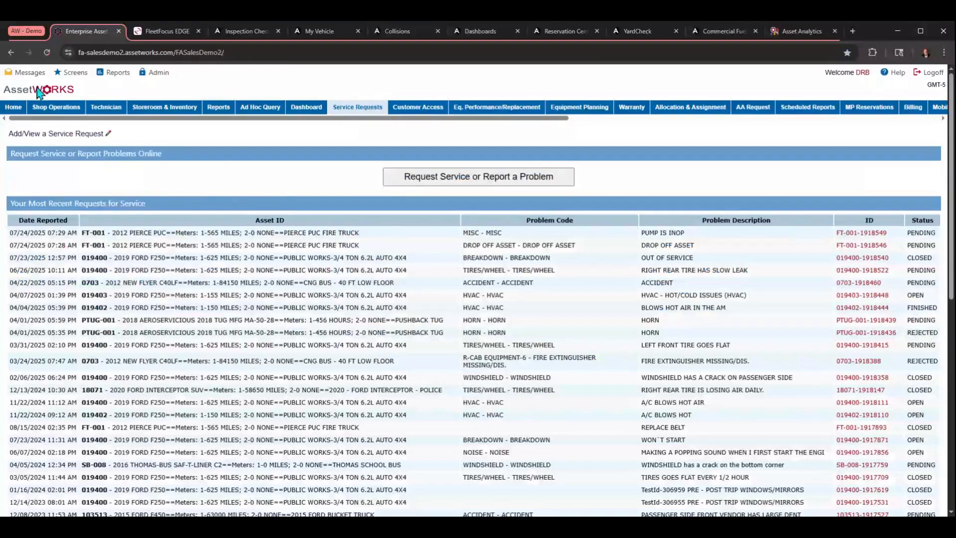
Read the flagged 07/24/2025 07:29 AM notification about the service request for equipment unit FT-001, and close the messages.
left_click(24, 72)
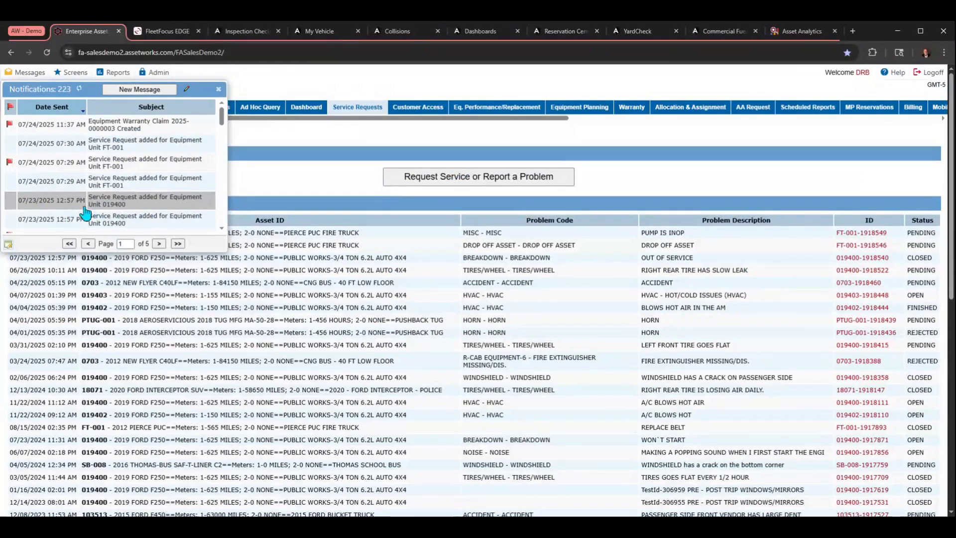
left_click(144, 168)
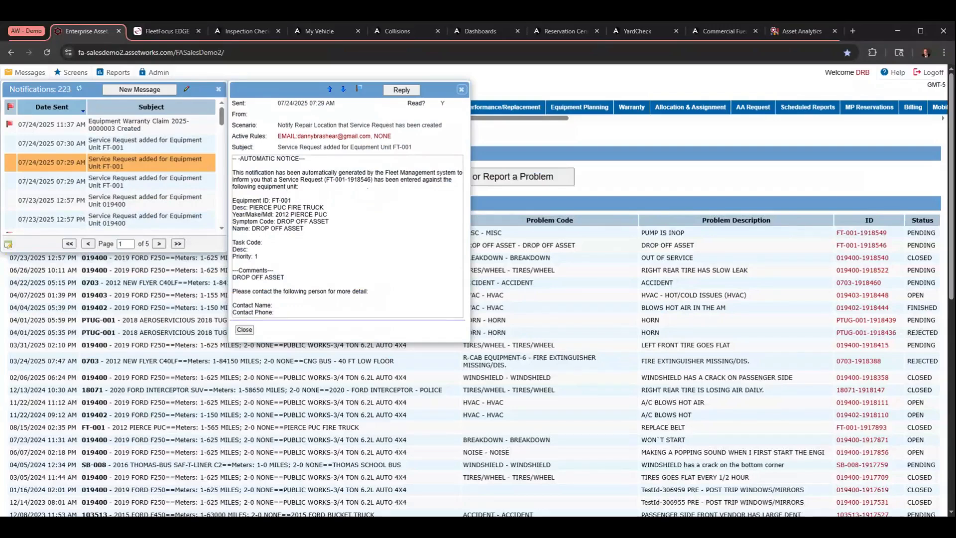
left_click(23, 75)
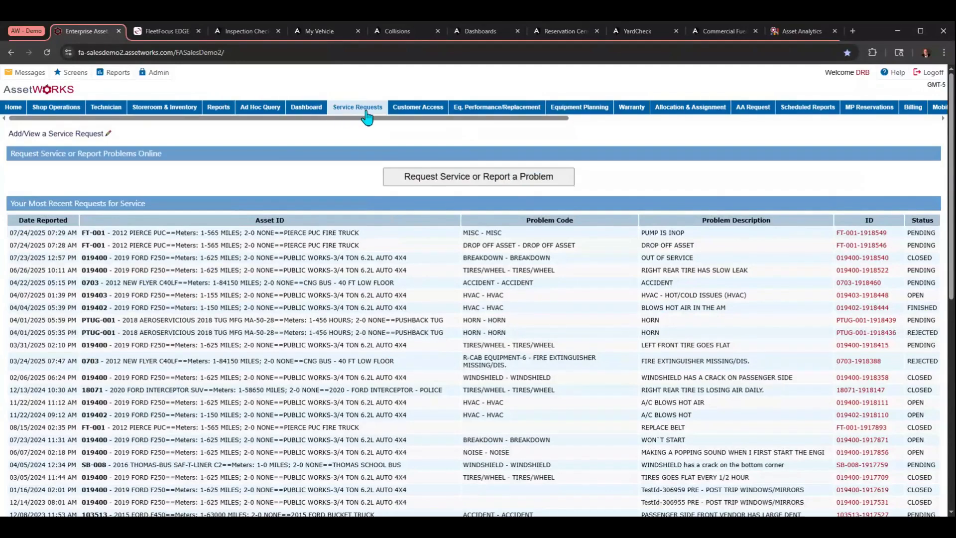
Search for asset 019400 in the Work Management Portal to show its current and pending work.
left_click(56, 108)
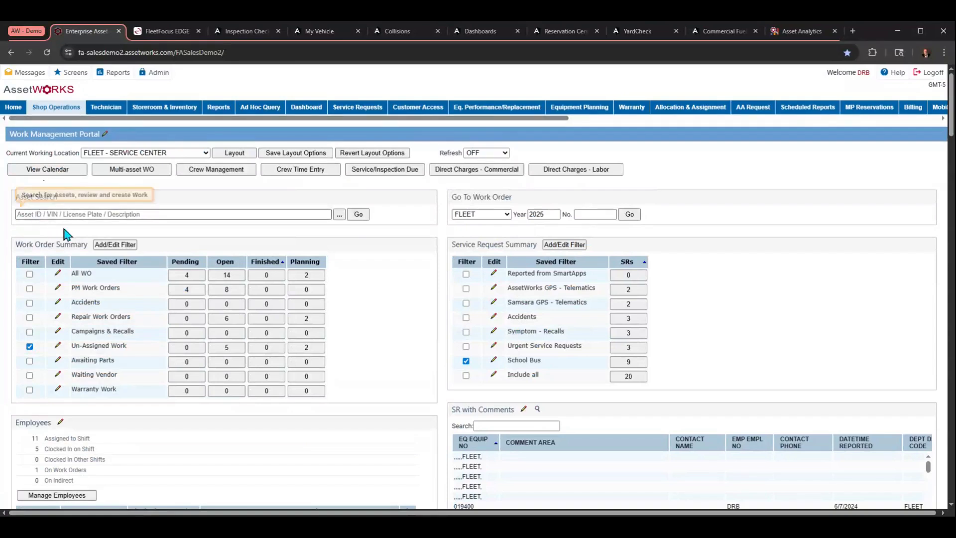
type("019400")
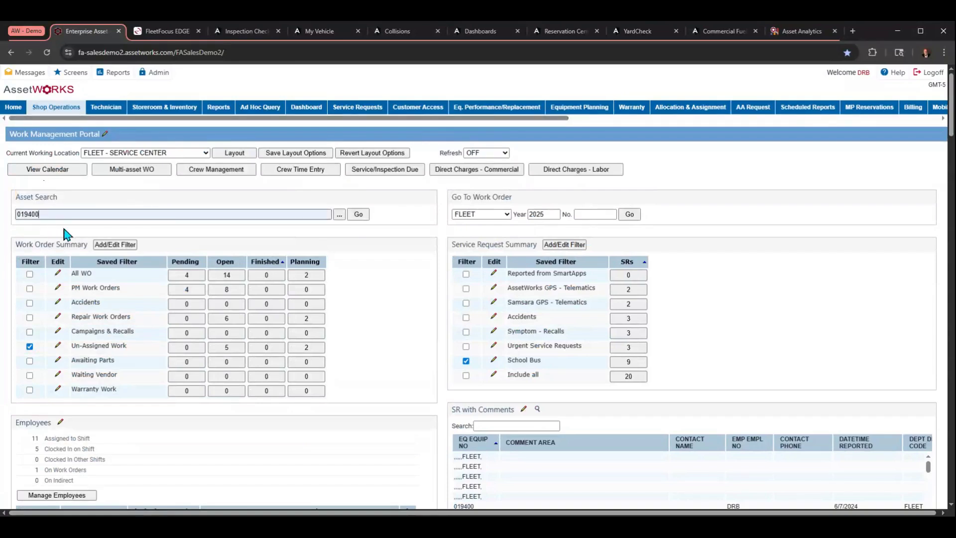
left_click(360, 215)
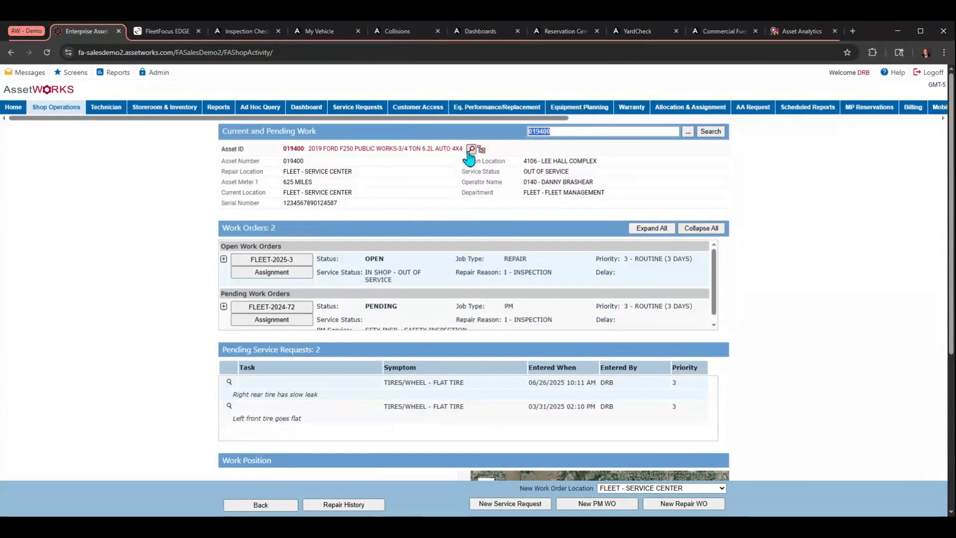
Open the asset viewer for 019400 and review its basic information, scheduled services and warranty coverage.
left_click(470, 149)
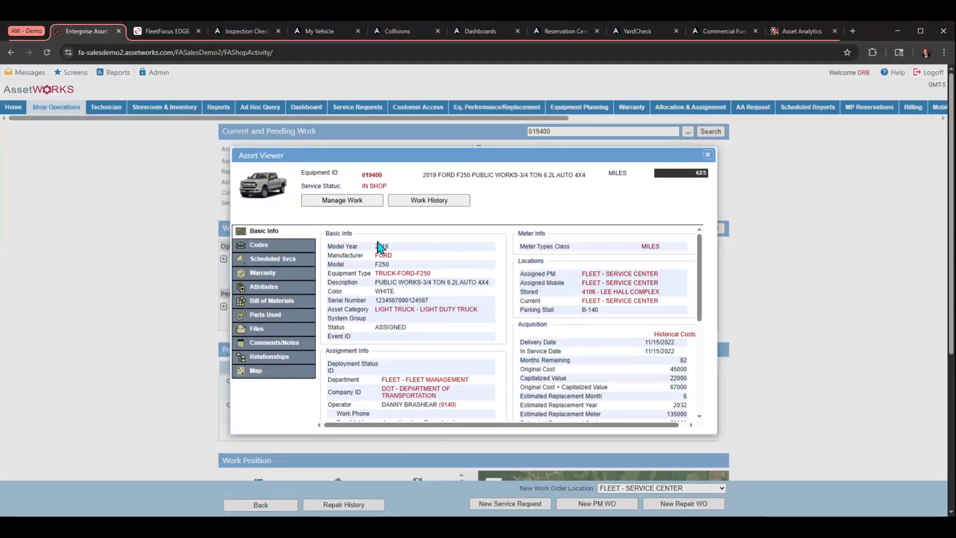
scroll(379, 247, "down", 1)
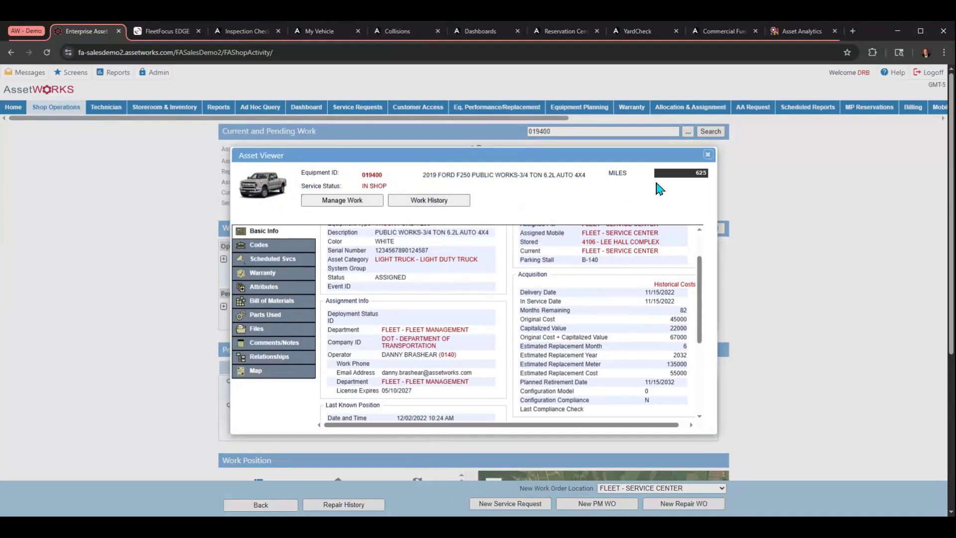
left_click(298, 268)
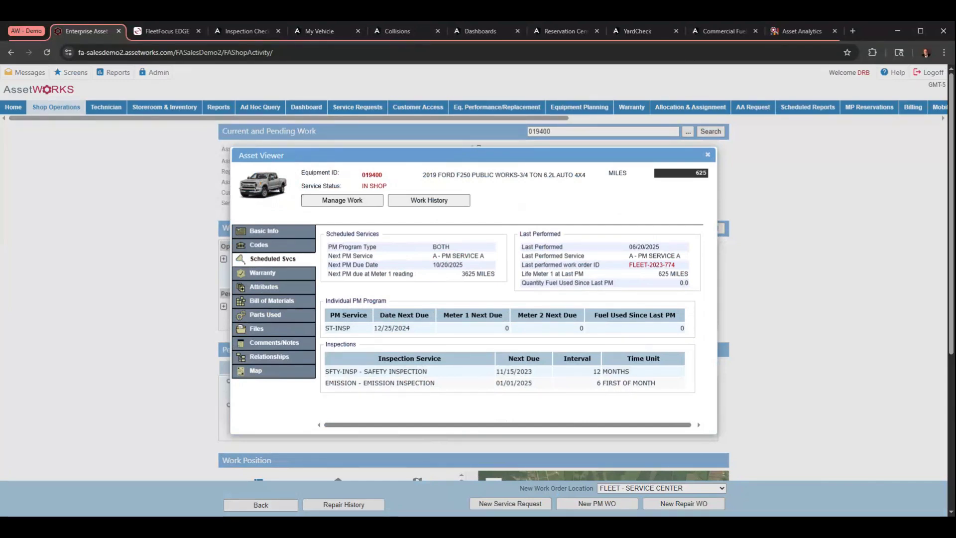
left_click(290, 279)
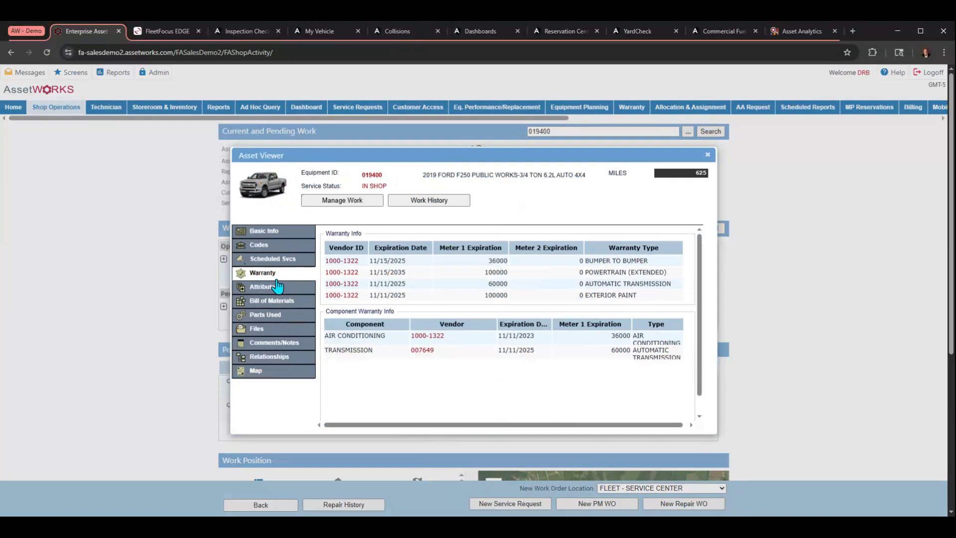
Review the asset's attributes, open their values for editing, and cancel without changing anything.
left_click(276, 289)
left_click(286, 290)
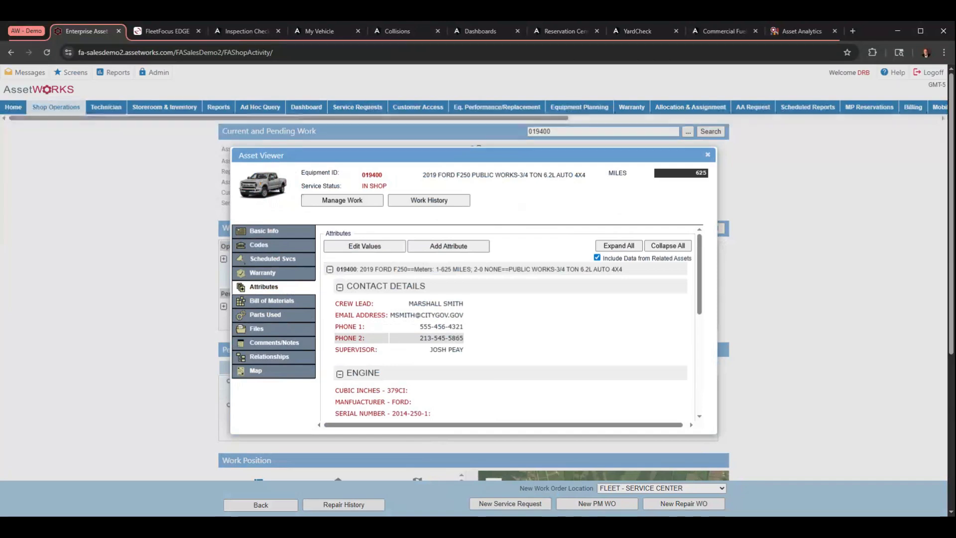
scroll(391, 339, "down", 3)
scroll(391, 340, "up", 5)
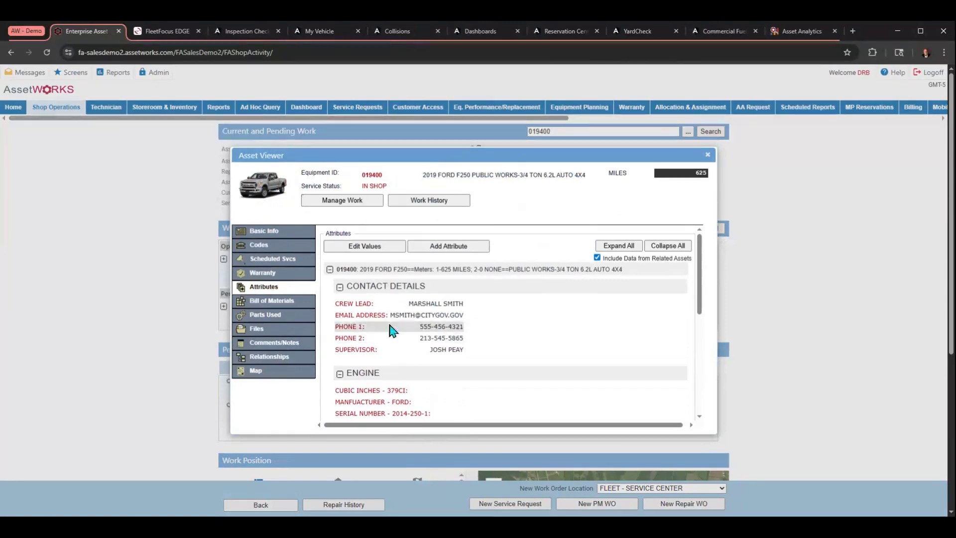
left_click(365, 246)
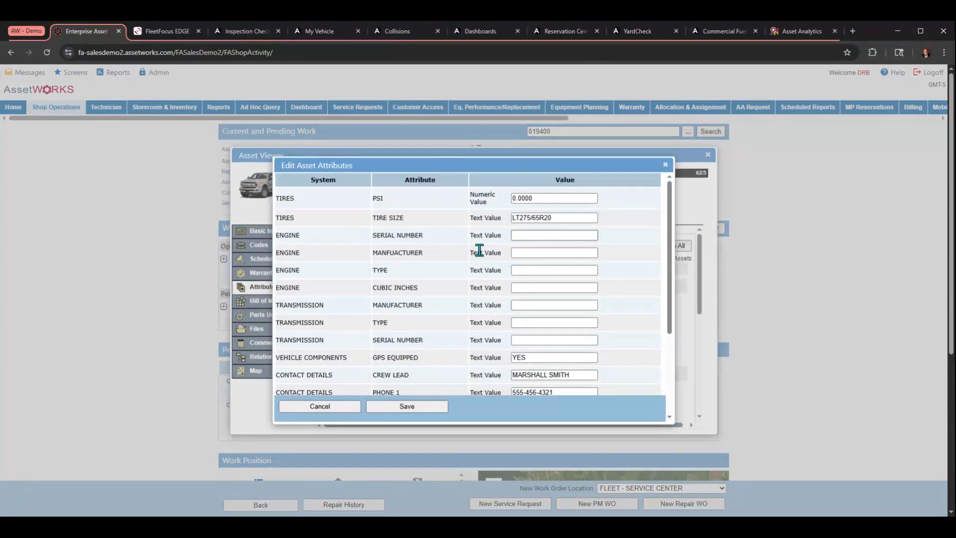
left_click(337, 413)
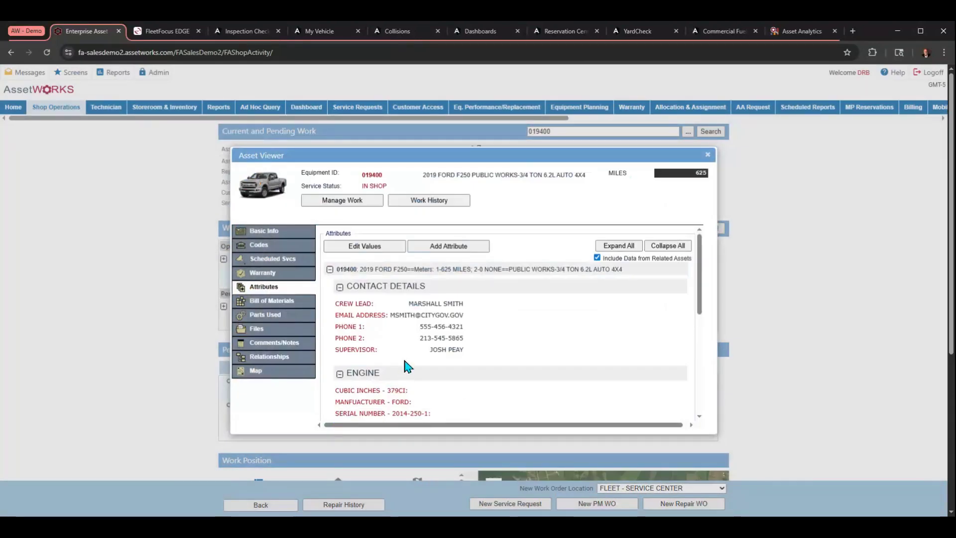
Review the asset's bill of materials, parts used, files, comments, relationships and map location, and close the asset viewer.
left_click(272, 301)
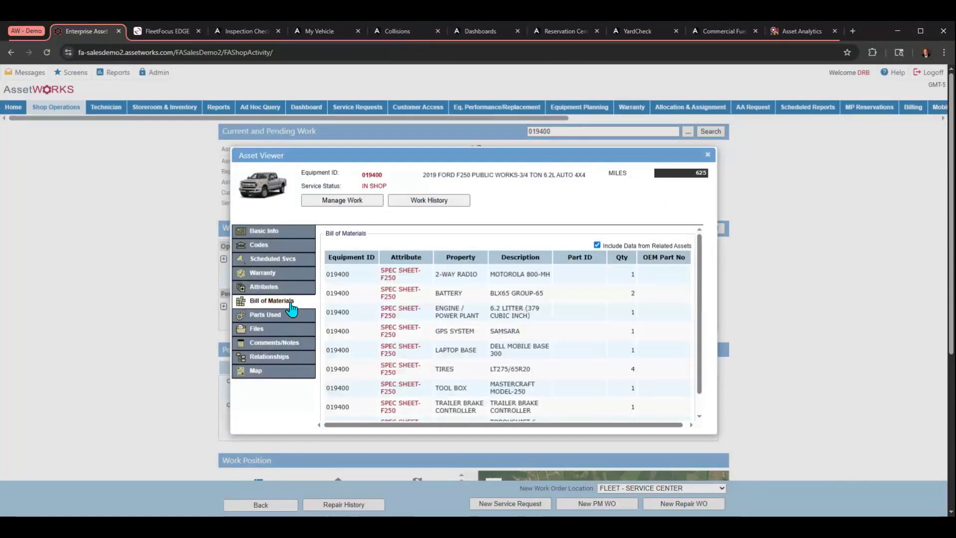
left_click(279, 316)
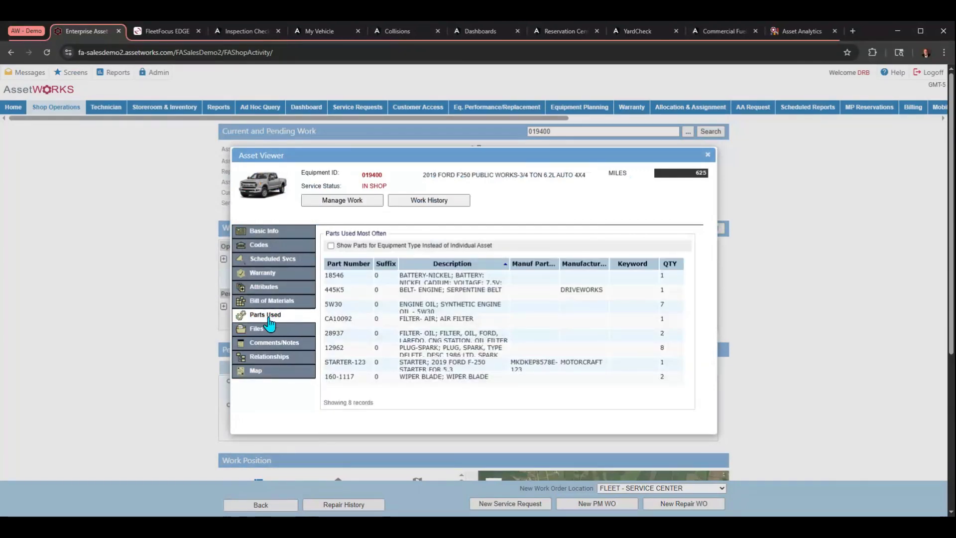
left_click(267, 330)
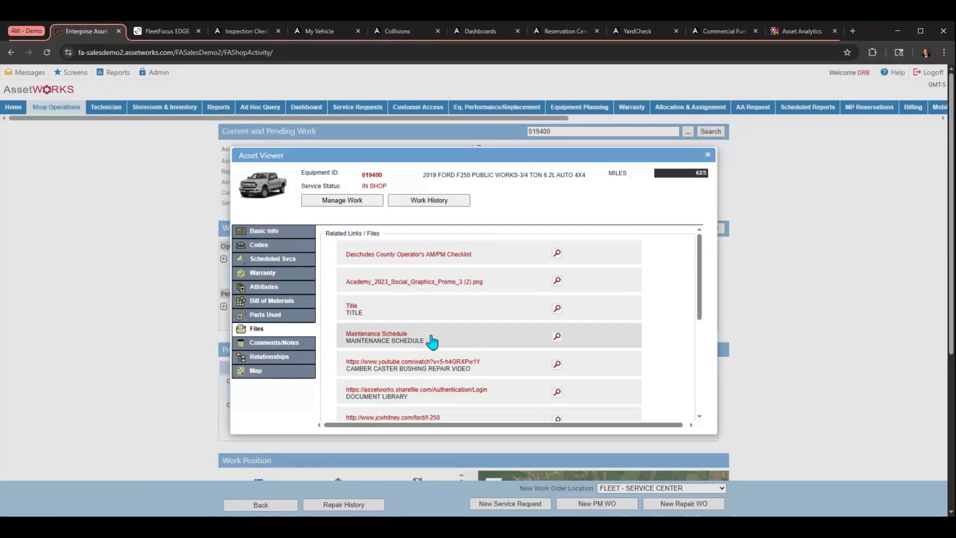
left_click(274, 342)
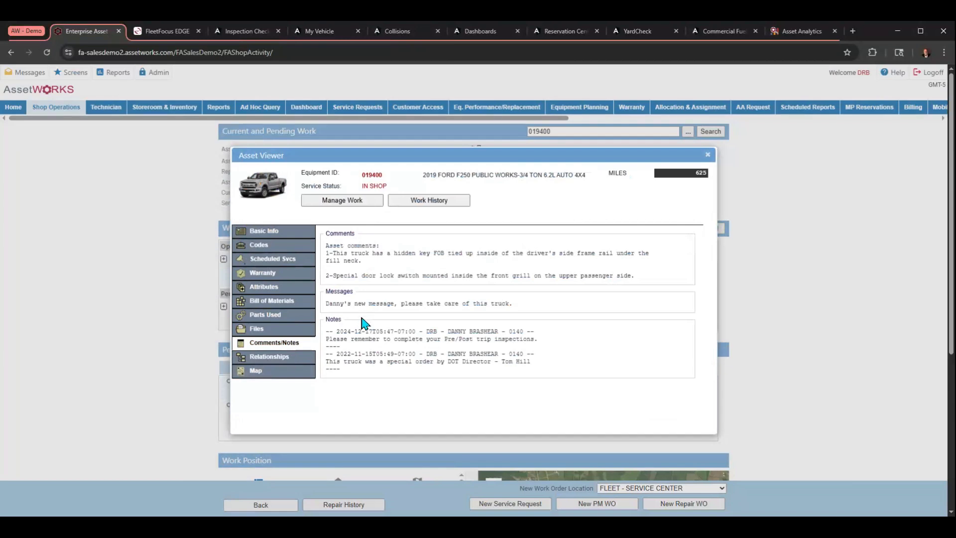
left_click(299, 362)
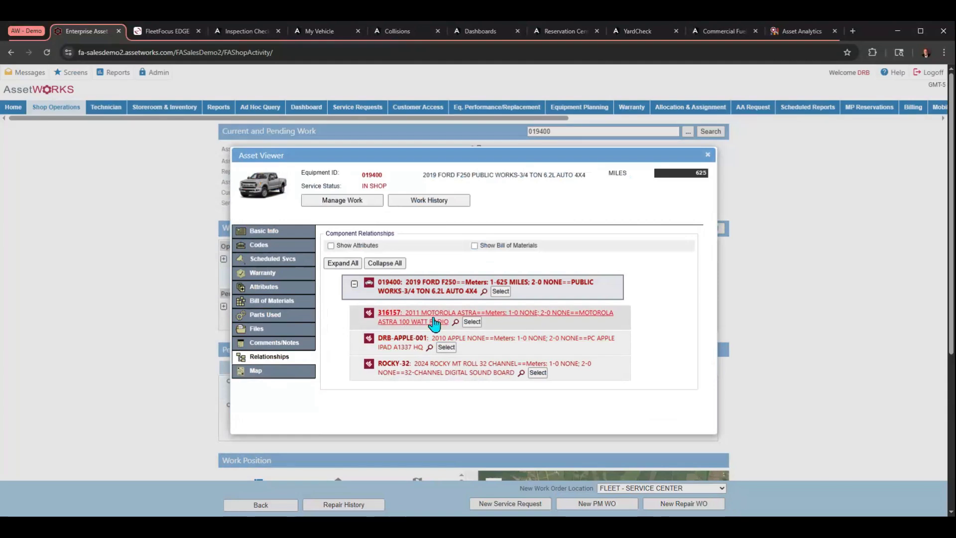
left_click(287, 374)
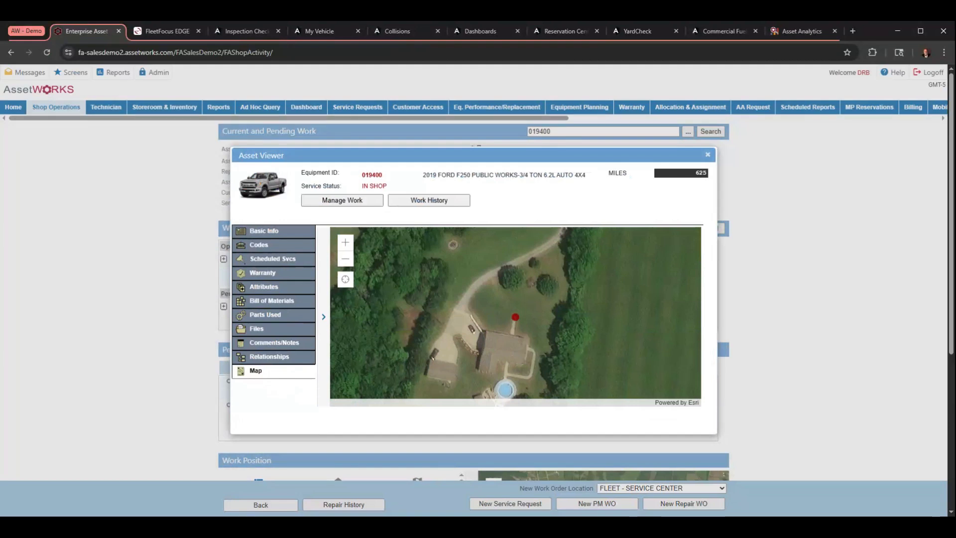
left_click(708, 154)
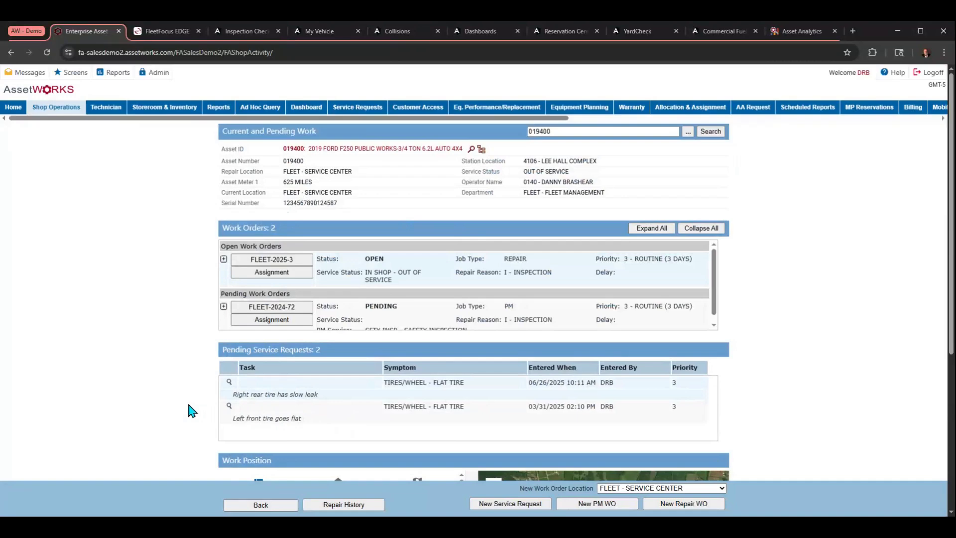
Review asset 019400's pending service requests and work position map, and return to the Work Management Portal.
scroll(189, 404, "down", 4)
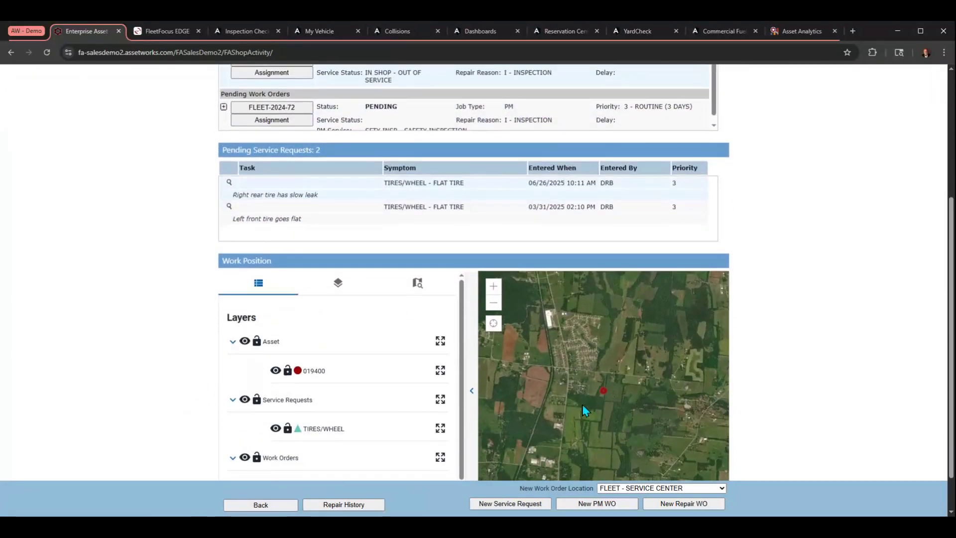
left_click(227, 505)
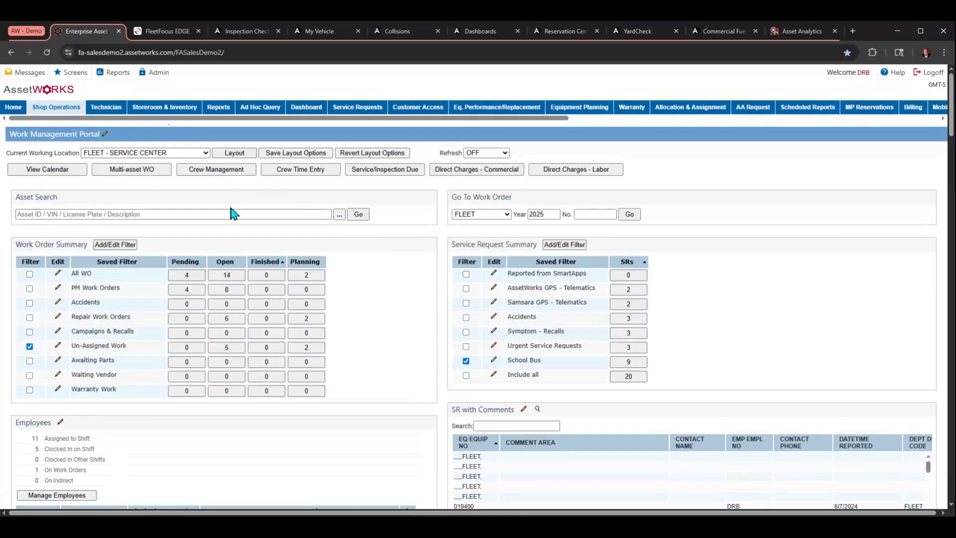
Open the portal layout for editing, review its gadgets, and add an Ad hoc Query gadget below Asset Faults.
left_click(234, 154)
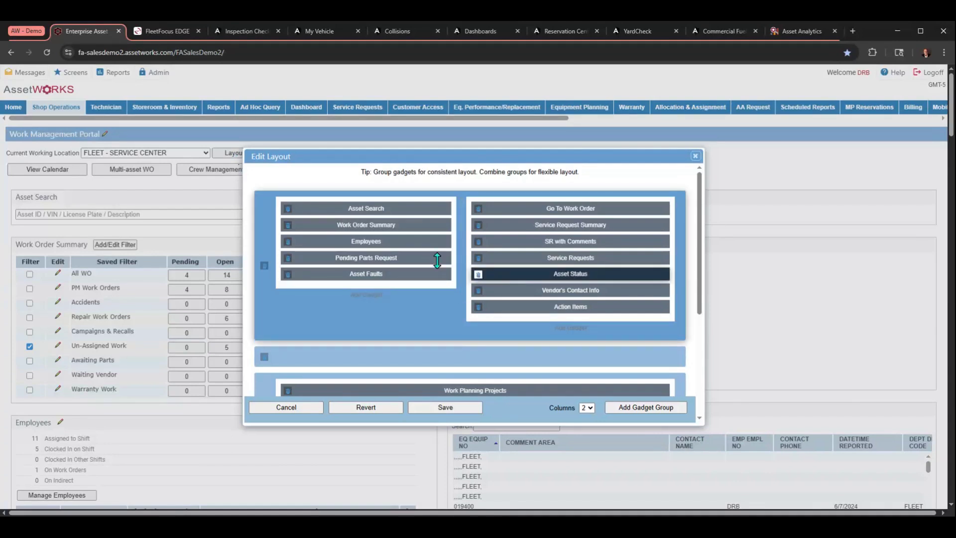
scroll(498, 268, "down", 2)
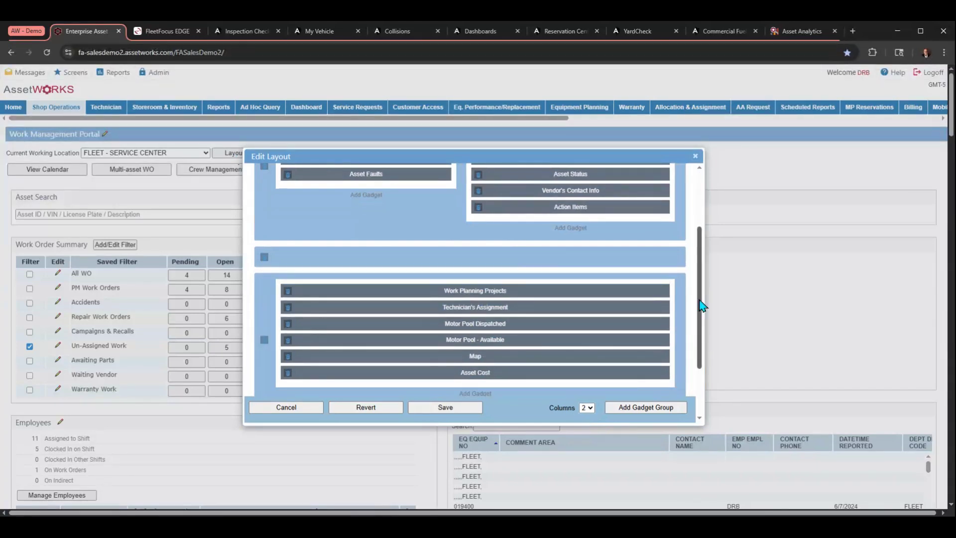
left_click_drag(702, 305, 689, 228)
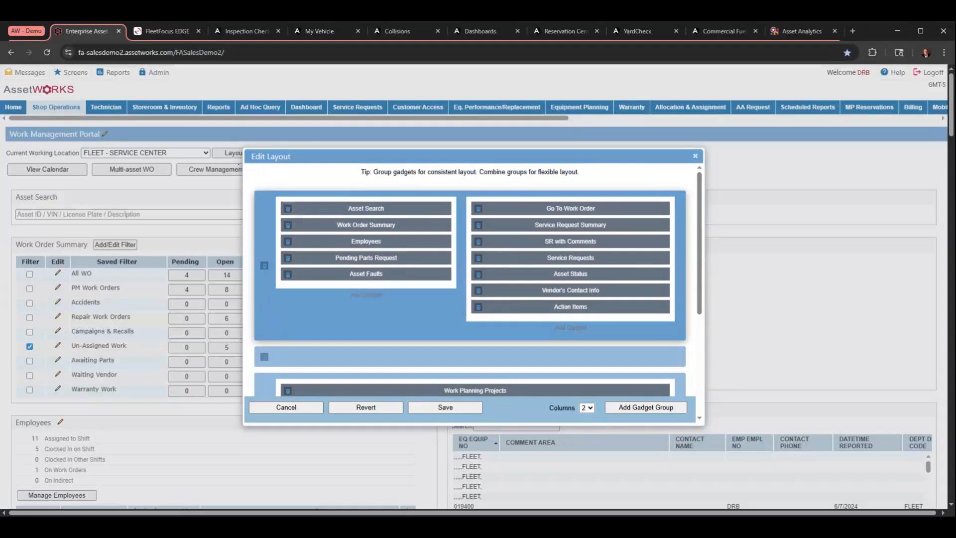
left_click(366, 295)
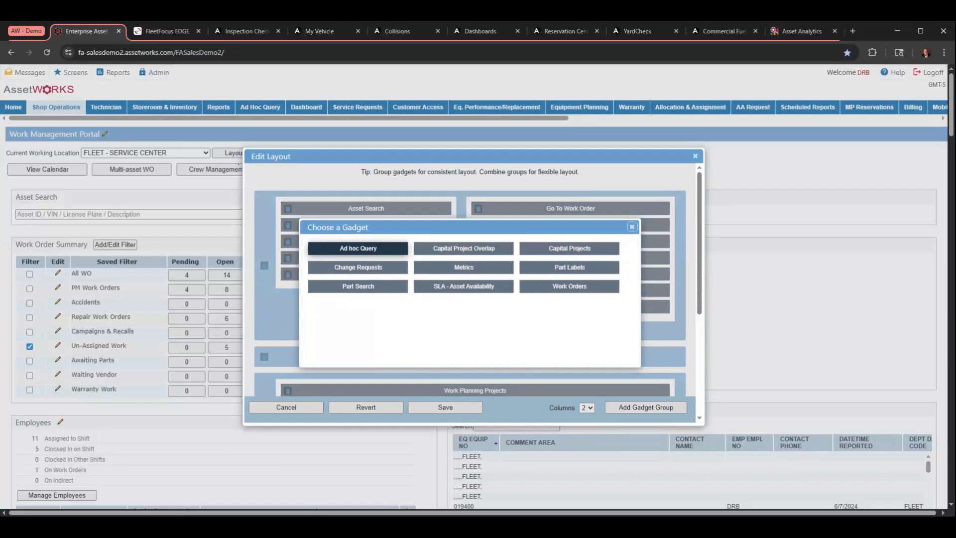
left_click(359, 250)
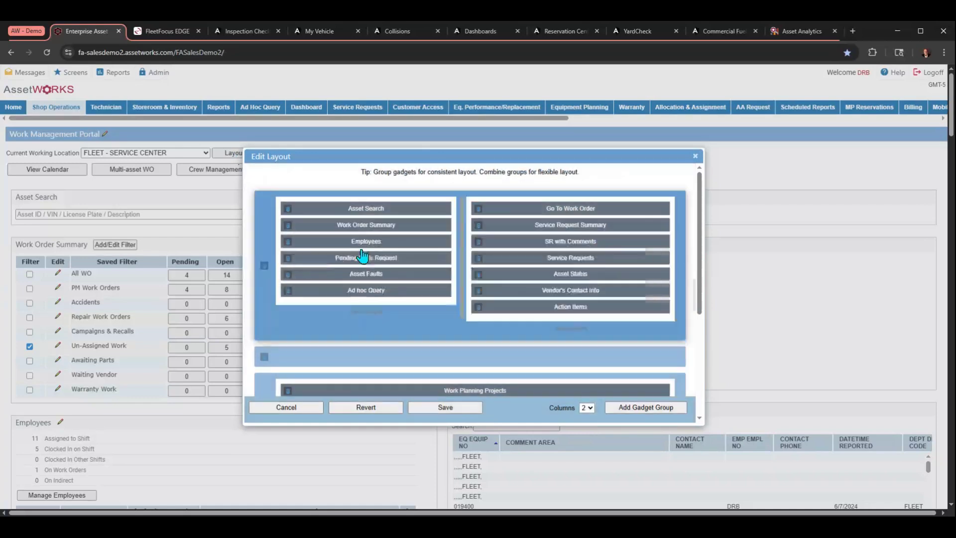
Rename the new Ad hoc Query gadget "My new report", move it above Asset Search, and save the layout.
double_click(365, 291)
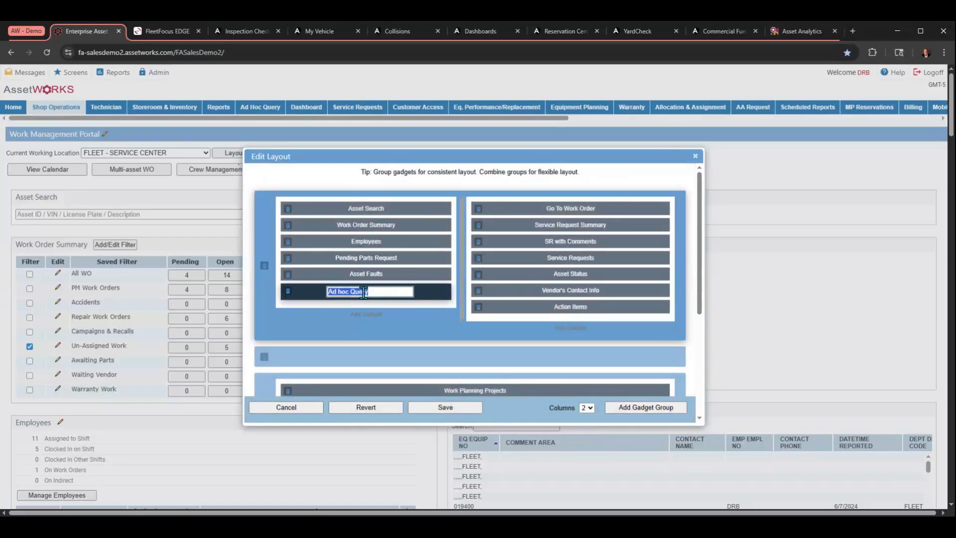
type("My new report")
left_click_drag(306, 291, 293, 213)
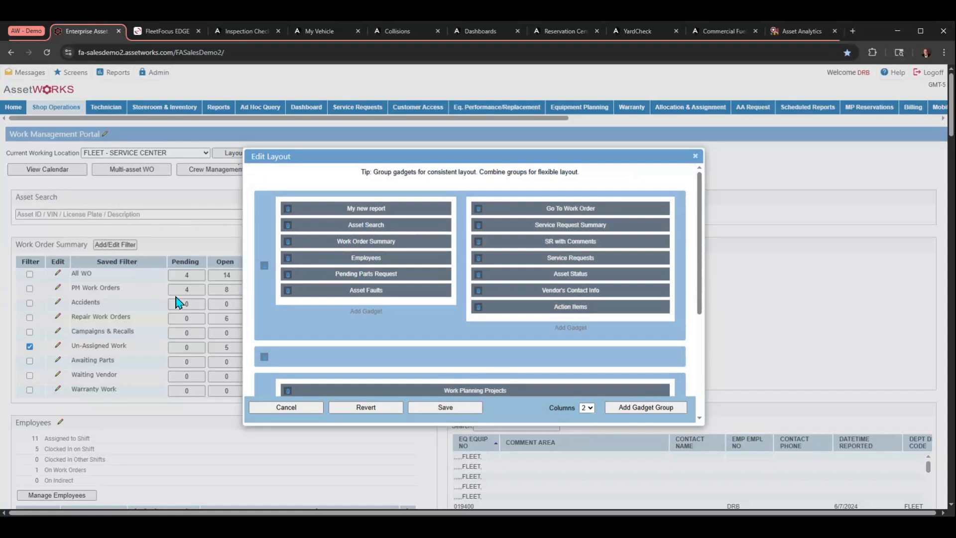
left_click(422, 410)
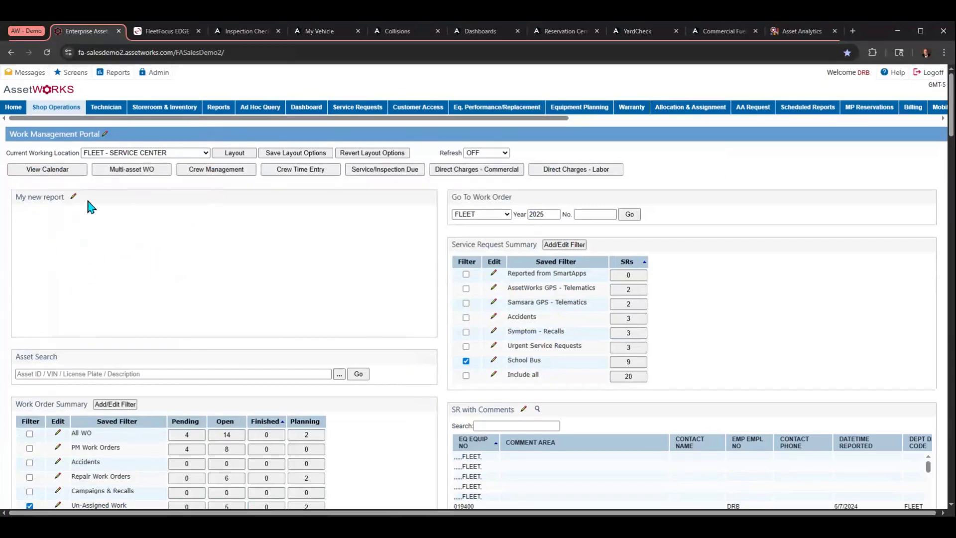
Configure My new report to show FA-Detailed Parts List at my Location from the FA-Parts Operations category, and save the options.
left_click(74, 197)
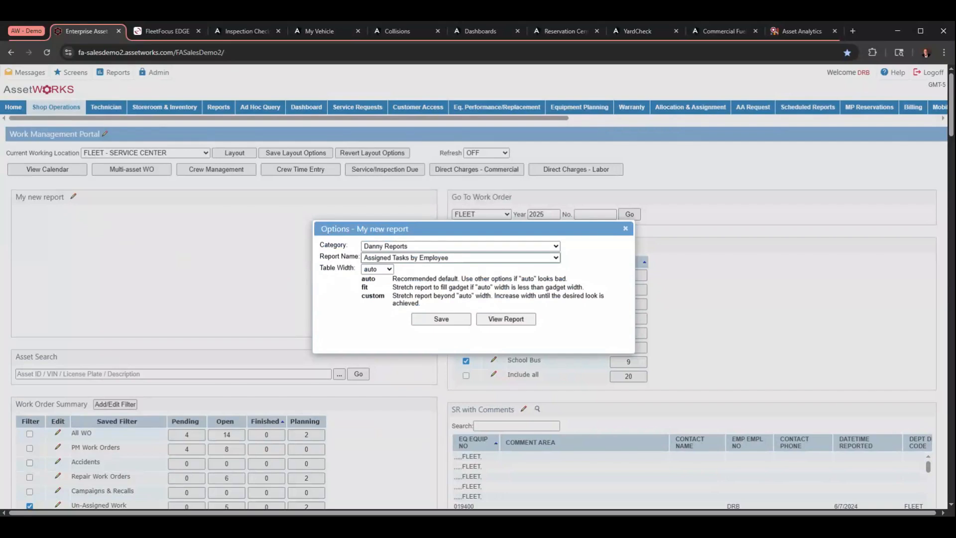
left_click(417, 258)
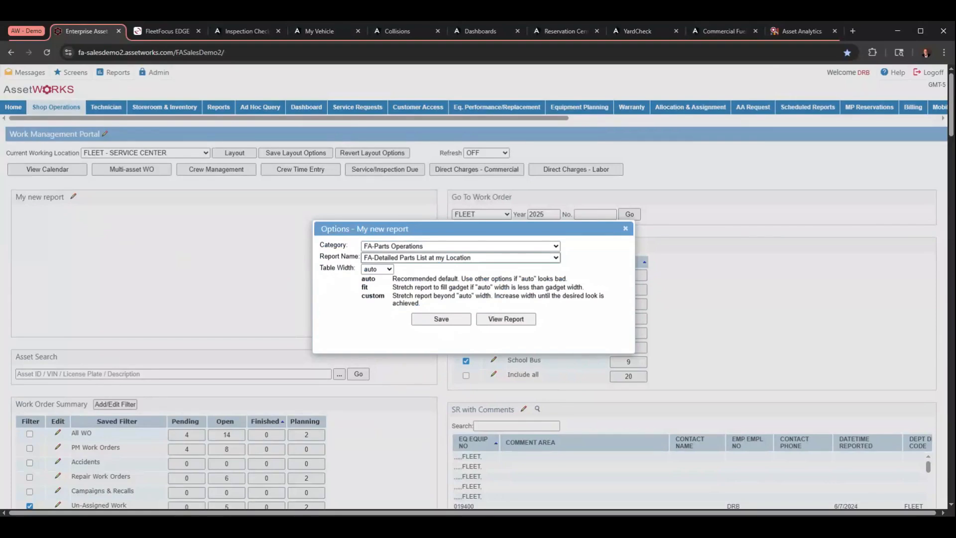
left_click(436, 435)
left_click(444, 323)
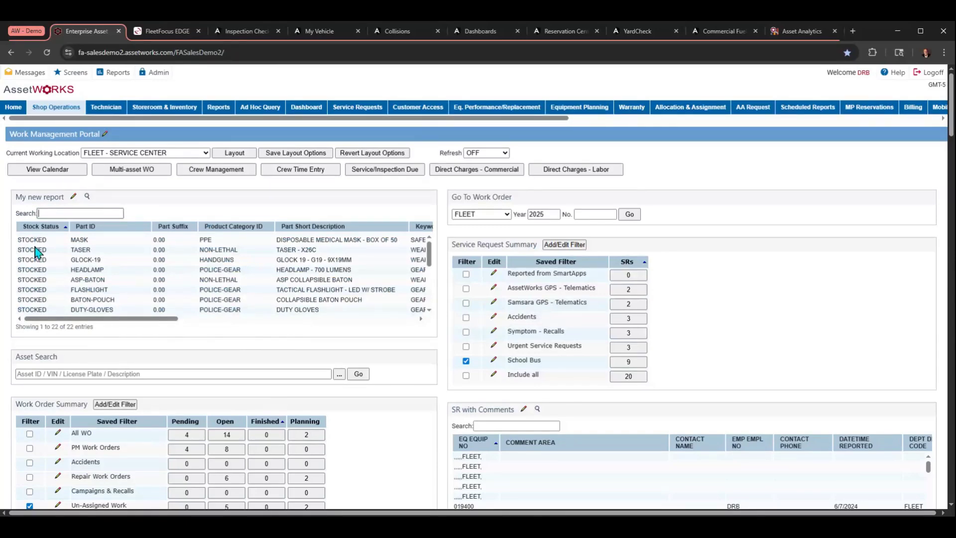
Search My new report for "polic", look through the matching parts, and clear the search.
left_click_drag(174, 319, 141, 319)
left_click(40, 213)
type("polic")
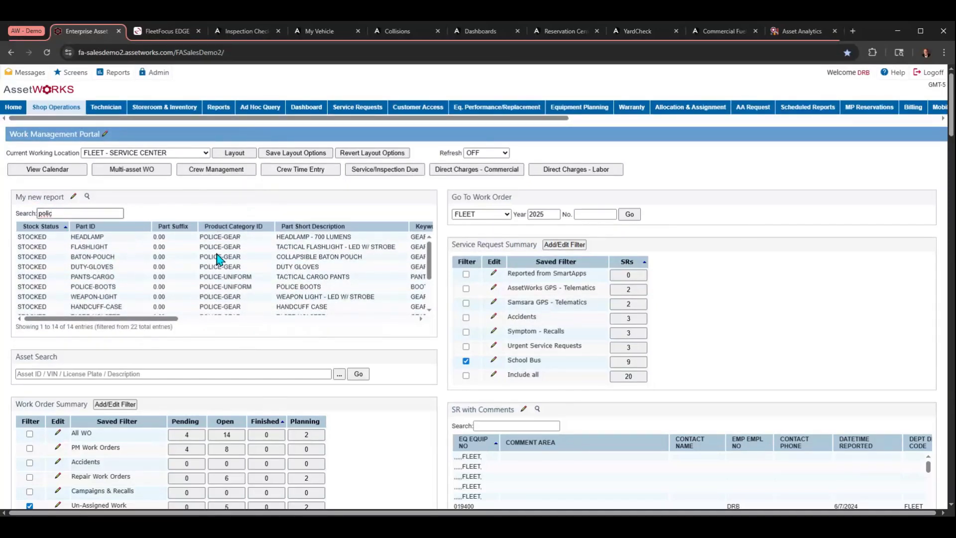
scroll(219, 264, "down", 3)
scroll(227, 269, "up", 3)
double_click(64, 212)
key("BackSpace")
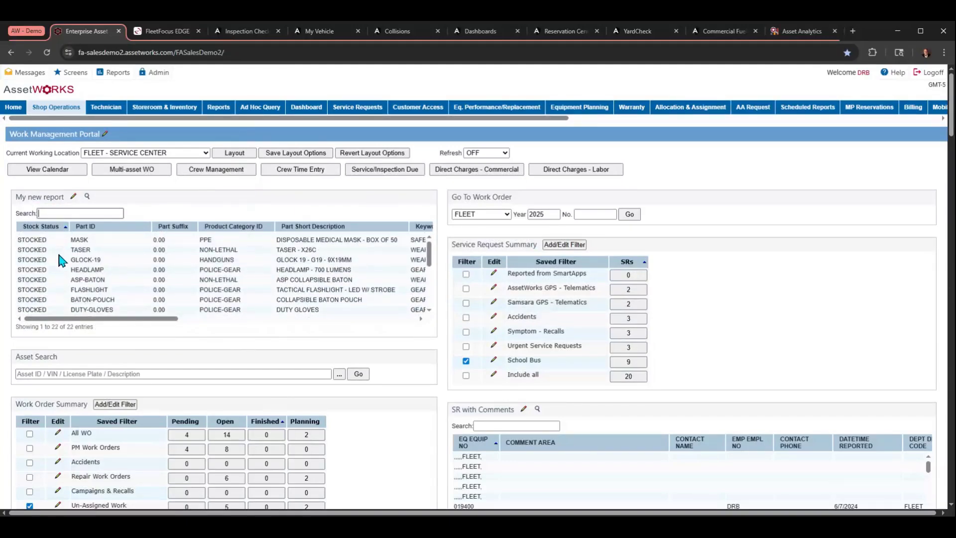
left_click(86, 197)
Add a two-column gadget group and a one-column gadget group to the portal layout.
left_click(235, 154)
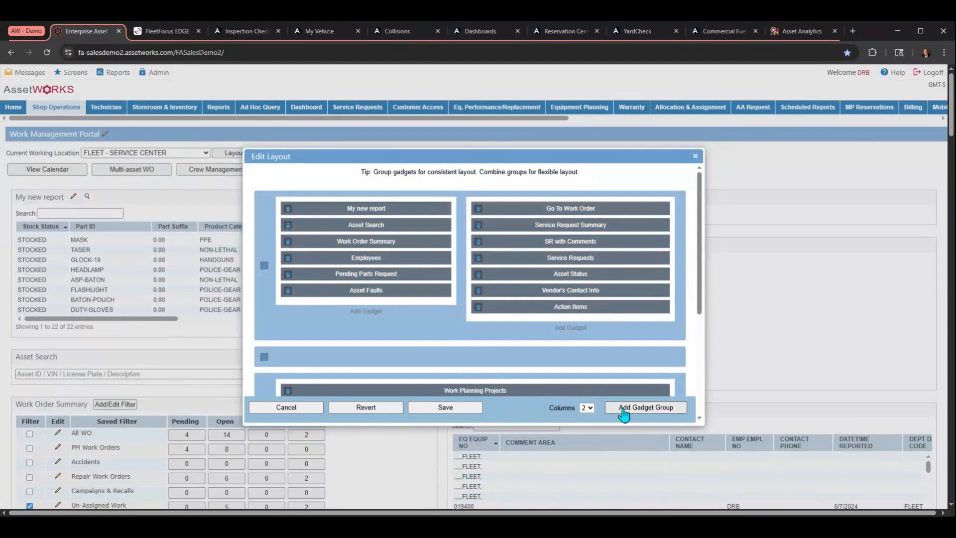
left_click_drag(699, 289, 625, 412)
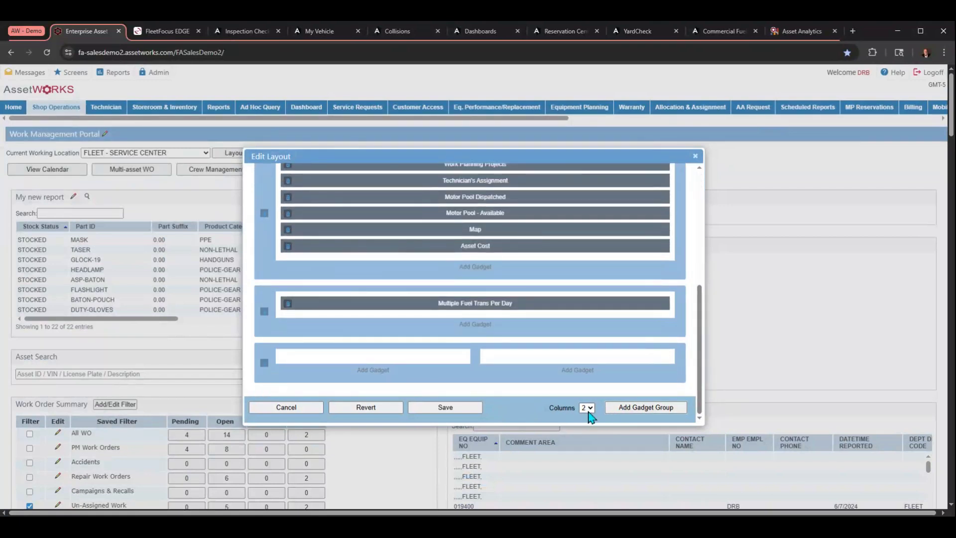
left_click(587, 407)
left_click(594, 421)
left_click(627, 413)
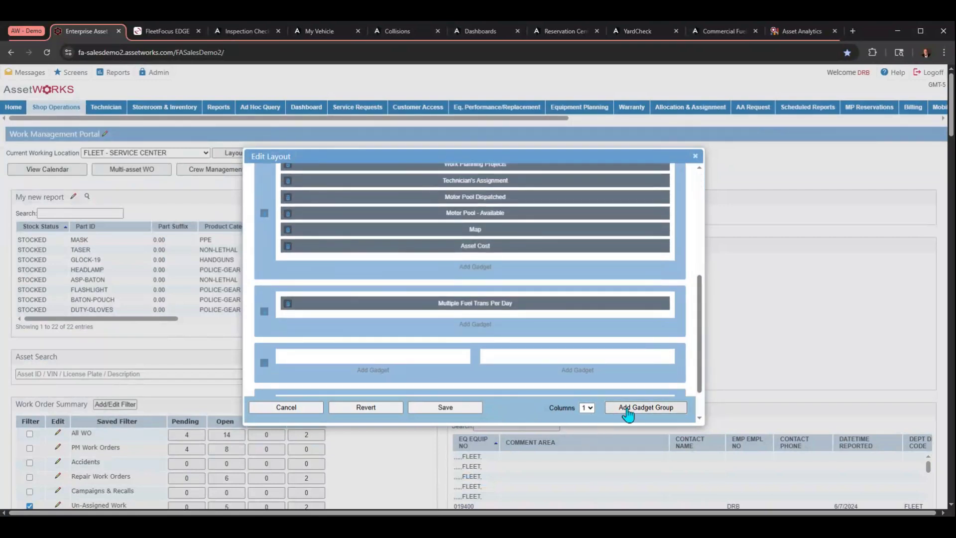
left_click_drag(700, 363, 685, 391)
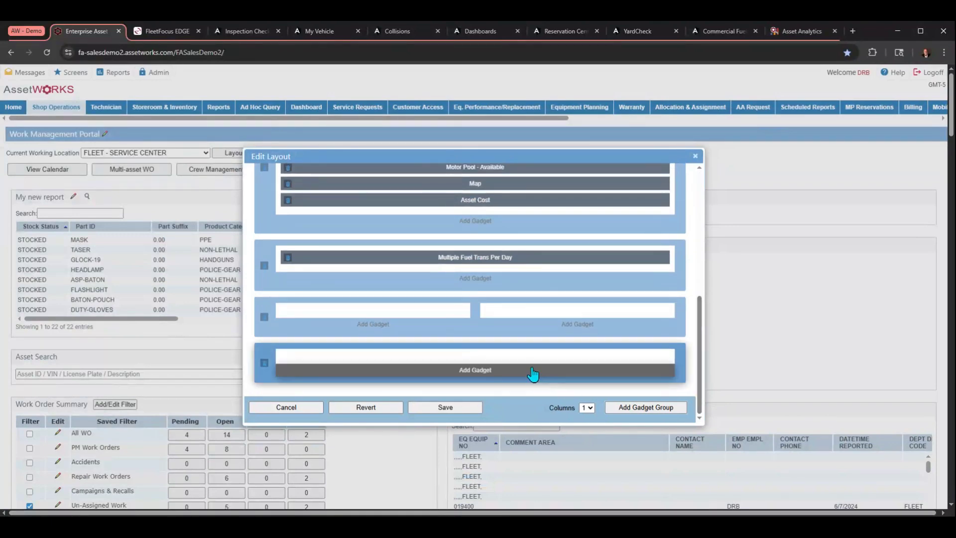
Move the one-column group to the start of the layout, place My new report in it, and save the layout.
left_click_drag(532, 373, 488, 209)
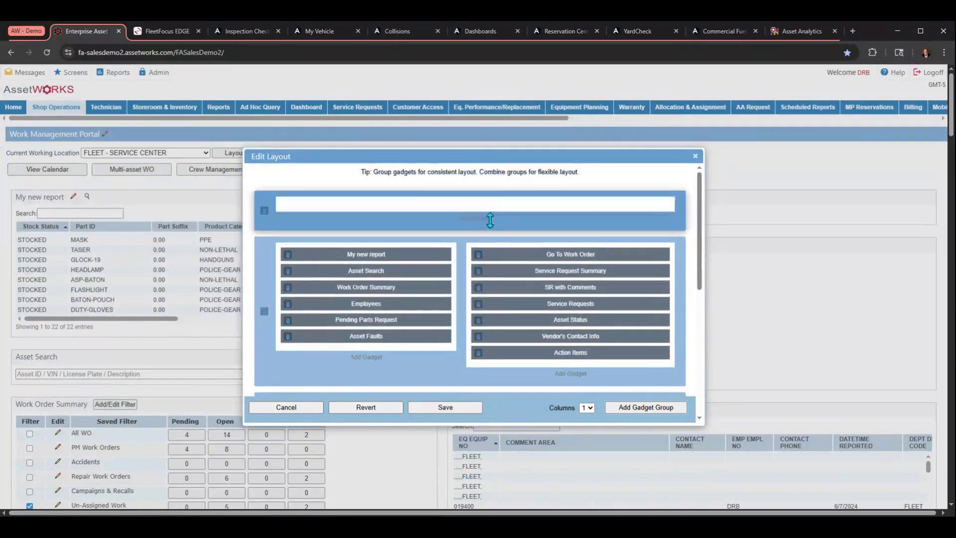
left_click_drag(379, 255, 386, 209)
left_click(432, 411)
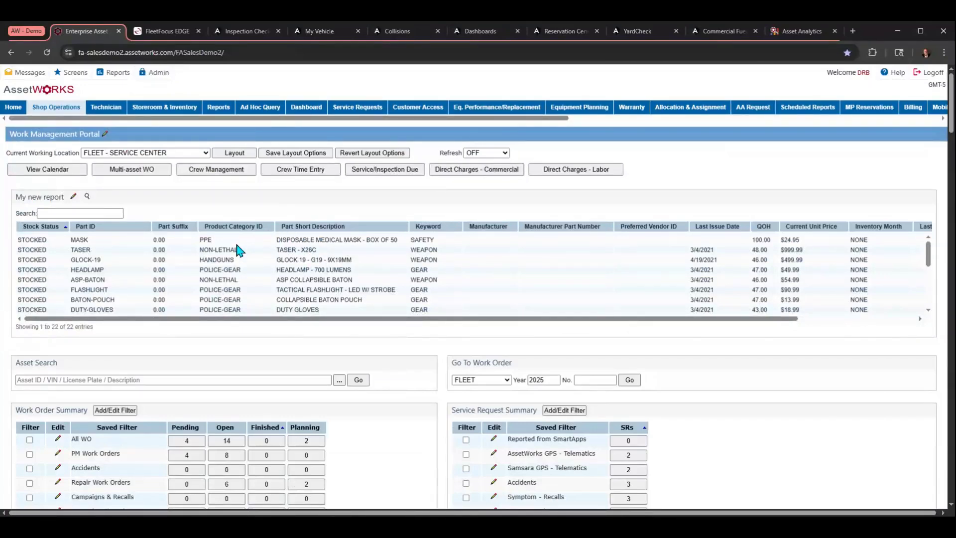
Review the options for saving the gadget layout as the location default, and close them without saving.
left_click(284, 154)
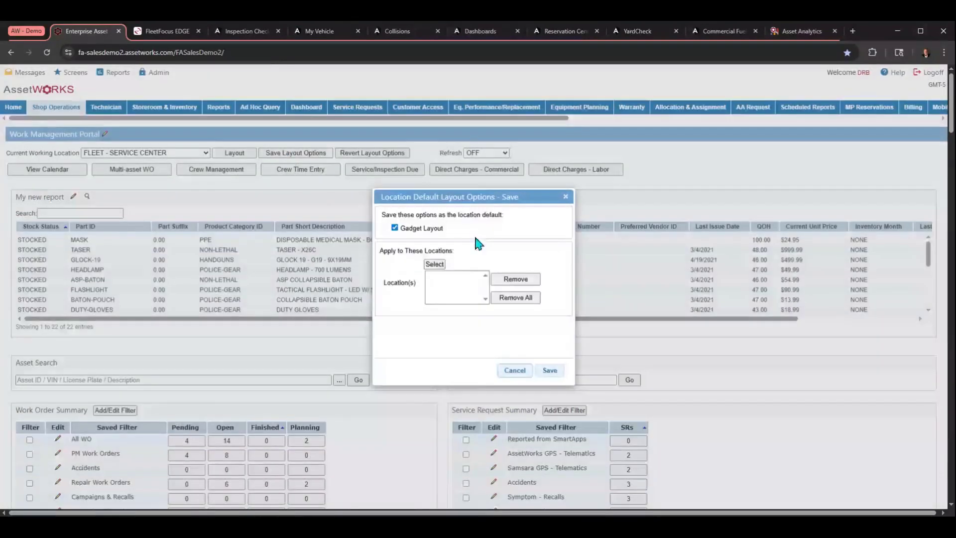
left_click(565, 197)
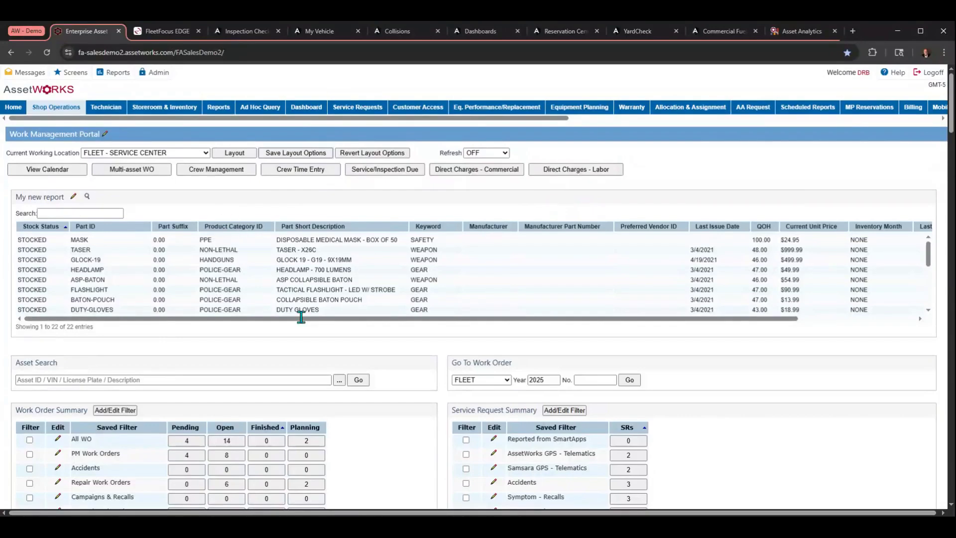
Look through the portal's gadgets and search Vendor's Contact Info for "tire".
scroll(448, 368, "down", 3)
scroll(448, 368, "down", 10)
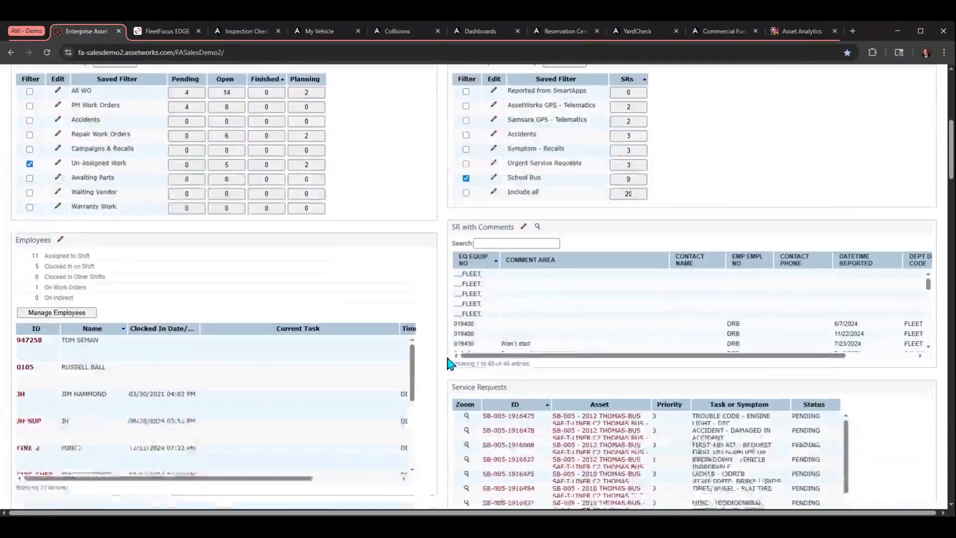
scroll(441, 358, "down", 2)
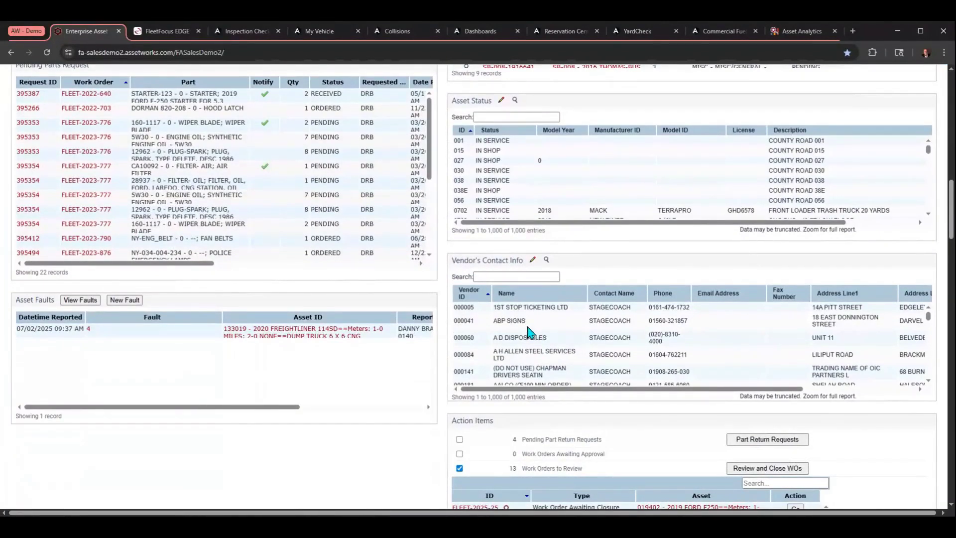
left_click(485, 277)
type("tire")
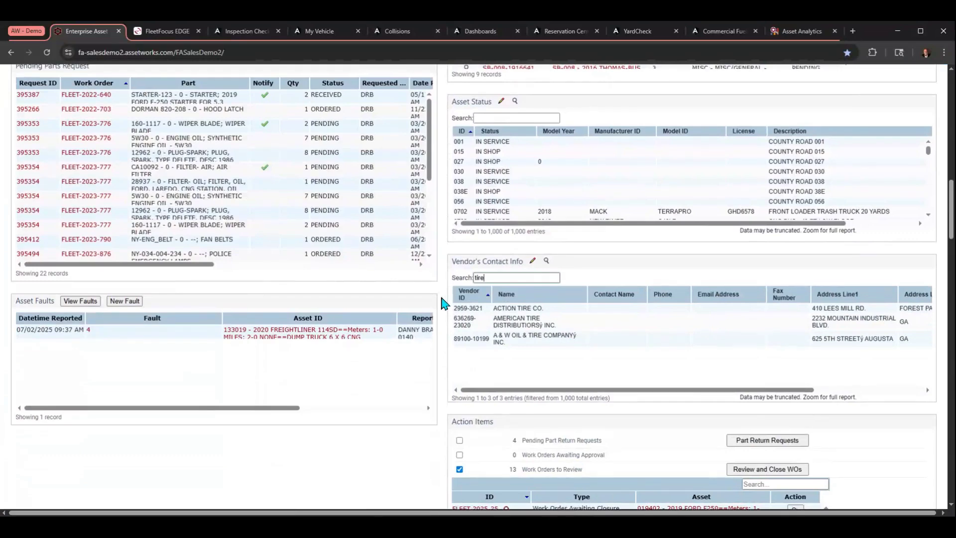
Review the multi-asset work orders and the UPFITTING / MAKE-READY parent work order, and return to the Work Management Portal.
scroll(447, 302, "up", 4)
scroll(441, 301, "up", 12)
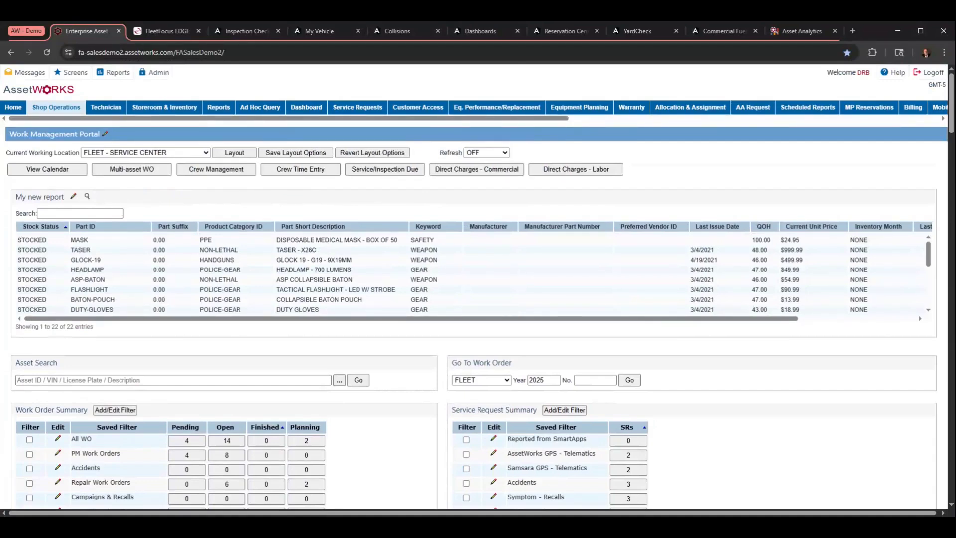
left_click(131, 171)
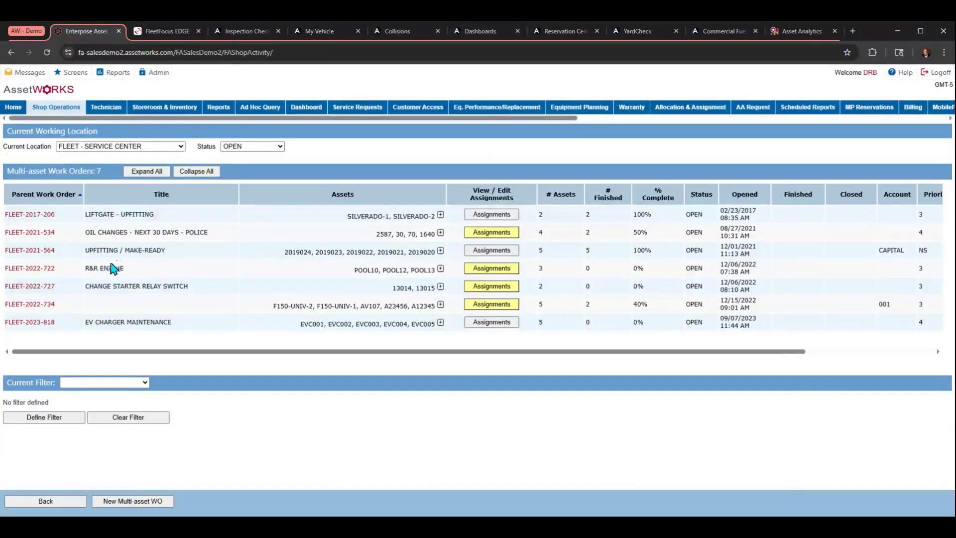
left_click(16, 252)
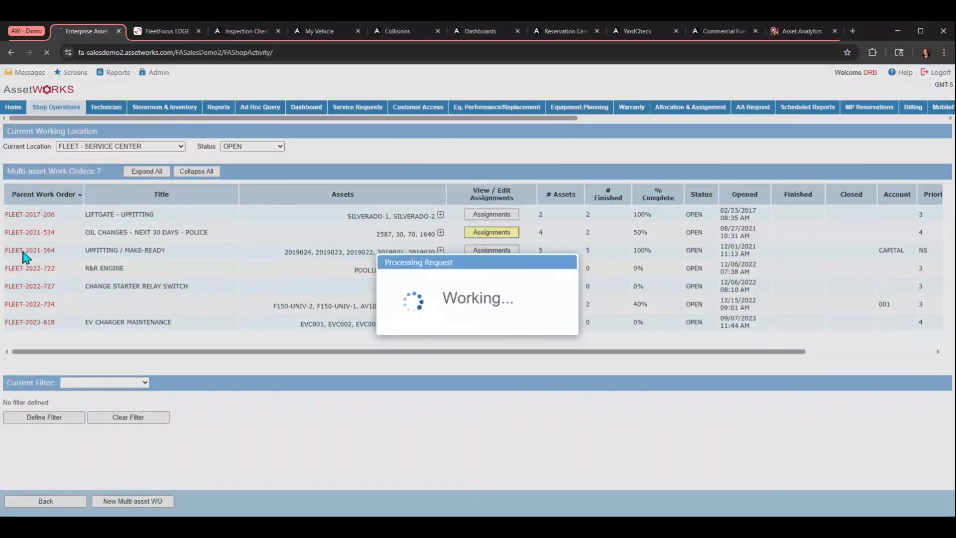
scroll(80, 324, "down", 4)
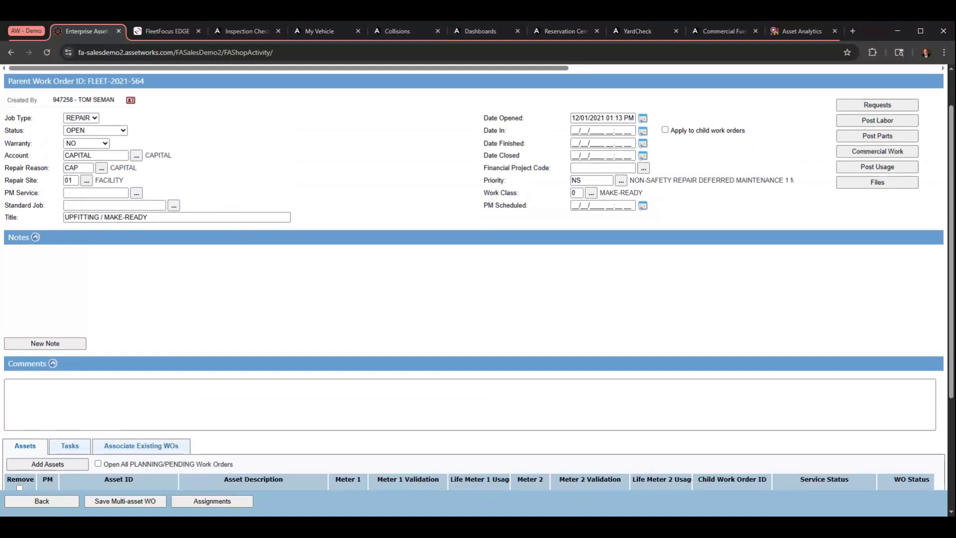
scroll(221, 184, "up", 1)
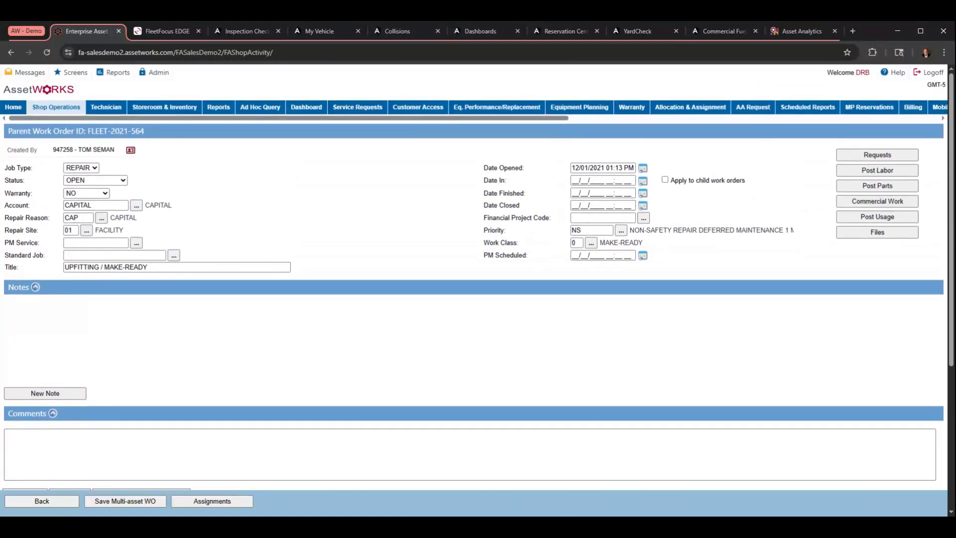
left_click(60, 111)
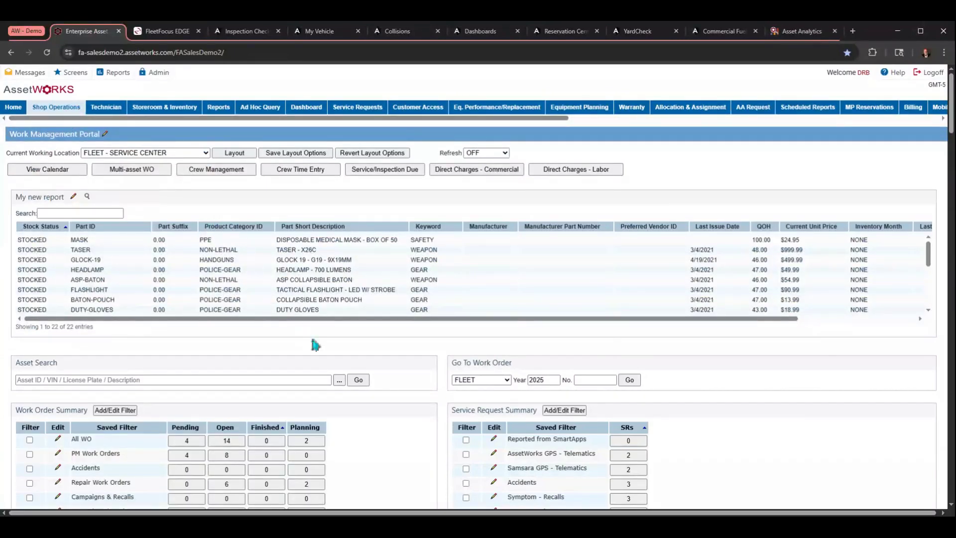
Review the available filter criteria for the Work Order Summary, and close the filter settings without saving.
scroll(393, 358, "down", 2)
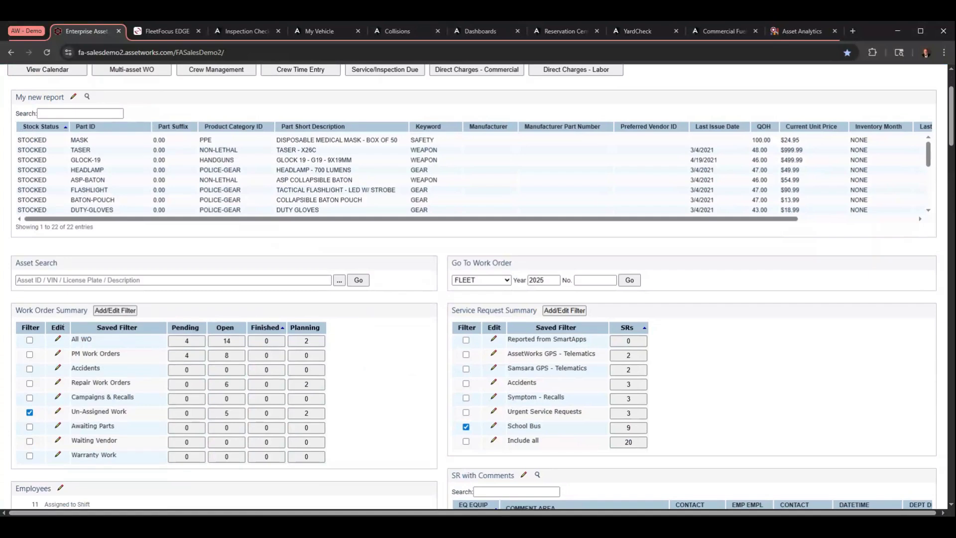
left_click(117, 313)
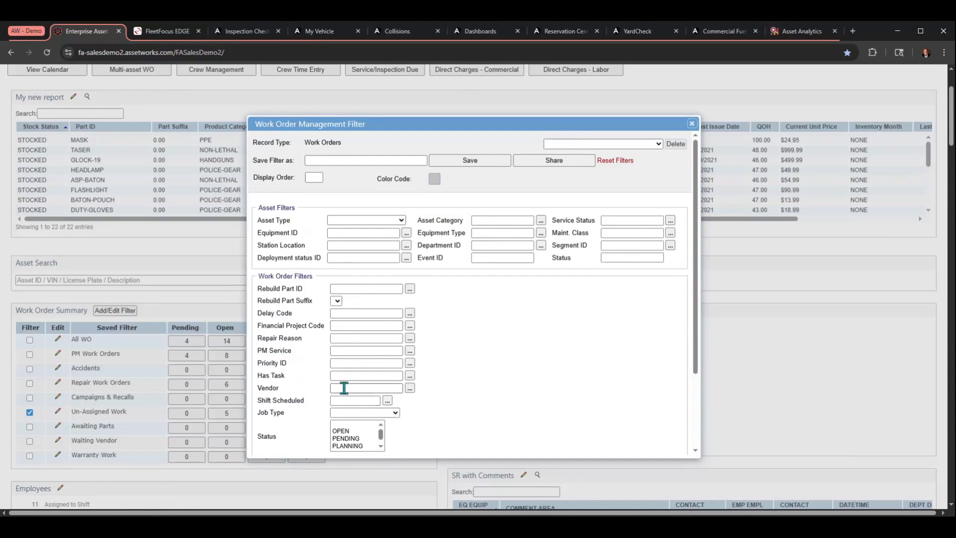
left_click(692, 123)
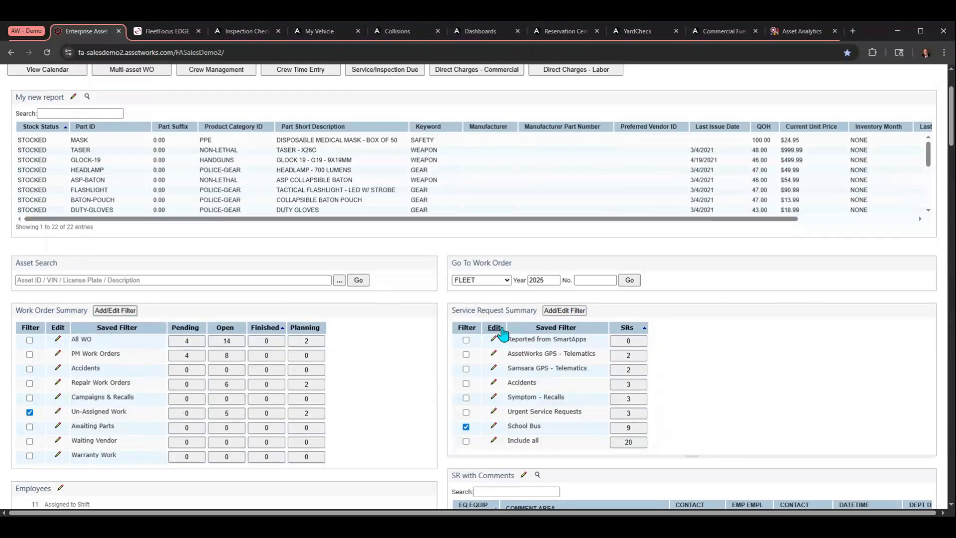
Review the telematics trouble-code service requests from the Service Request Summary, and return to the Work Management Portal.
left_click_drag(586, 341, 551, 341)
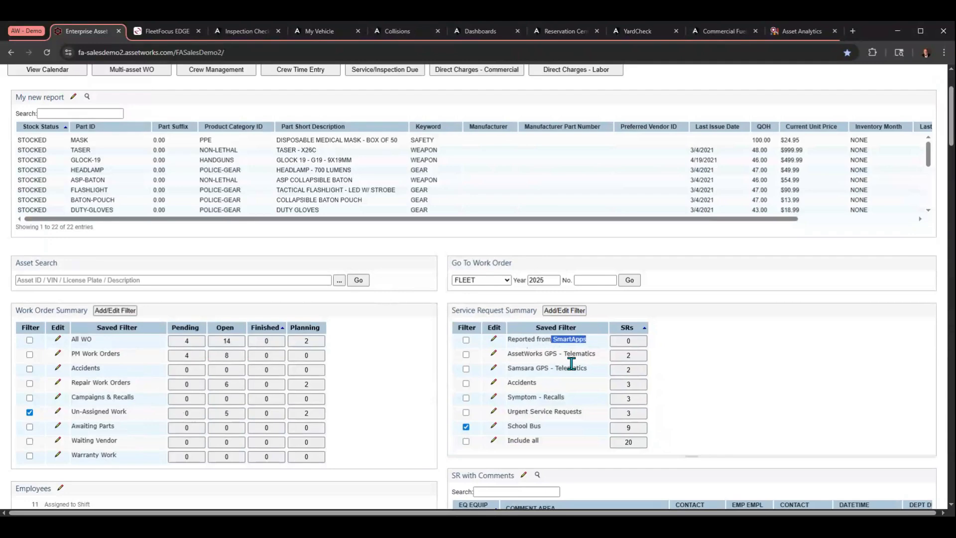
left_click(627, 371)
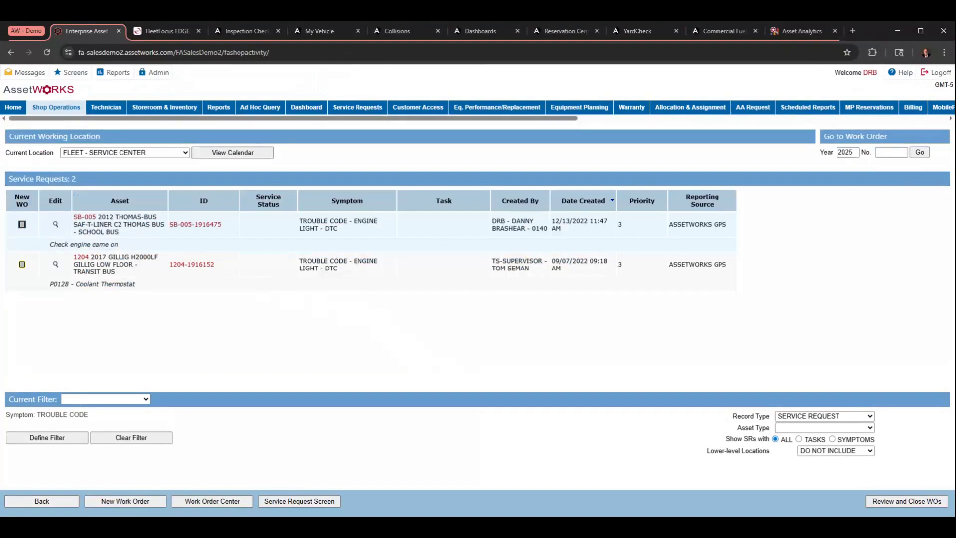
left_click(54, 108)
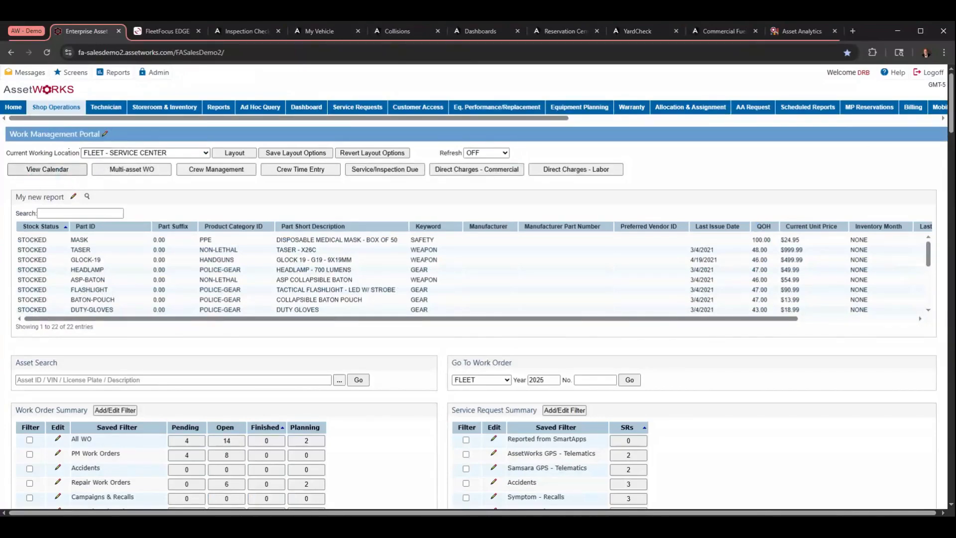
Open the shop calendar and look through the technicians' weekly schedules for assigned work orders, time off and technician status.
left_click(58, 174)
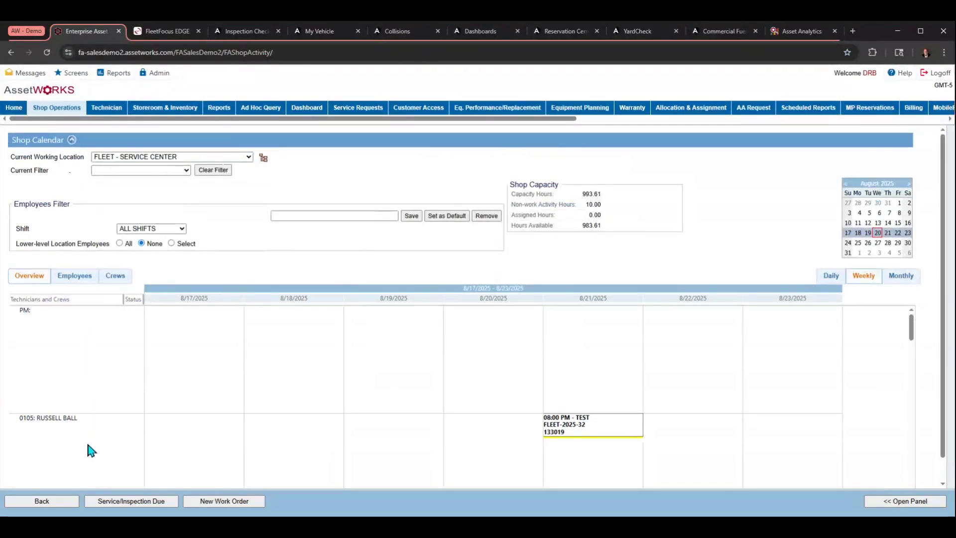
scroll(85, 434, "down", 3)
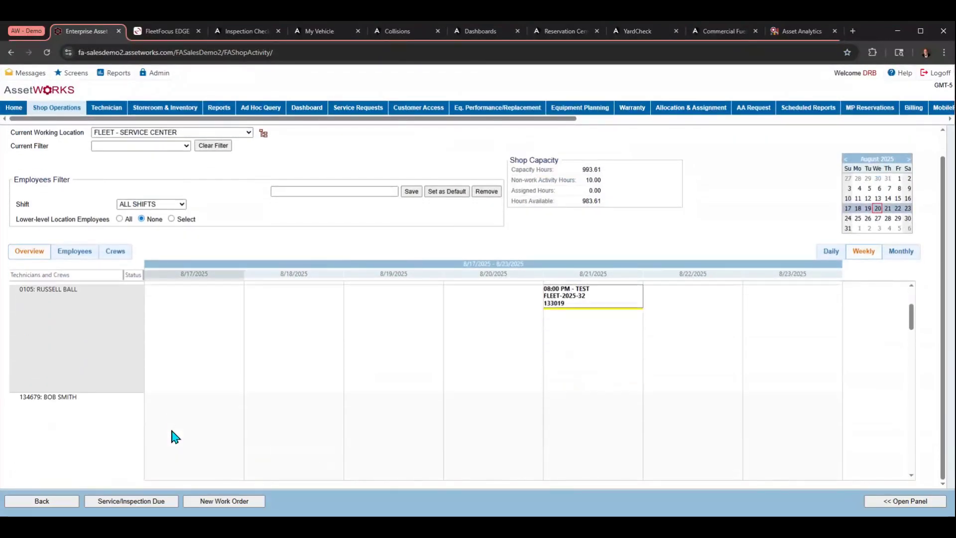
scroll(171, 431, "down", 5)
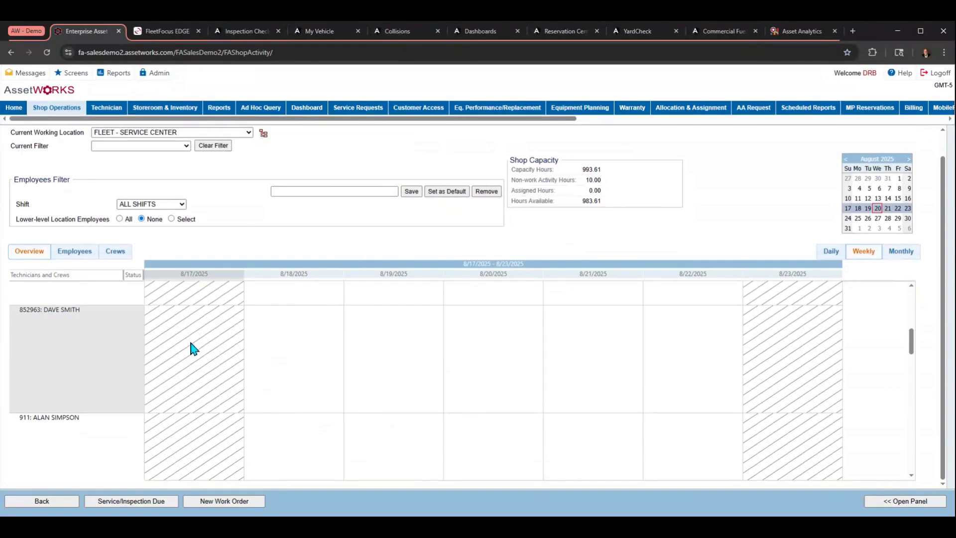
scroll(290, 398, "down", 3)
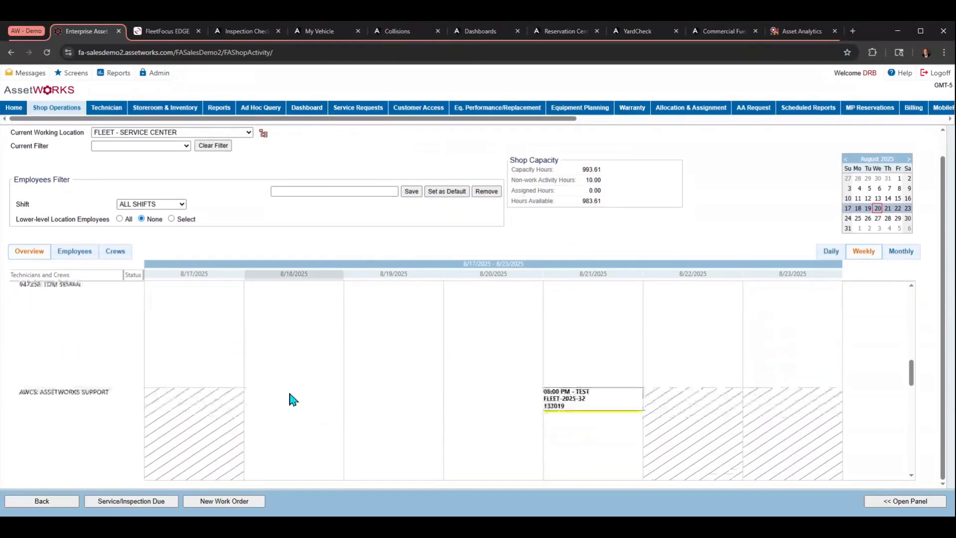
scroll(290, 399, "down", 2)
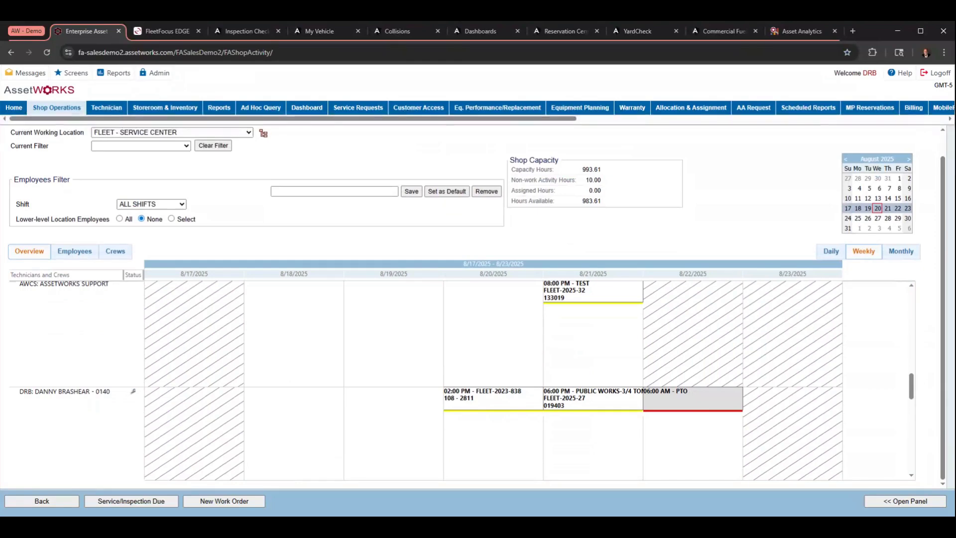
mouse_move(131, 391)
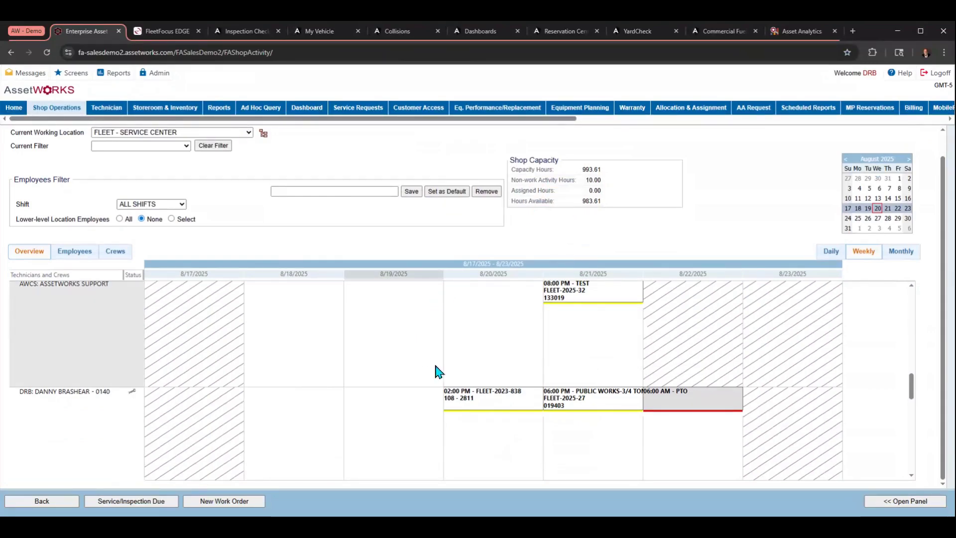
Review the resource hours form for scheduling a new activity, and close it without saving.
left_click(888, 501)
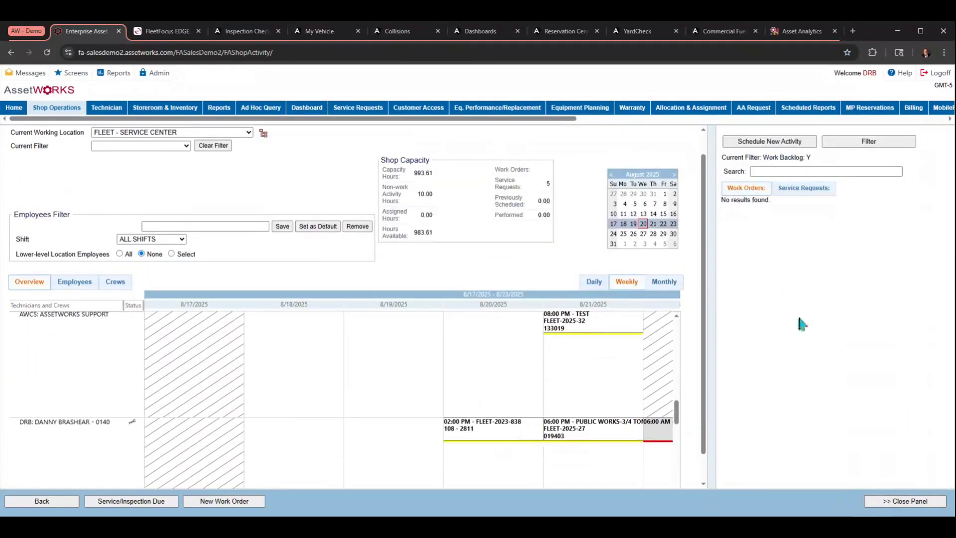
left_click(757, 145)
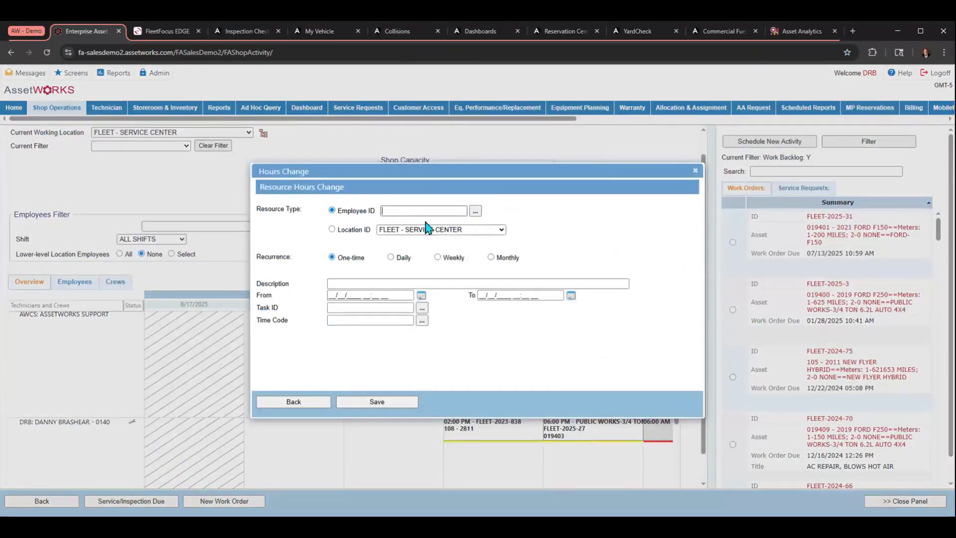
left_click(382, 210)
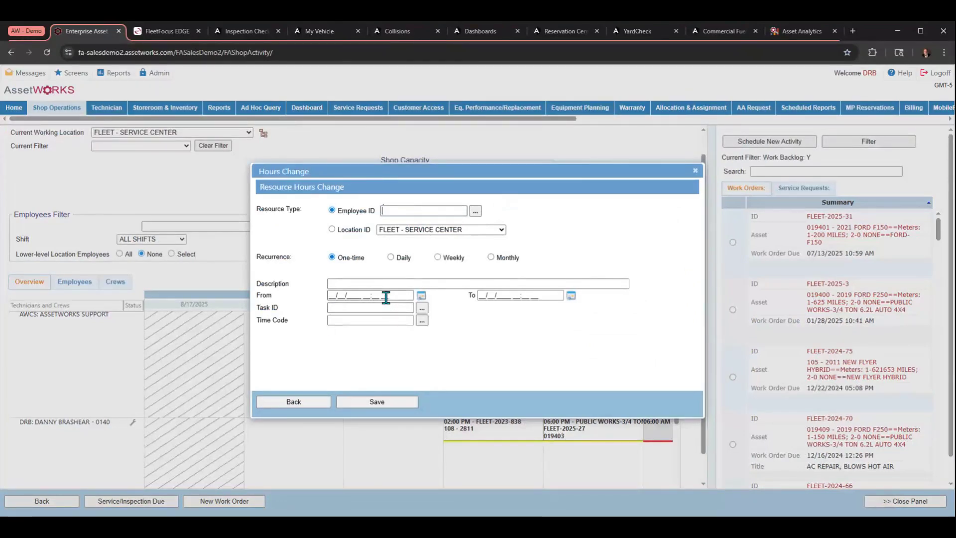
left_click(318, 404)
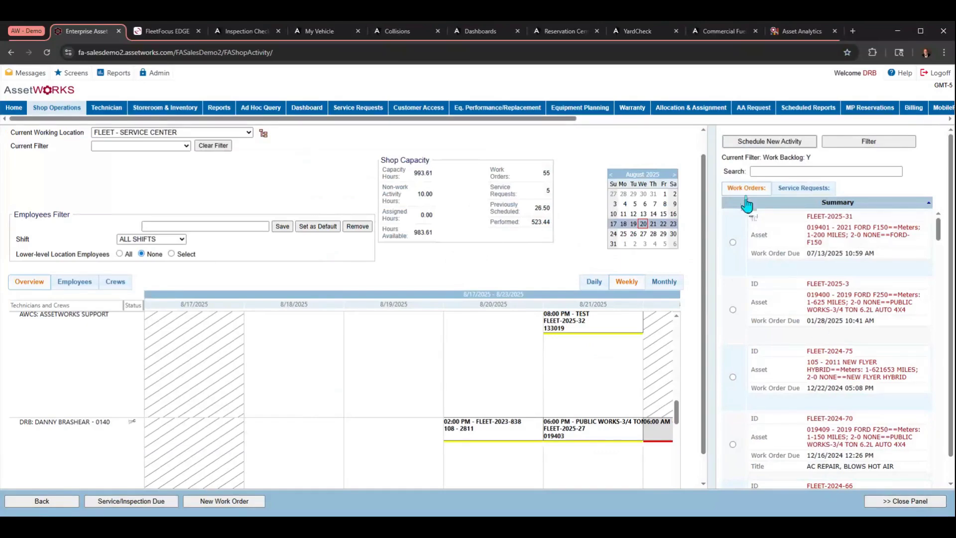
Pick work order FLEET-2024-75 from the backlog for scheduling, and view the service request backlog before closing the panel.
scroll(778, 301, "down", 2)
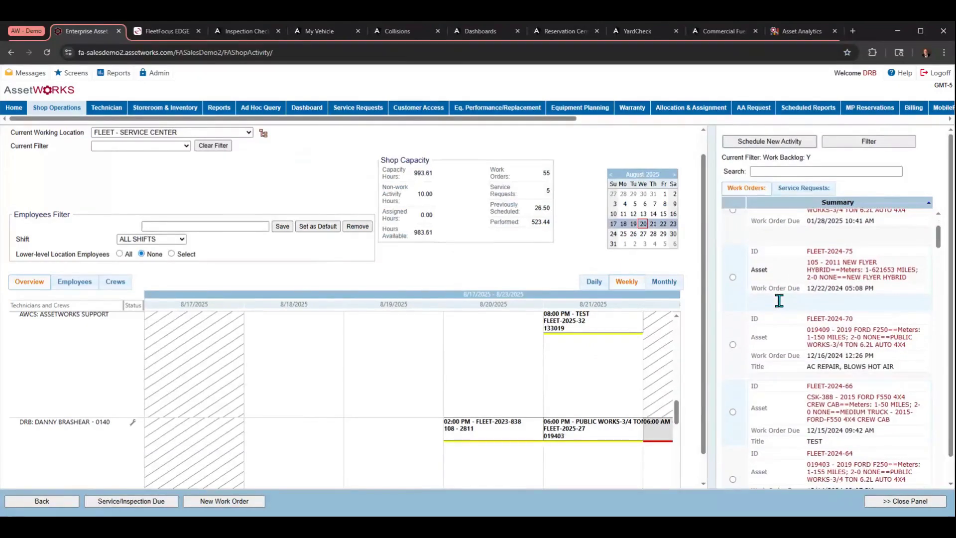
left_click(733, 280)
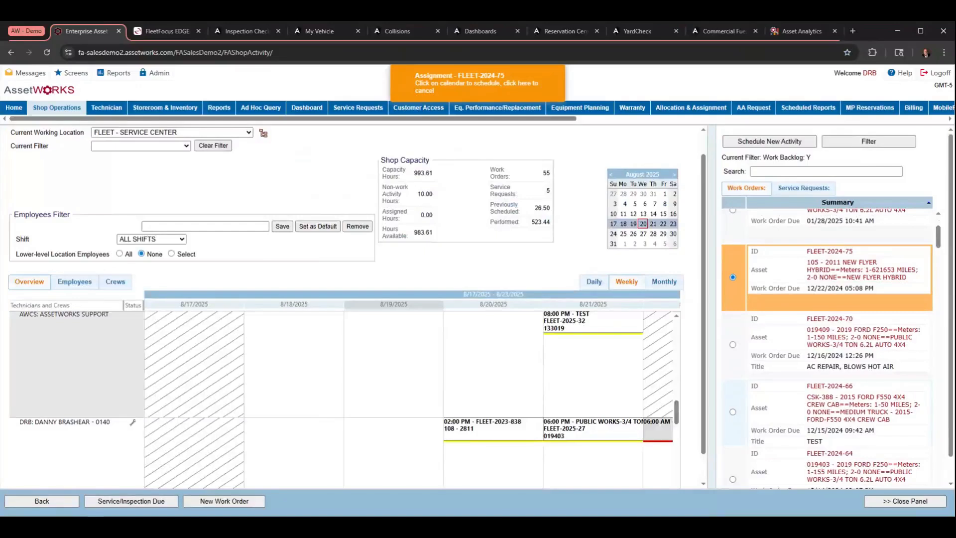
left_click(793, 190)
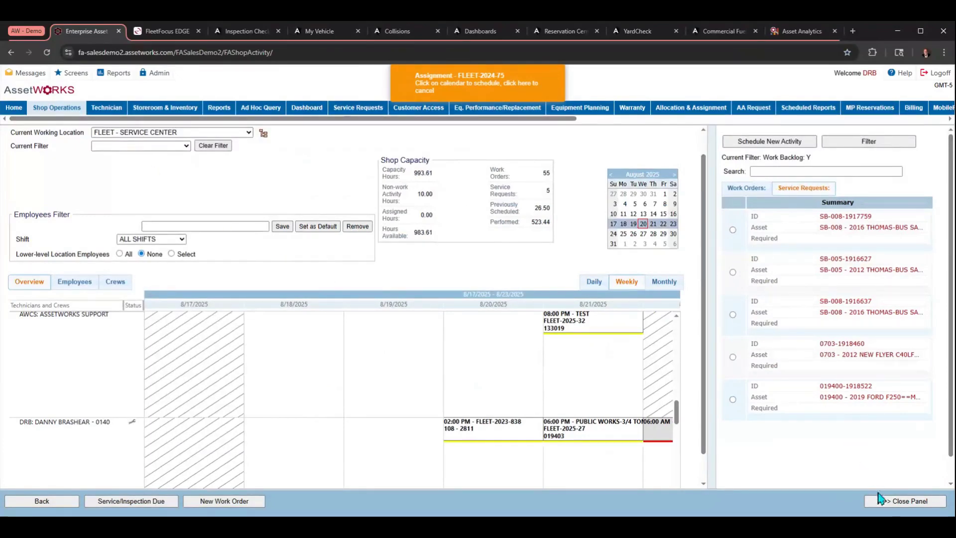
left_click(902, 500)
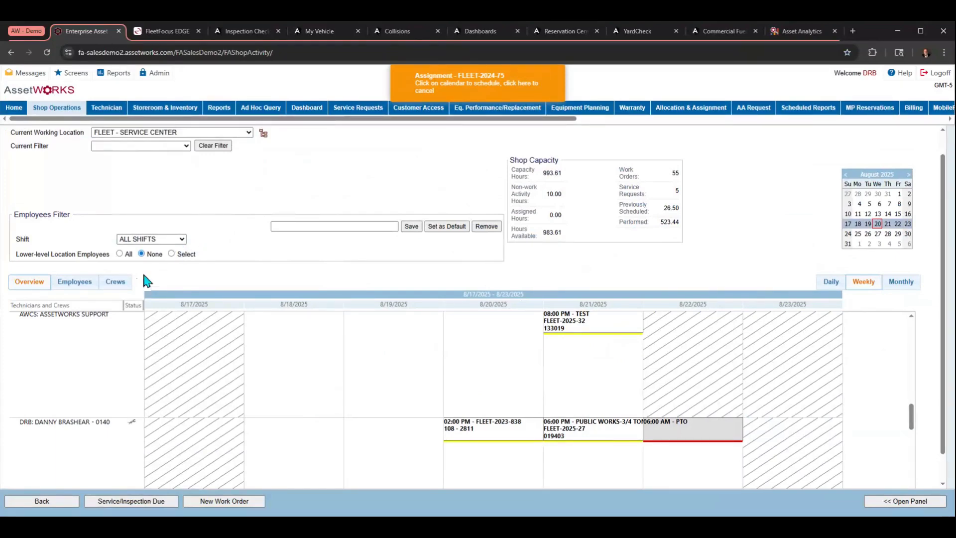
Review the shop calendar by crew, including the PM crew's members, and by employee.
left_click(114, 284)
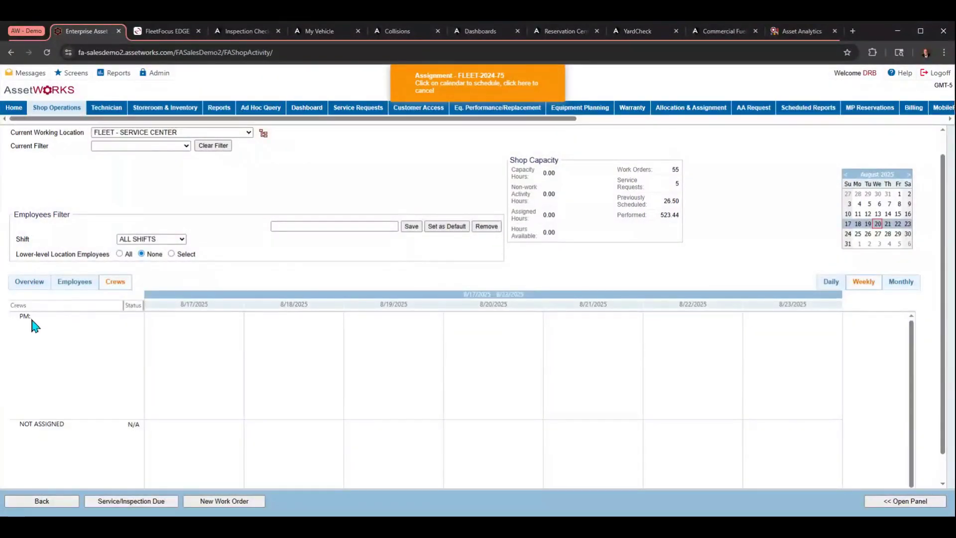
scroll(52, 354, "down", 1)
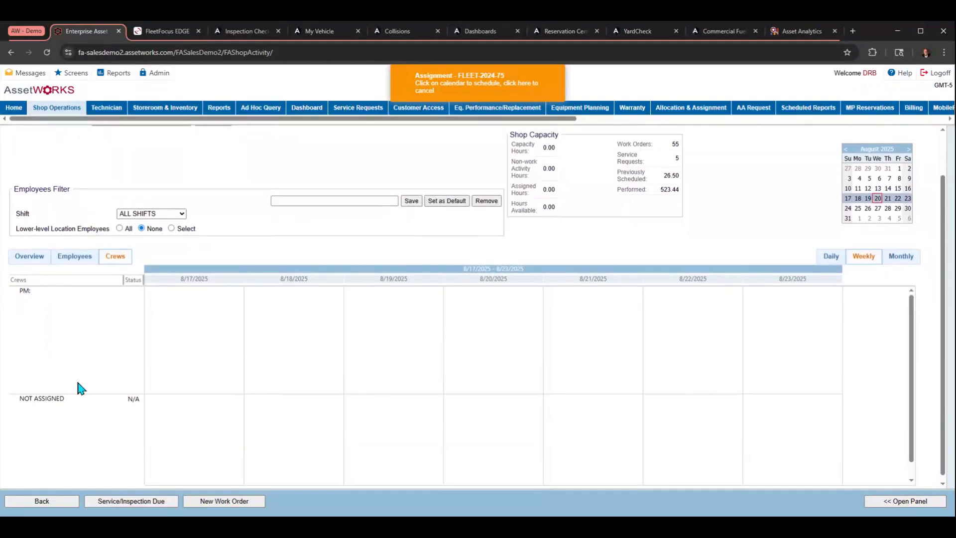
mouse_move(78, 383)
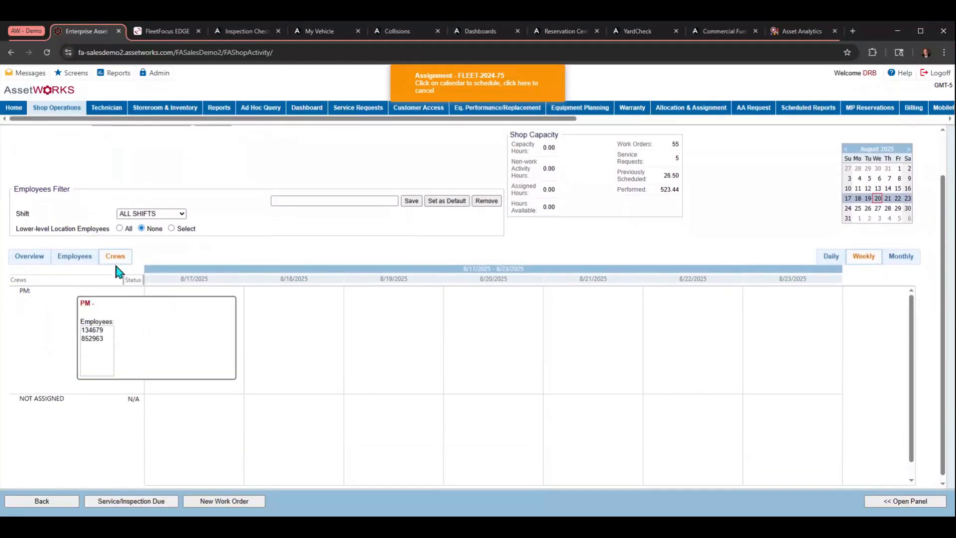
left_click(78, 262)
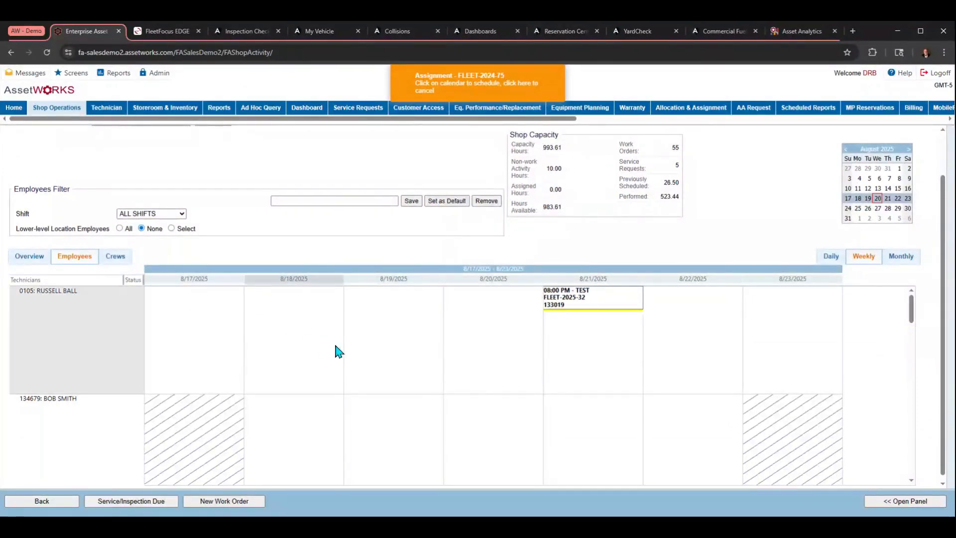
scroll(342, 352, "up", 1)
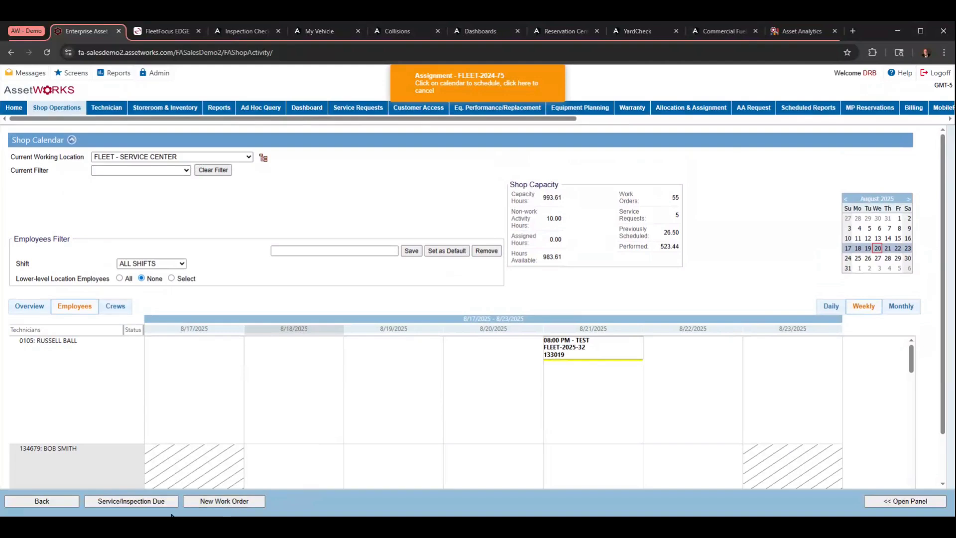
Open the services and inspections due, collapse the calendar, and select CSK-273, 103513-1 and CSK-274 for work order generation.
left_click(125, 503)
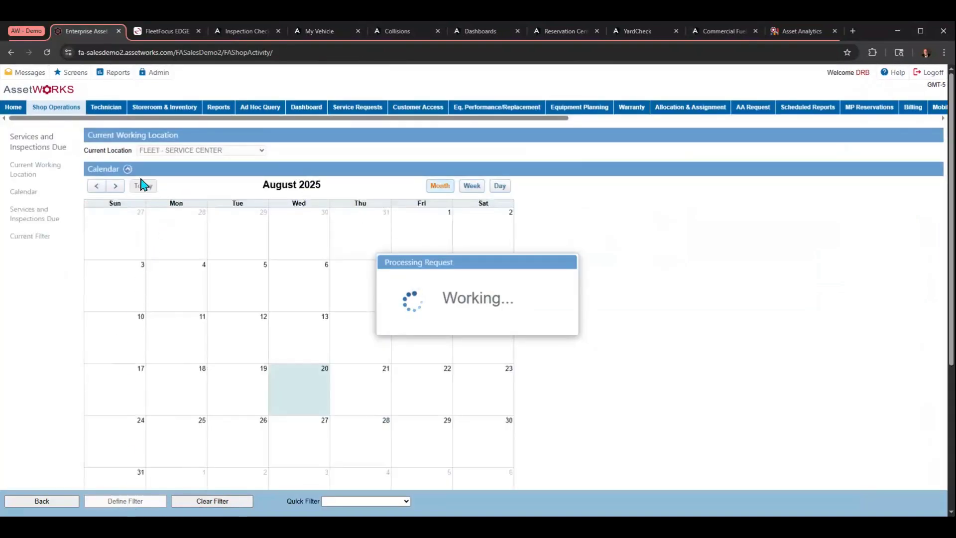
left_click(127, 169)
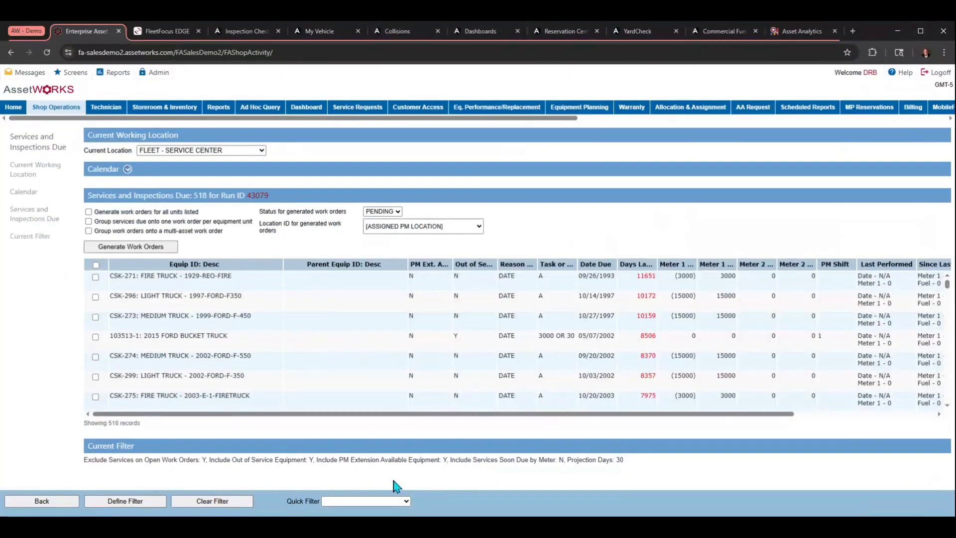
left_click(96, 316)
left_click(96, 337)
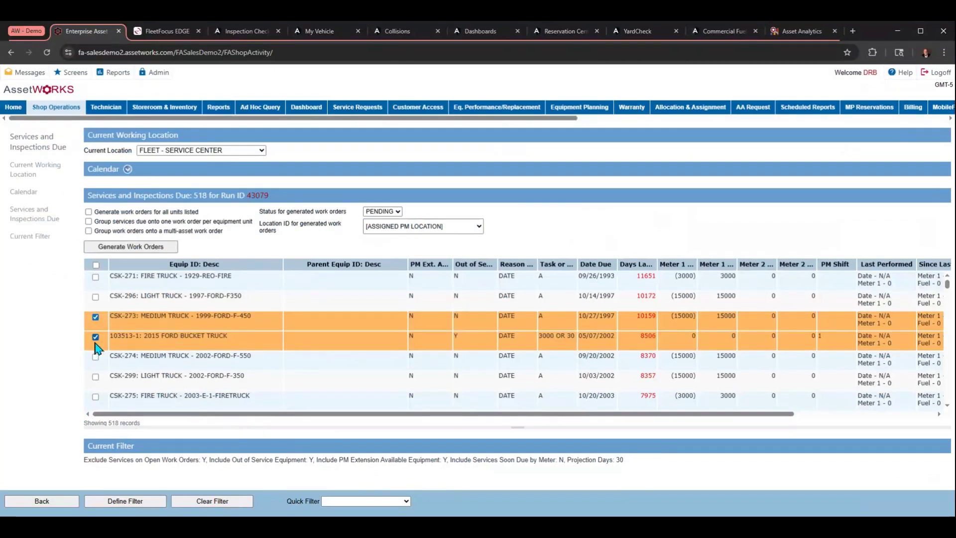
left_click(95, 356)
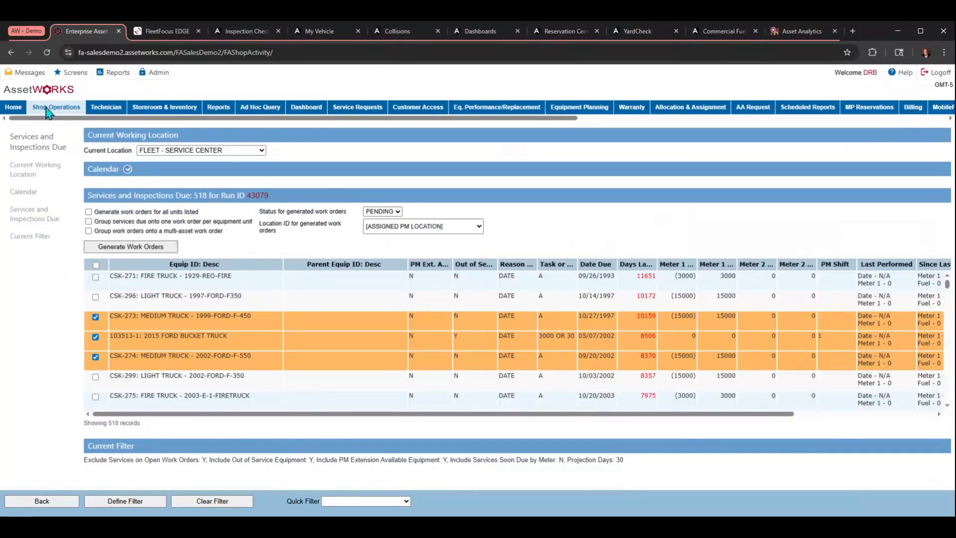
Find the notification that Equipment 019403 is coming due for PM service, and open its appointment scheduling link.
left_click(25, 74)
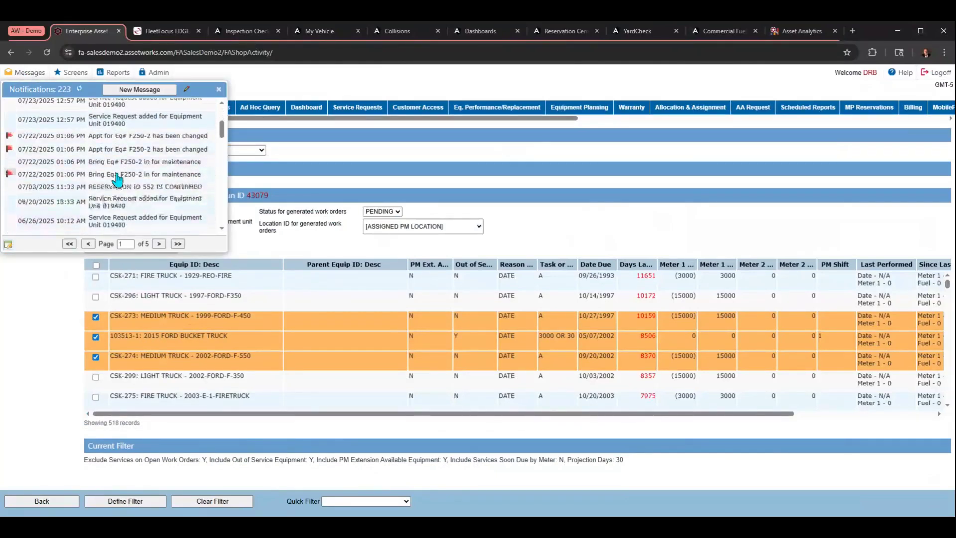
scroll(117, 179, "down", 10)
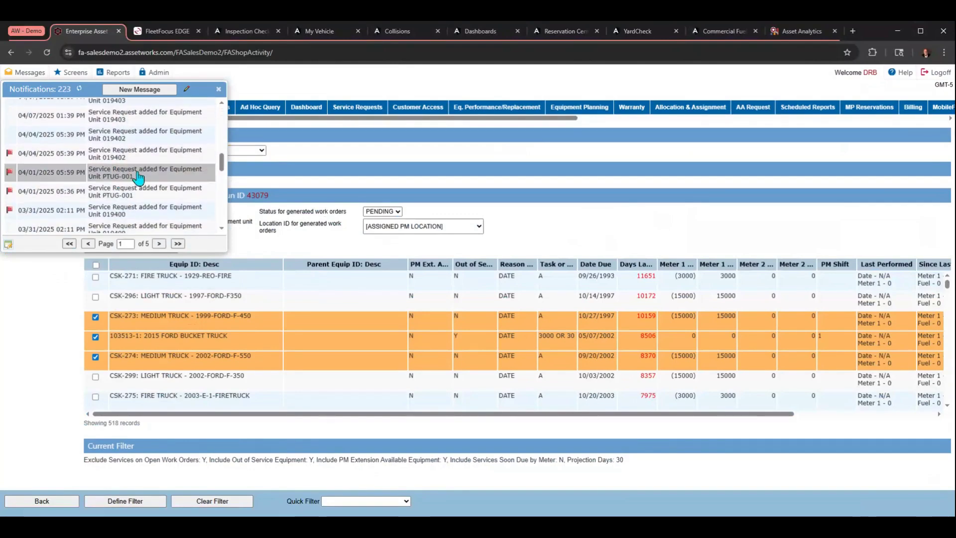
scroll(142, 184, "down", 8)
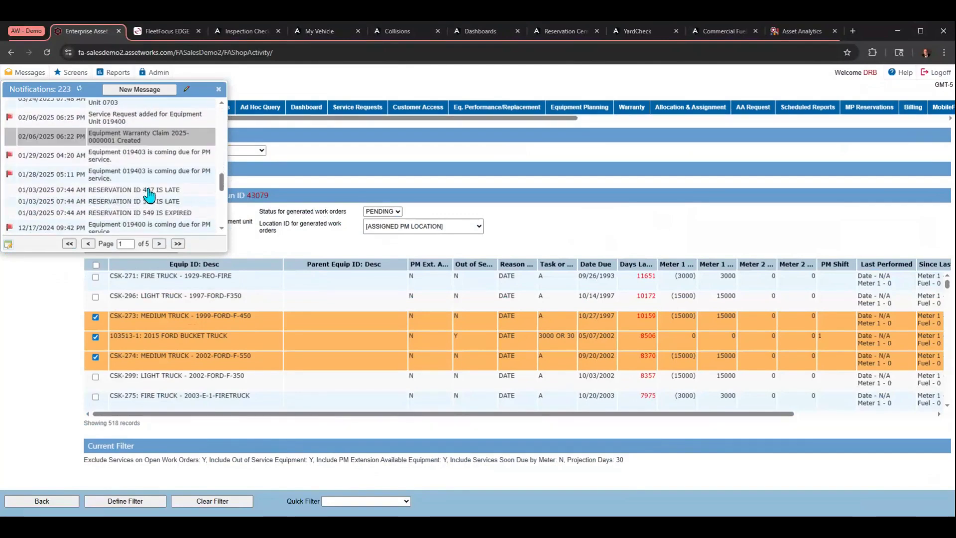
left_click(126, 159)
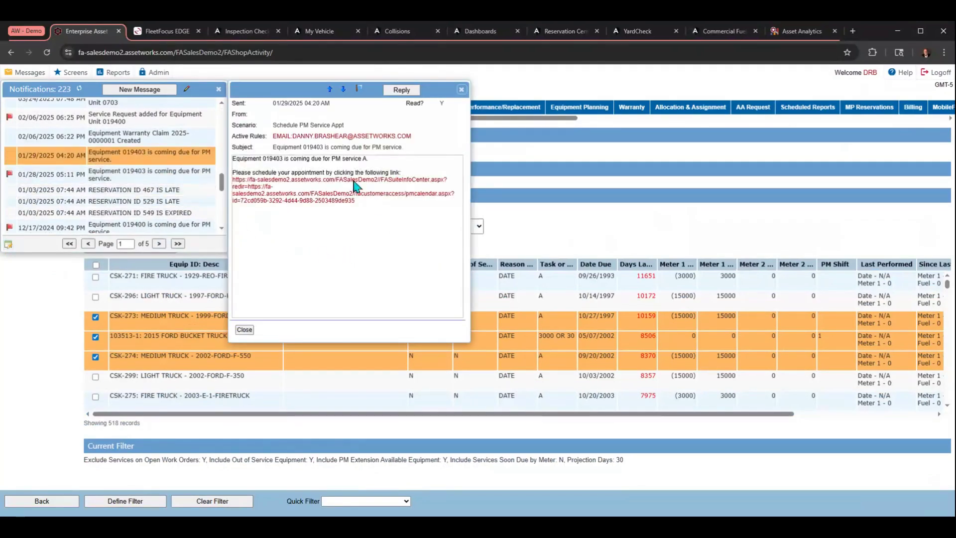
left_click(250, 193)
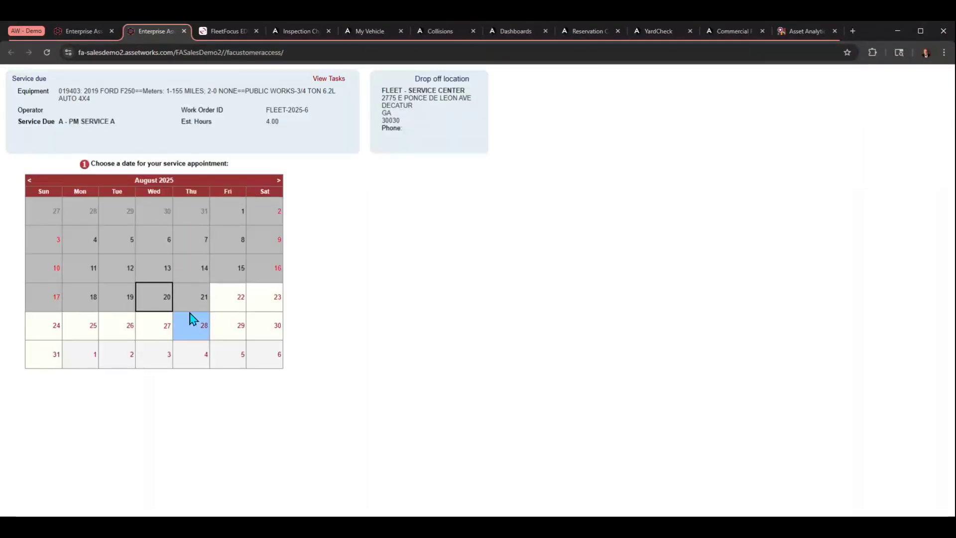
Try August 29, 2025 with an 8:00 AM drop-off for the service appointment, and return to the Work Management Portal without booking.
left_click(228, 335)
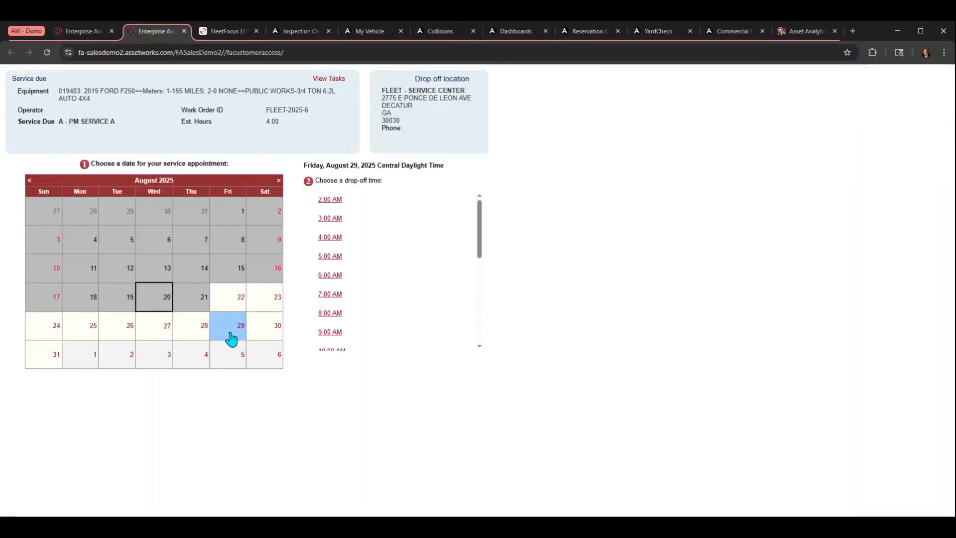
left_click(329, 315)
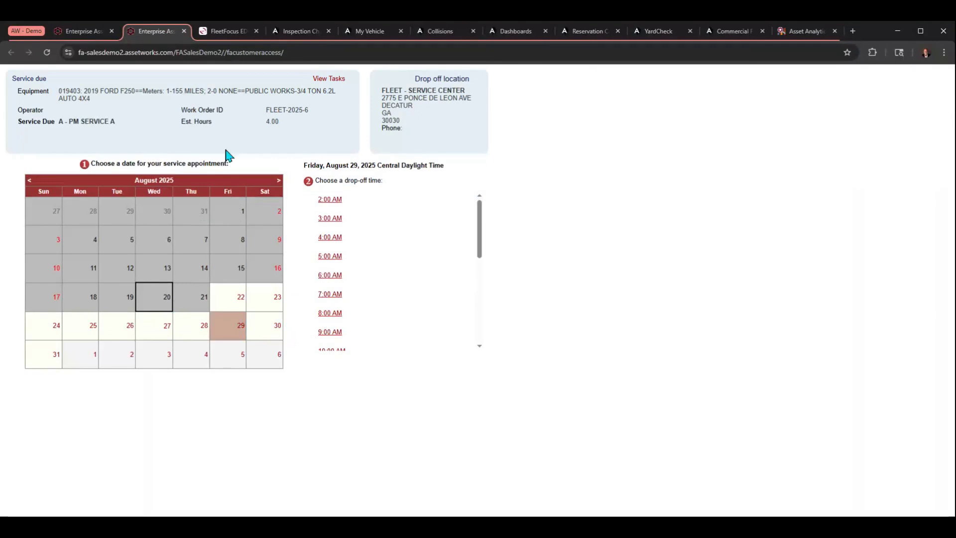
left_click(184, 31)
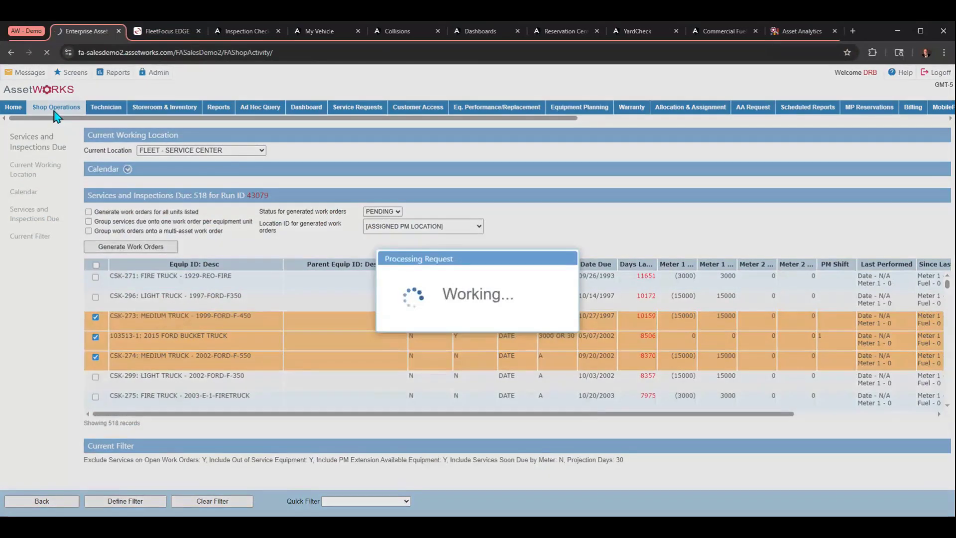
left_click(56, 111)
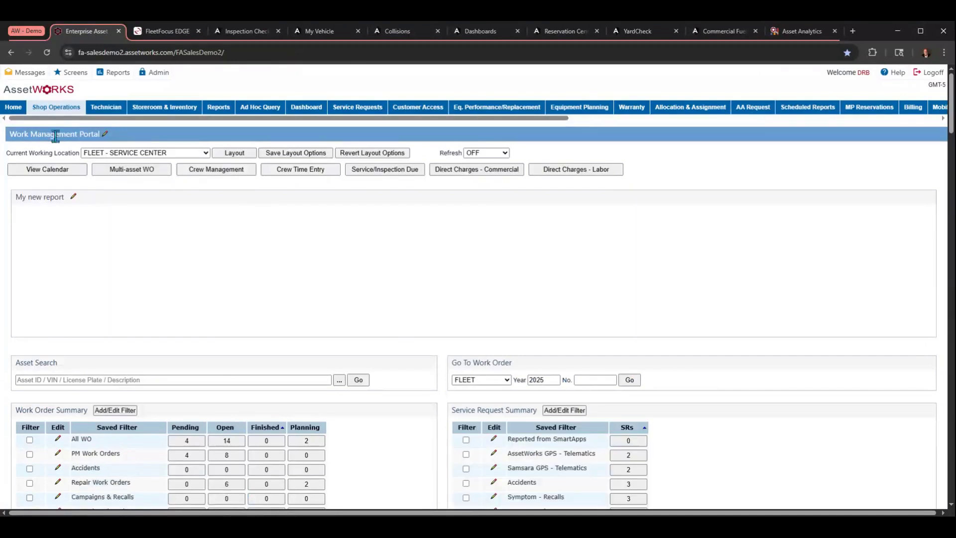
Rearrange the Work Management Portal layout so Asset Search and Go To Work Order come before My new report, and save it.
left_click(236, 154)
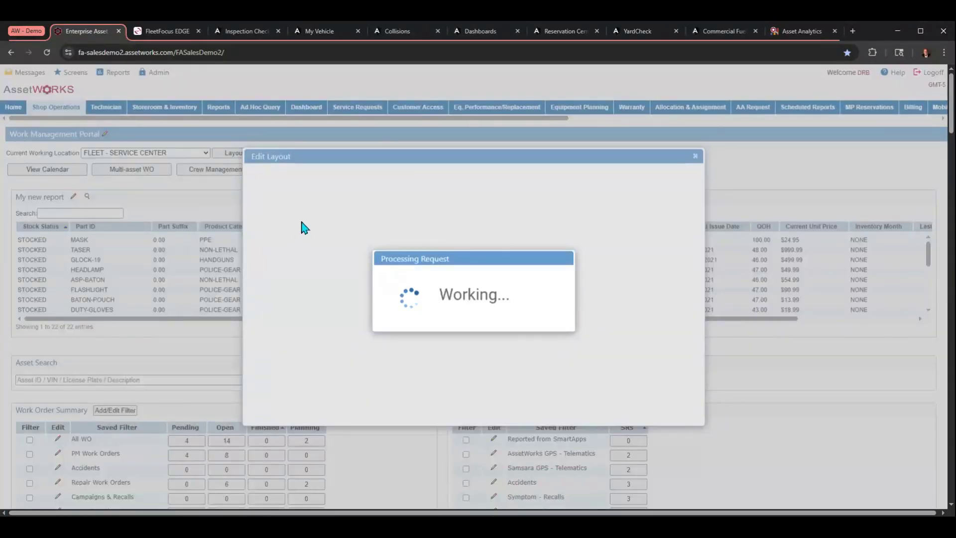
scroll(279, 244, "down", 1)
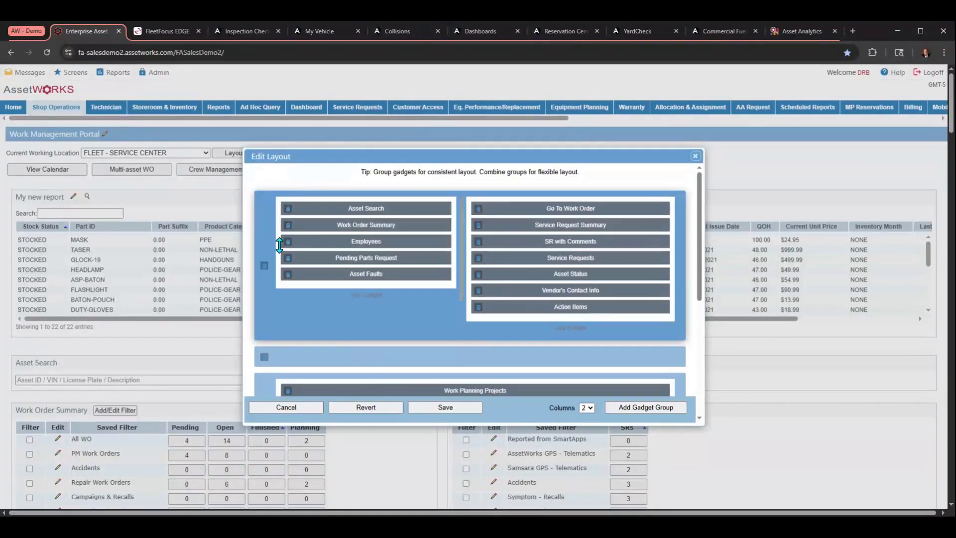
left_click(434, 408)
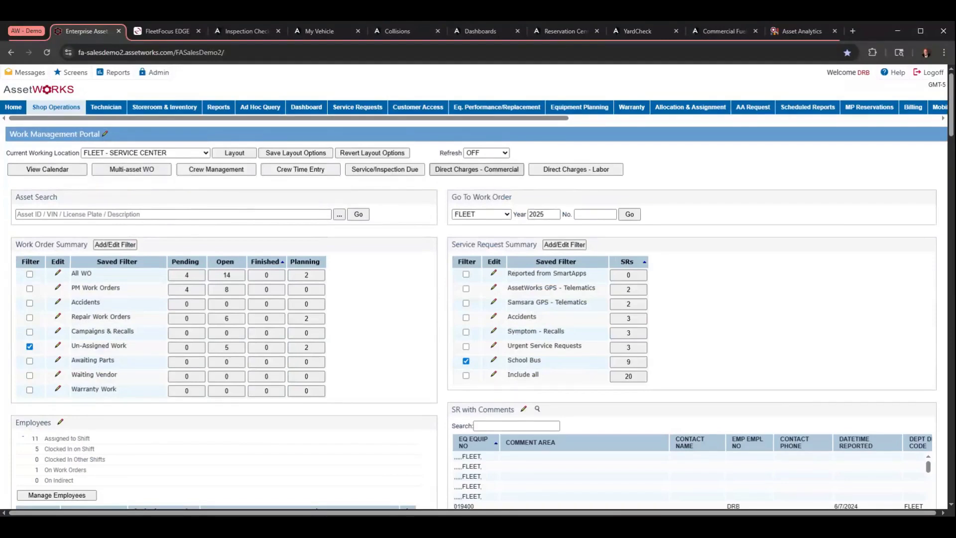
Examine the commercial work direct charges entry form, and close it without adding a charge.
left_click(470, 172)
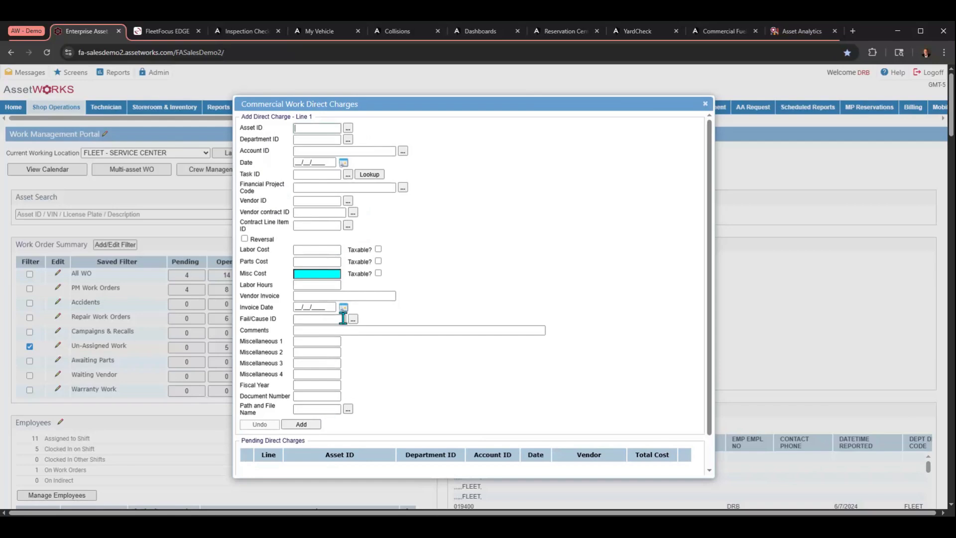
left_click(705, 104)
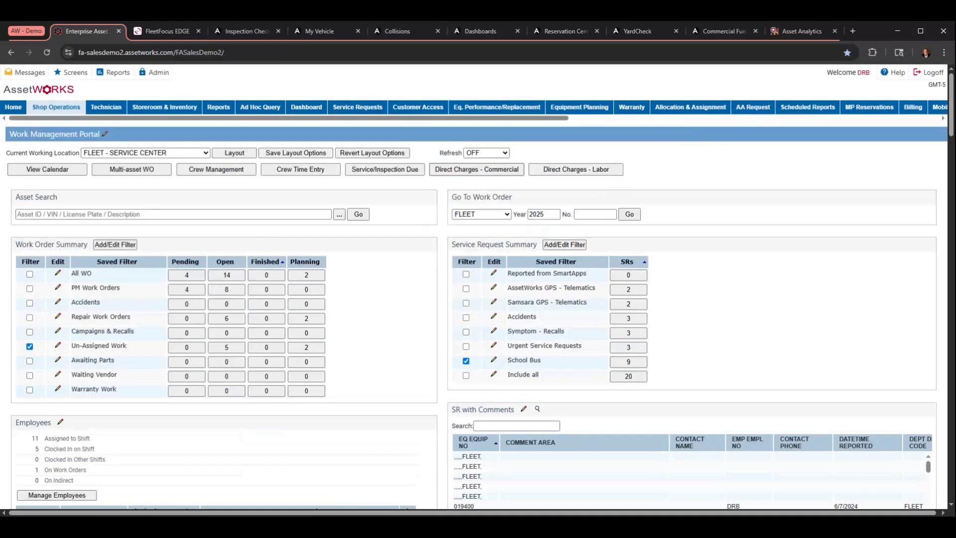
Check the Customer Access page, log off, and log in with the fire customer user ID and its saved password.
left_click(415, 112)
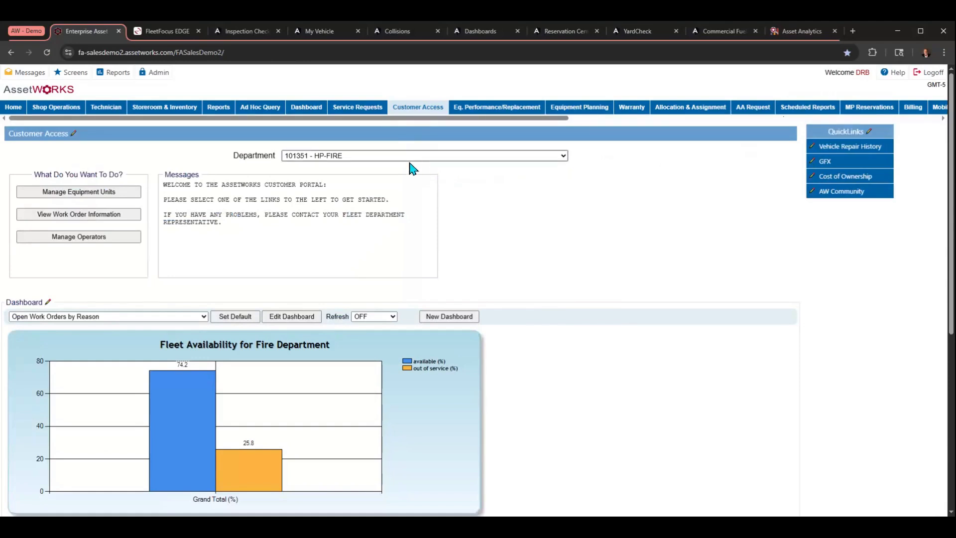
left_click(931, 72)
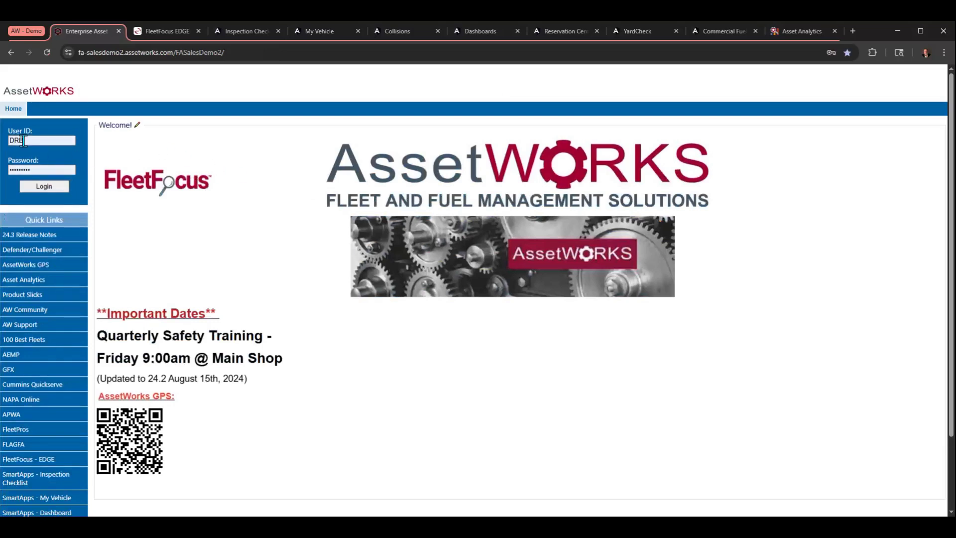
left_click(42, 139)
left_click_drag(42, 140, 4, 153)
type("fire")
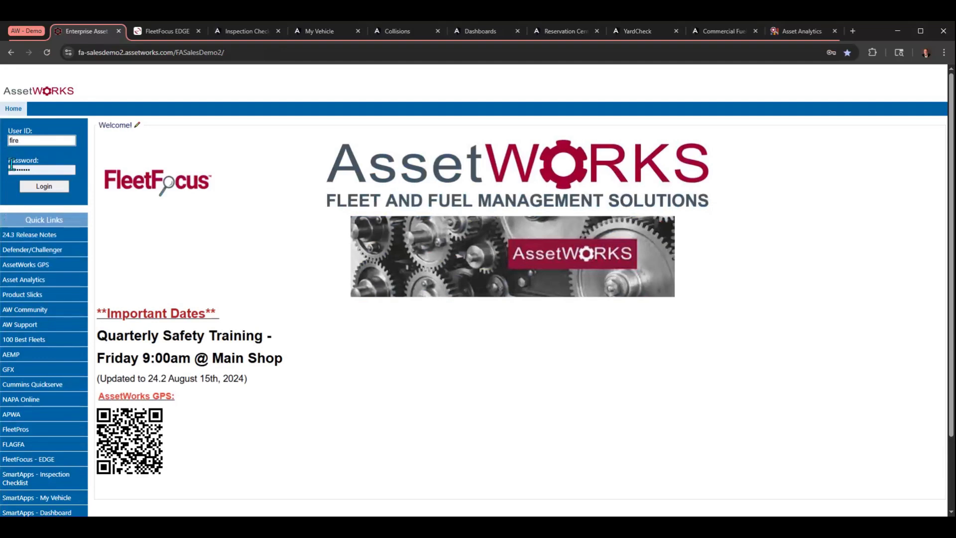
left_click(12, 161)
left_click(61, 189)
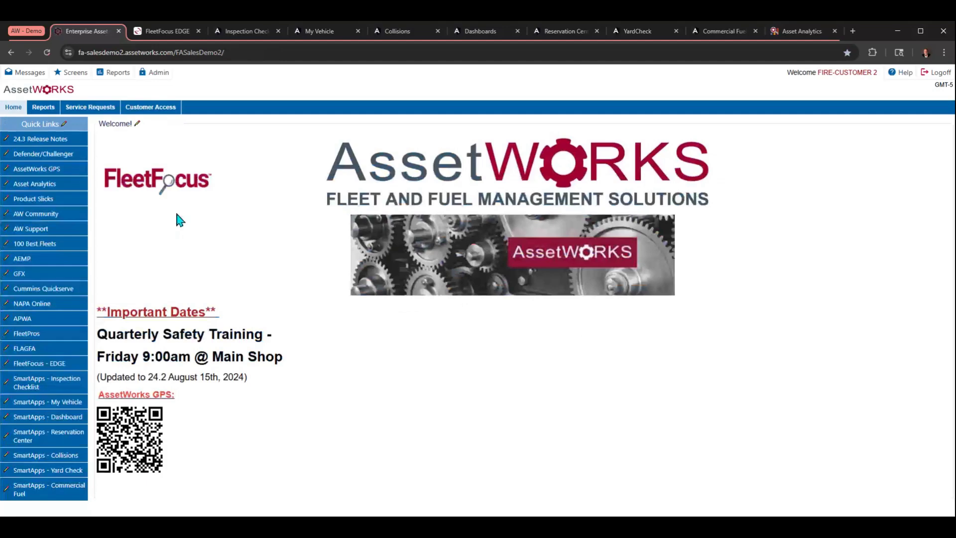
Examine the fire customer's Customer Access page, including the fleet availability and work order delay charts.
left_click(151, 108)
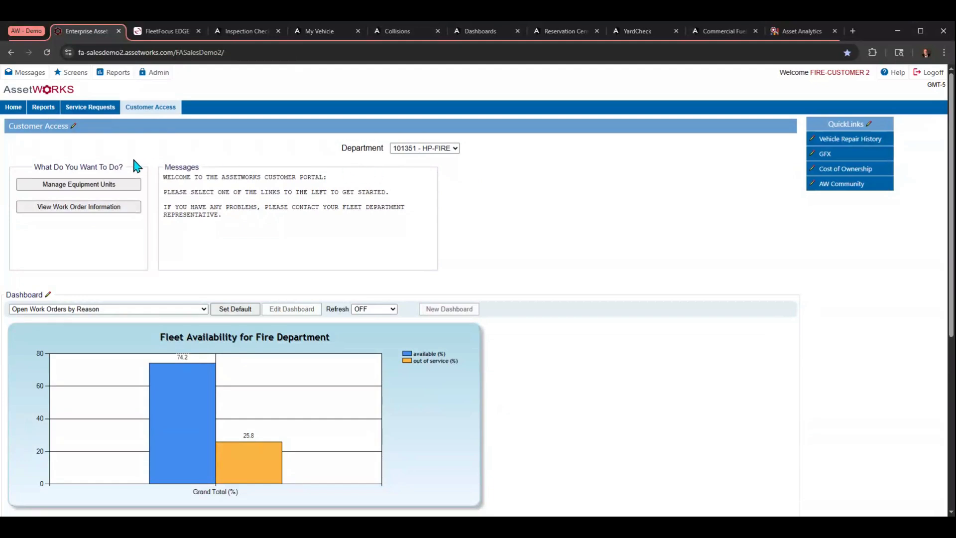
scroll(64, 348, "down", 2)
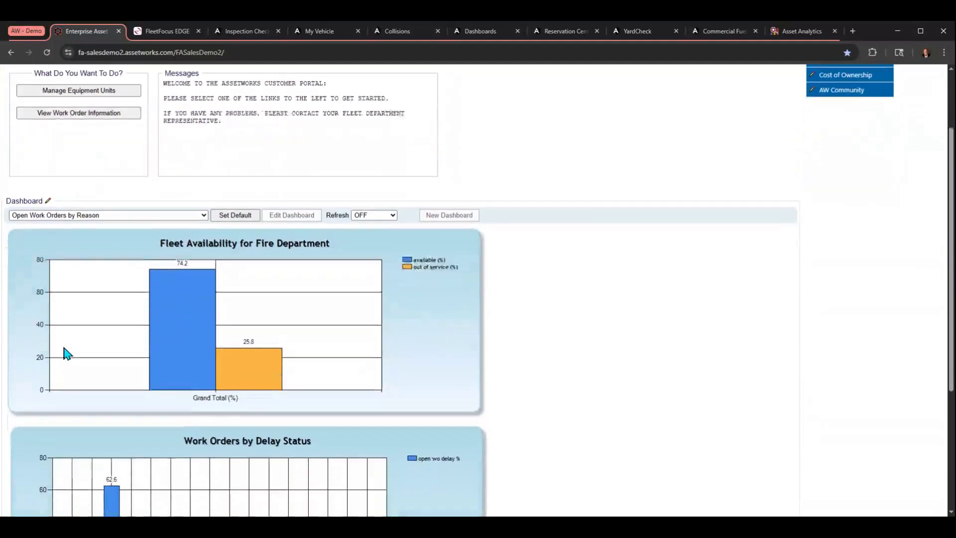
scroll(70, 364, "up", 1)
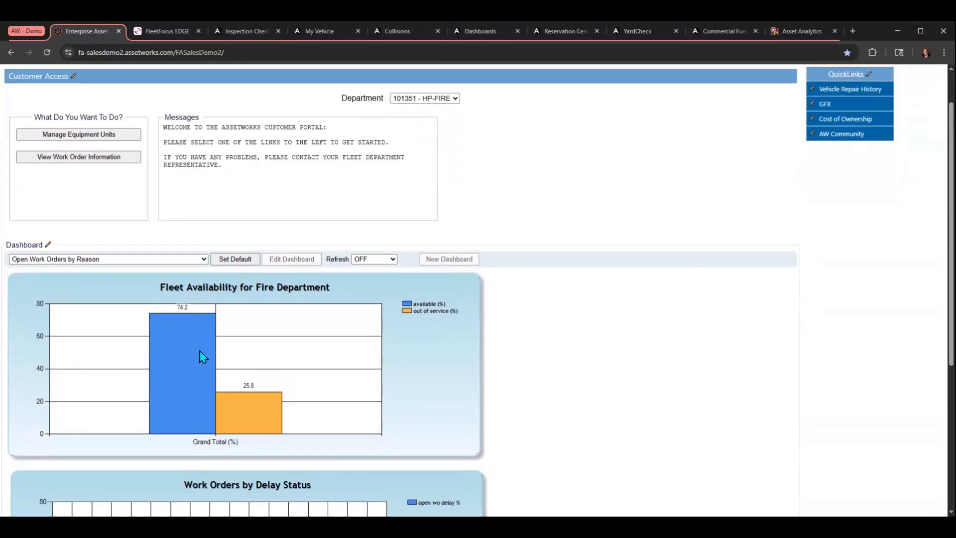
scroll(164, 333, "up", 1)
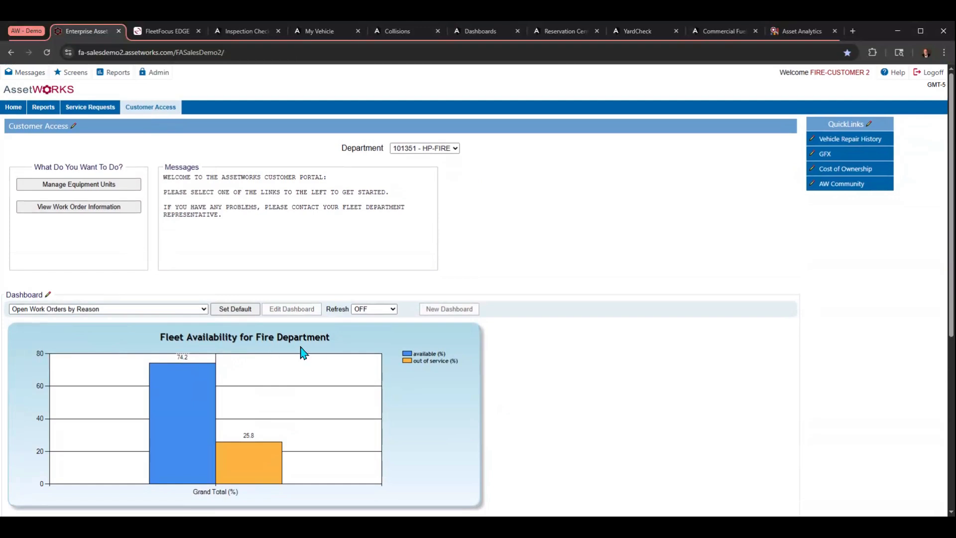
Log off the fire customer account, and log back in with the original user ID.
left_click(929, 73)
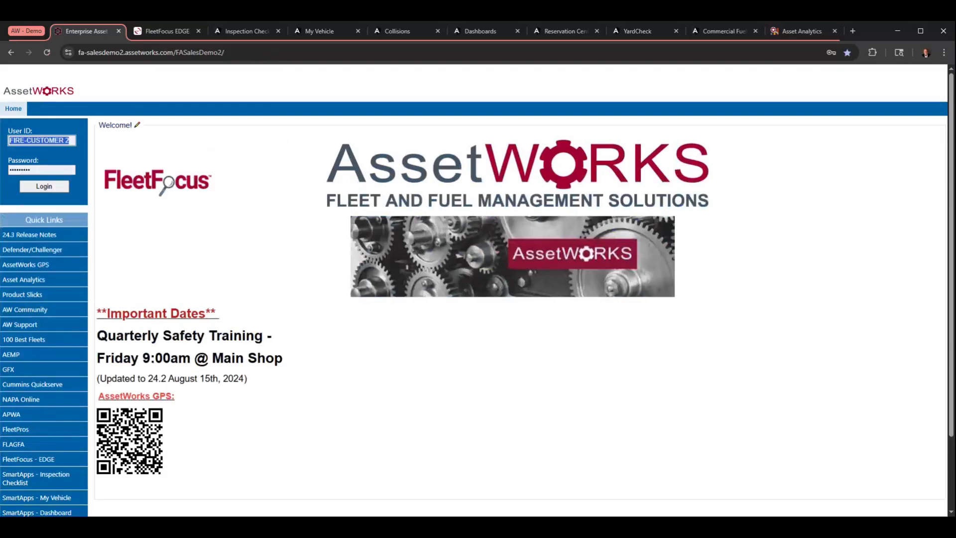
type("dr")
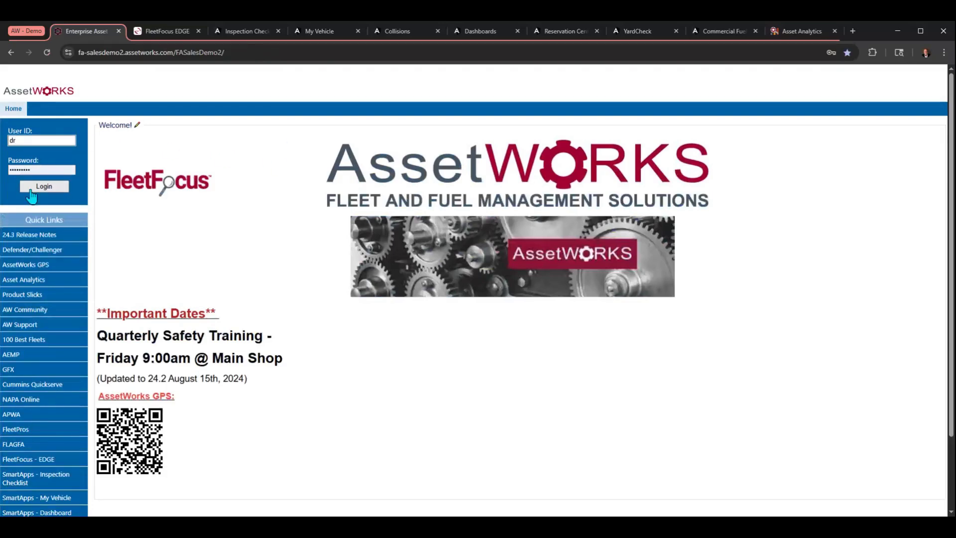
type("b")
left_click(48, 187)
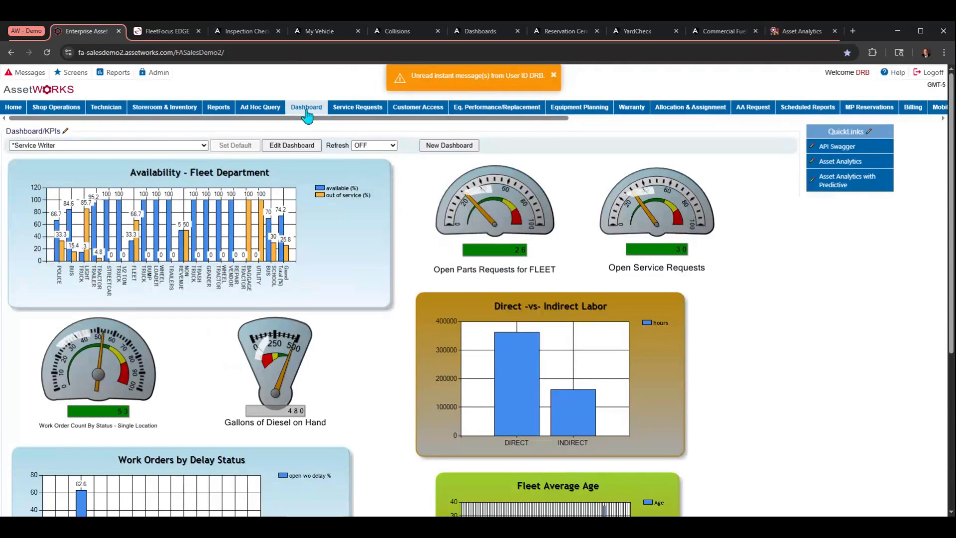
Review the dashboards embedded in the Customer Access page and at the end of the Work Management Portal.
left_click(418, 107)
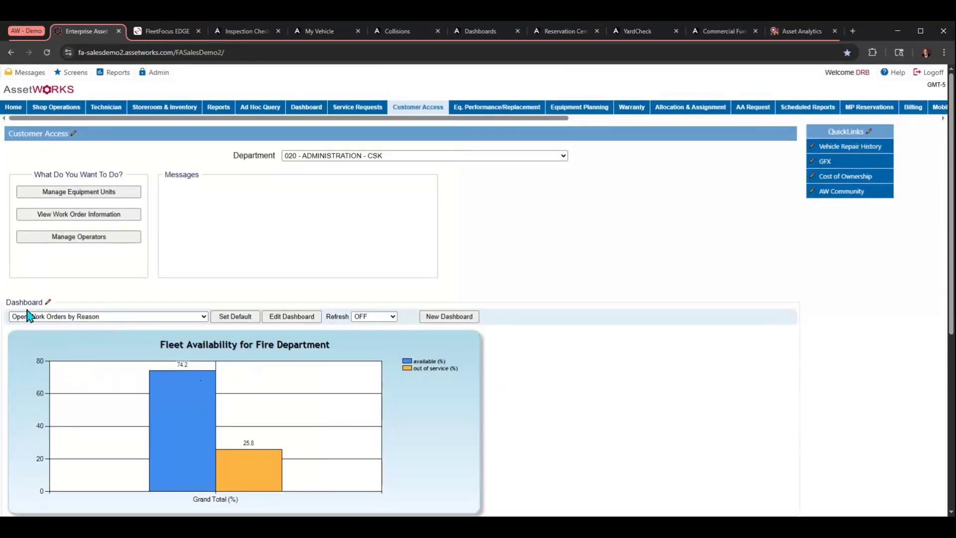
left_click(54, 108)
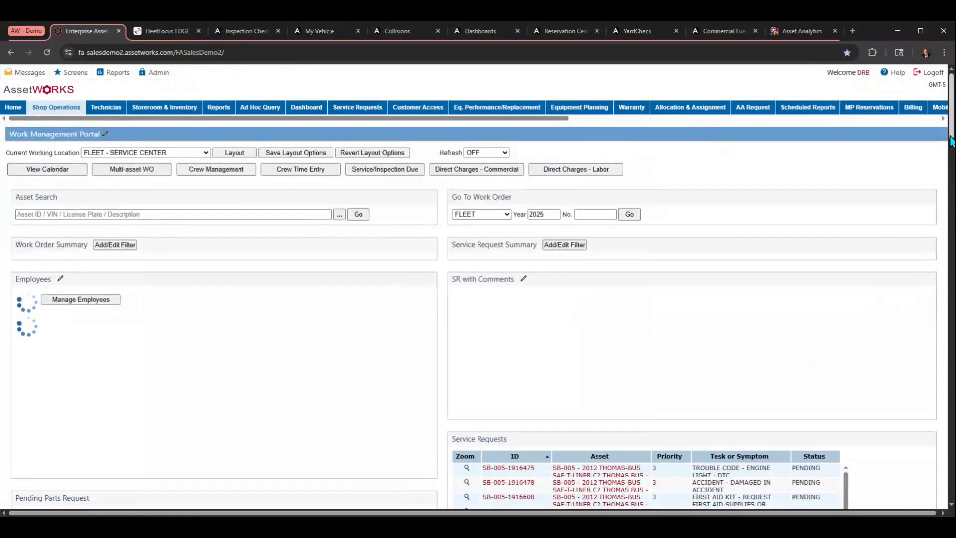
left_click_drag(951, 131, 936, 465)
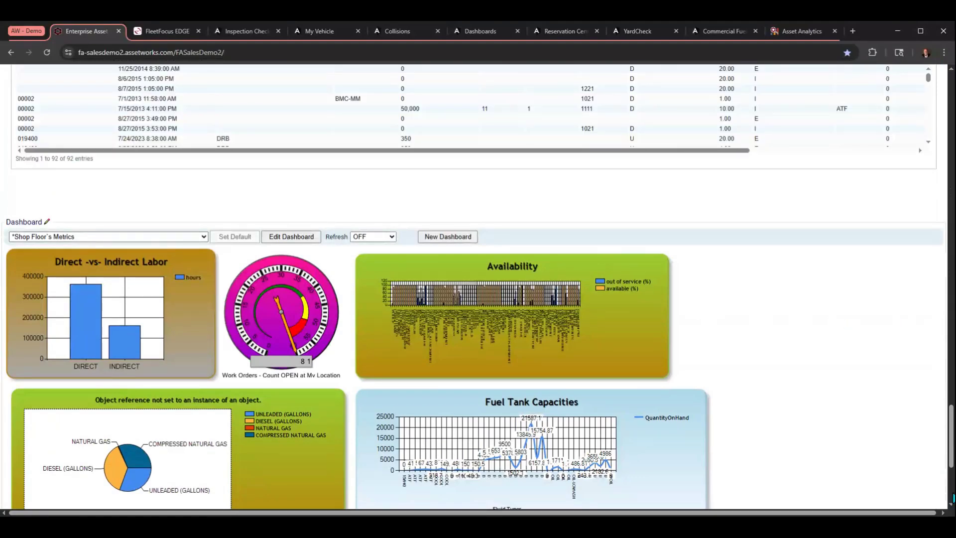
left_click_drag(950, 463, 951, 351)
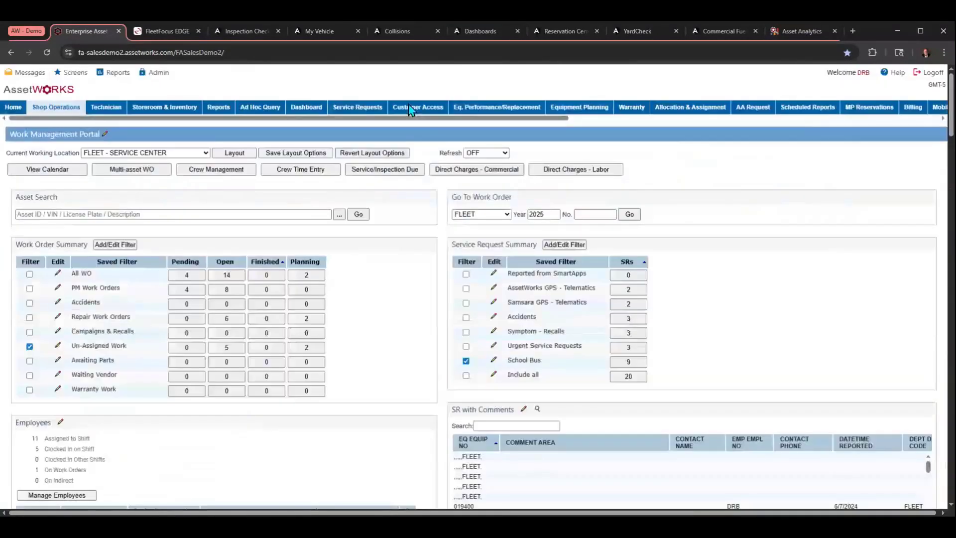
Review the Fleet Availability and Fleet Availability for Fire Department KPI definitions in the dashboard settings, and return to the settings overview.
left_click(303, 108)
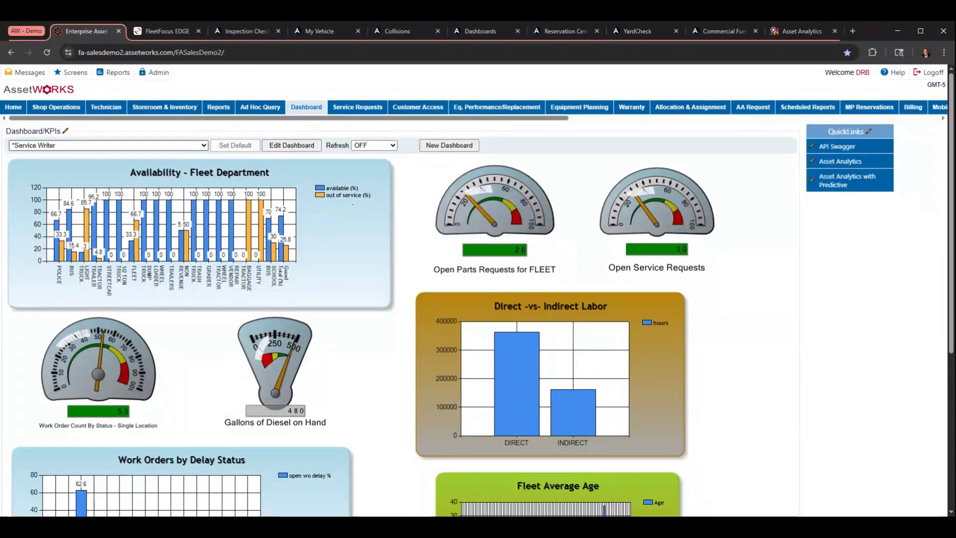
left_click(46, 191)
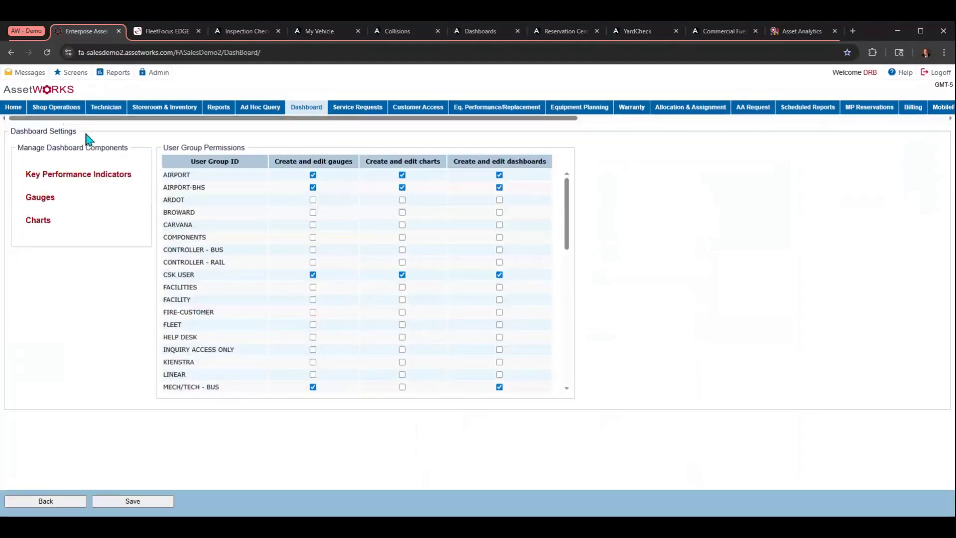
left_click(58, 175)
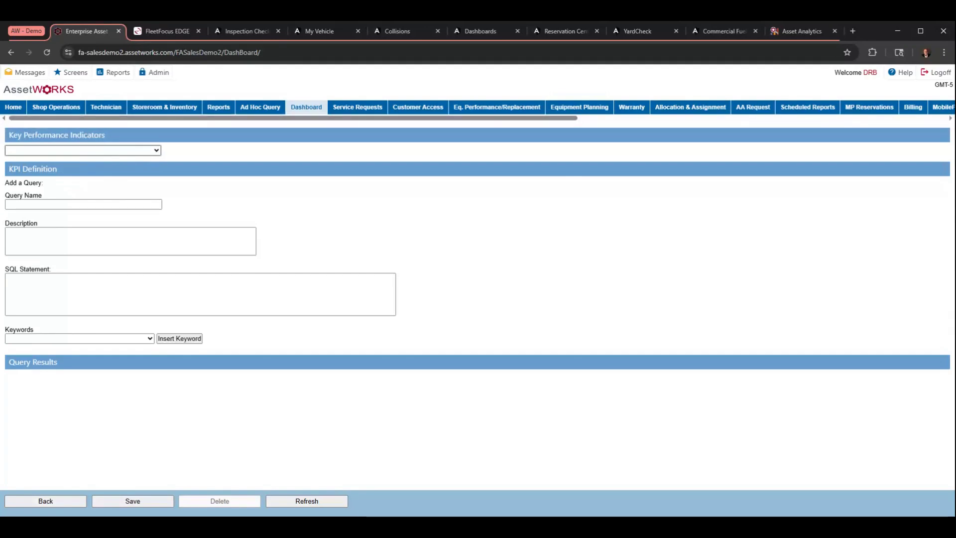
left_click(31, 150)
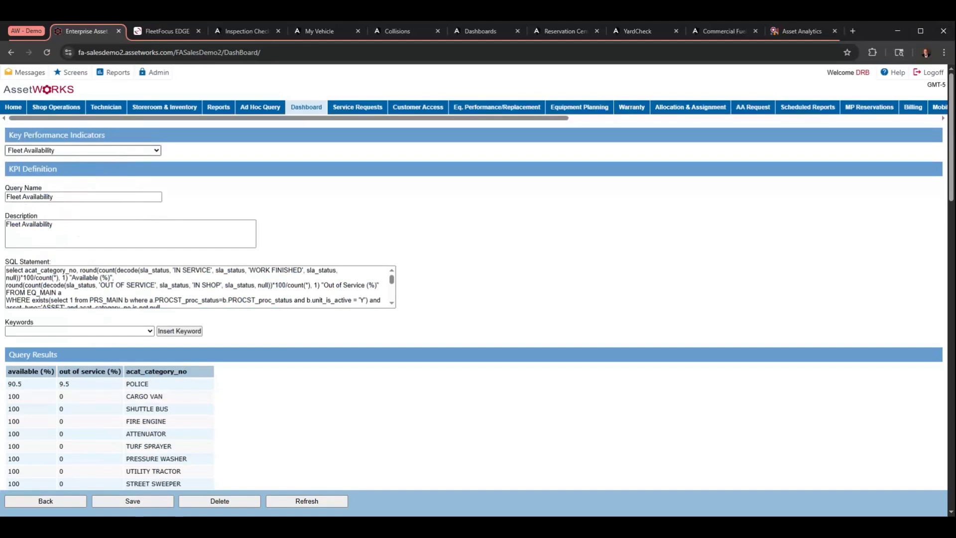
key("Down")
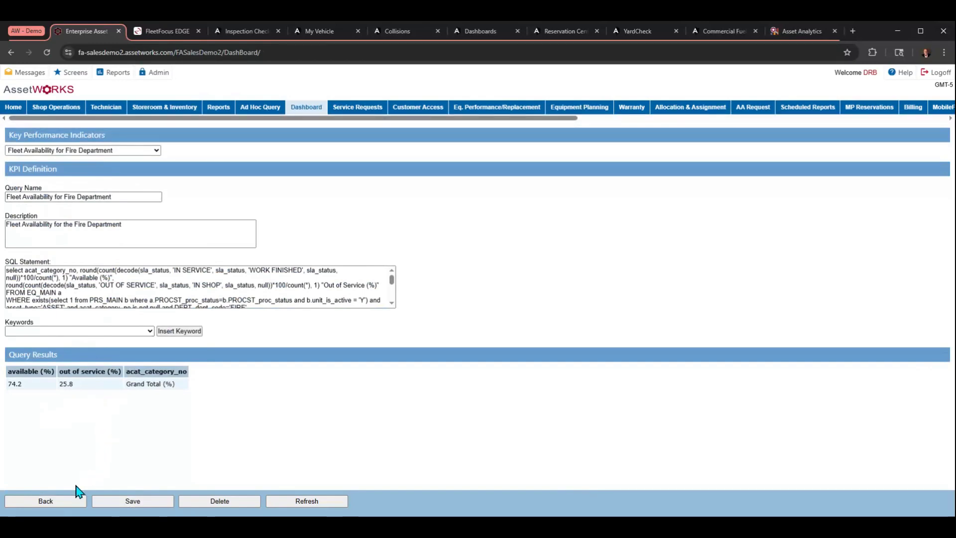
left_click(61, 501)
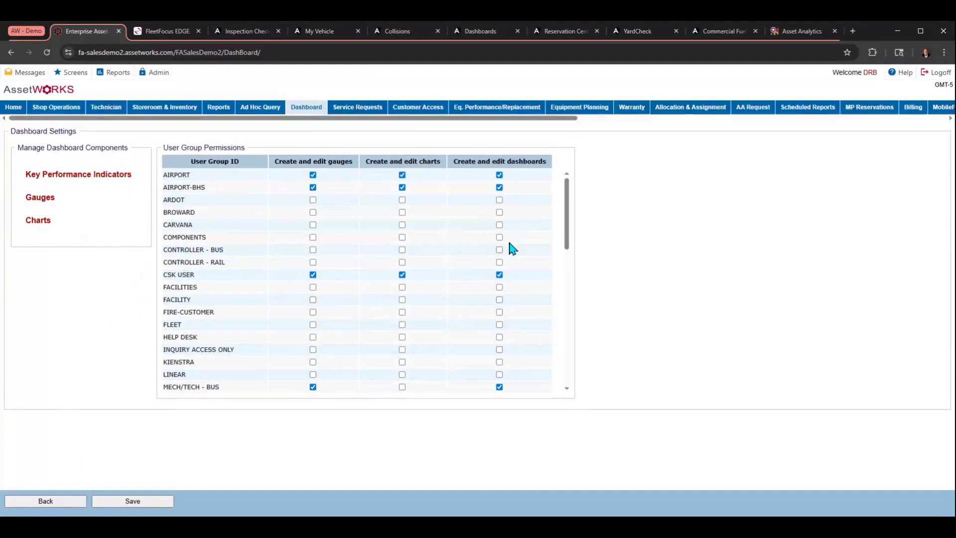
View the Foreman dashboard, and switch back to the Service Writer dashboard.
left_click(304, 114)
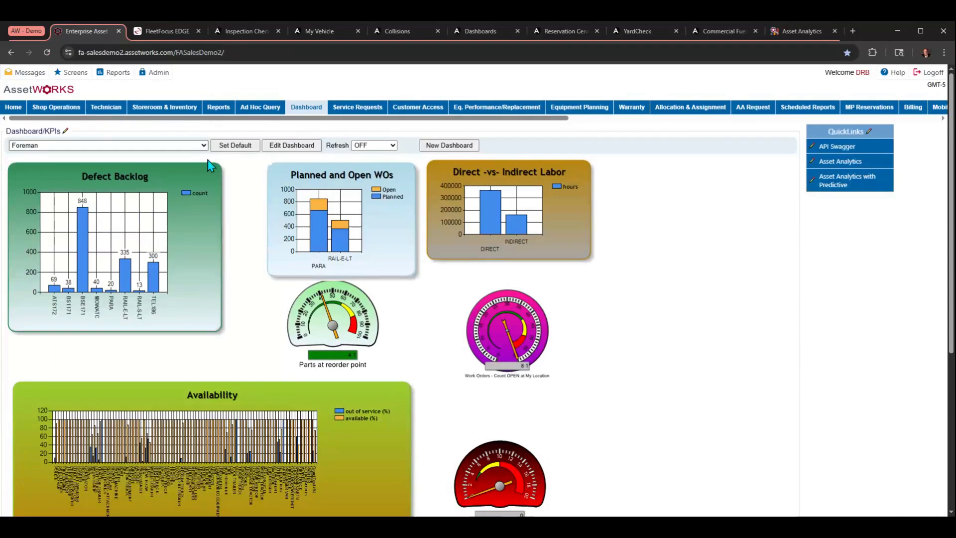
left_click(76, 310)
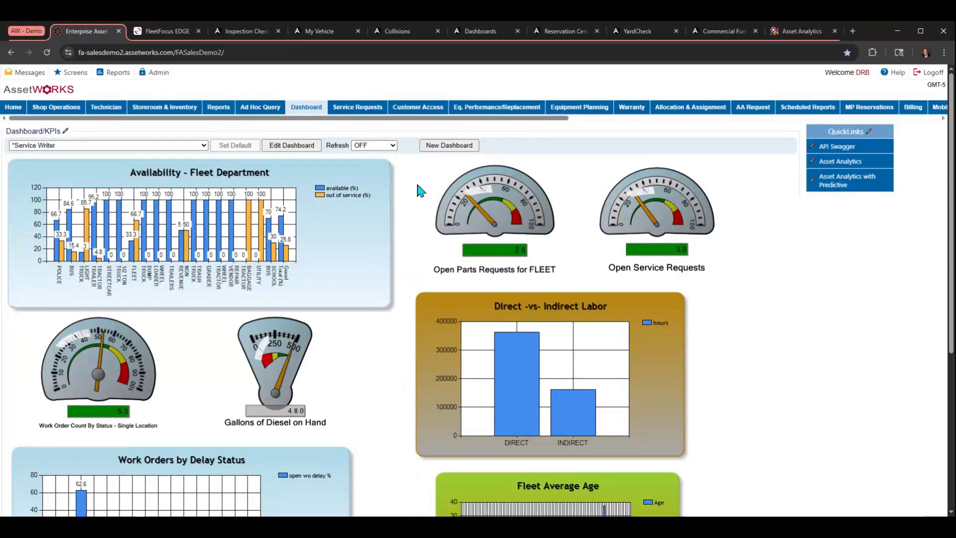
Try enlarging the Availability - Fleet Department chart on the Service Writer dashboard, browse the charts and gauges that can be added, and leave without saving.
left_click(294, 147)
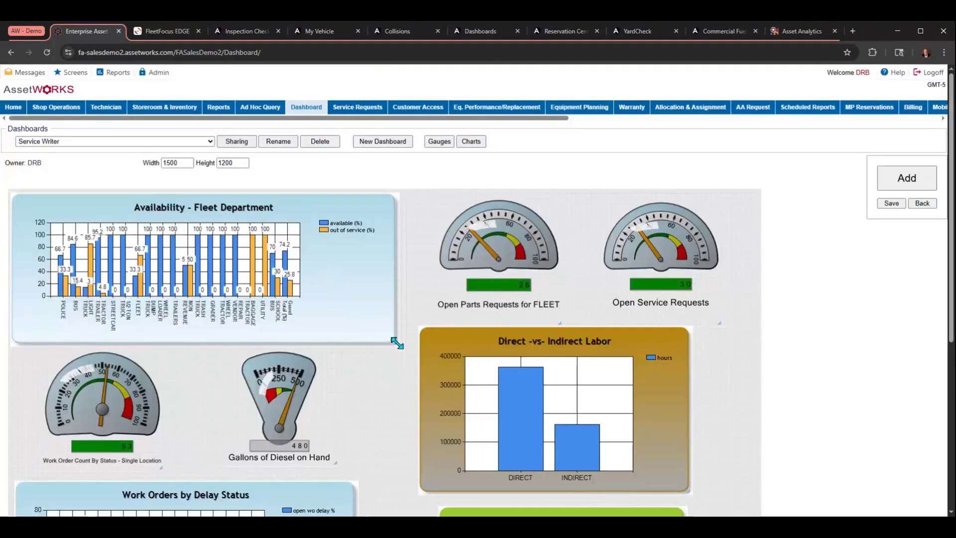
left_click_drag(394, 338, 761, 486)
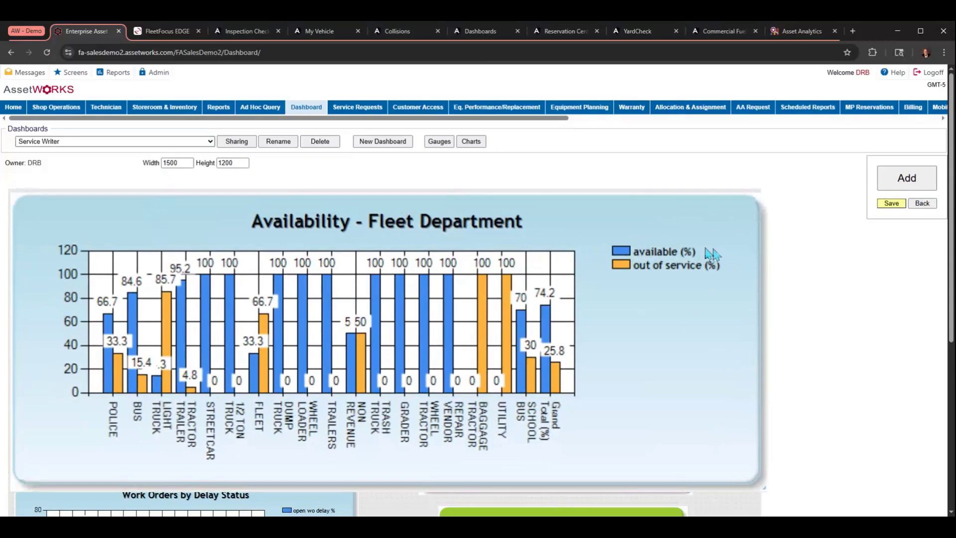
left_click(911, 179)
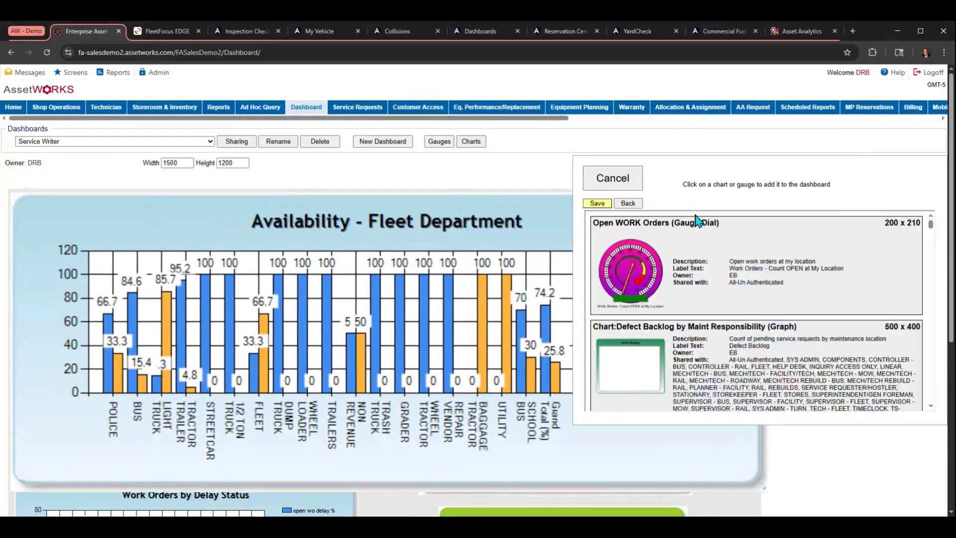
scroll(710, 261, "down", 5)
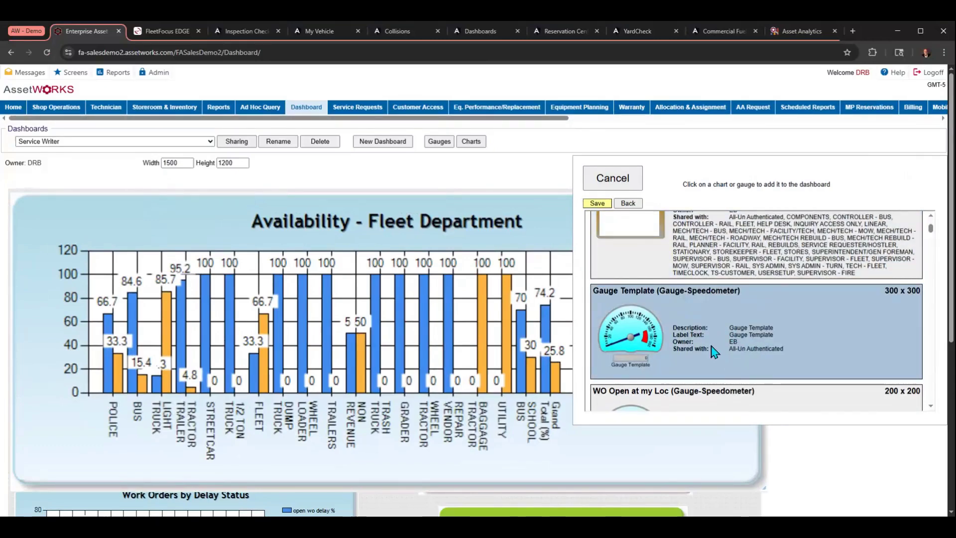
scroll(715, 351, "down", 8)
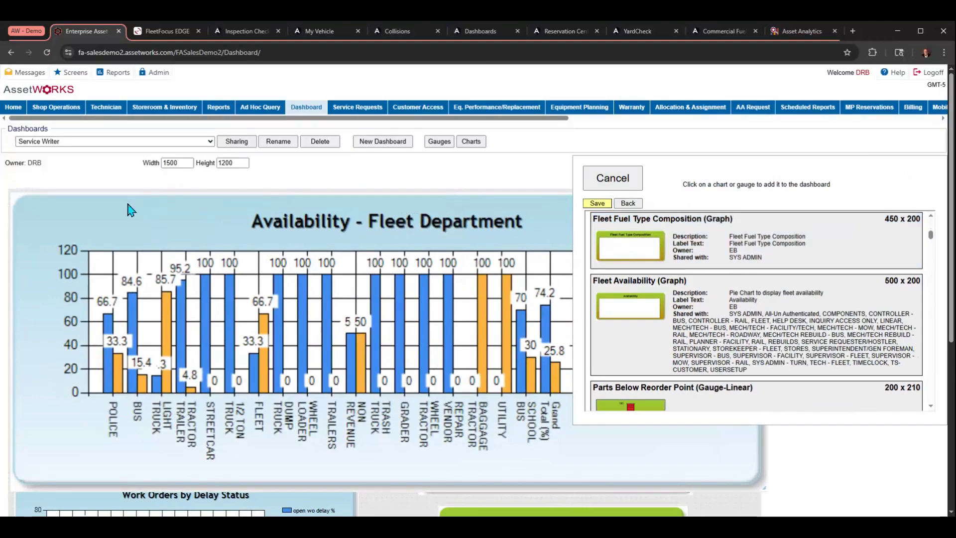
left_click(592, 182)
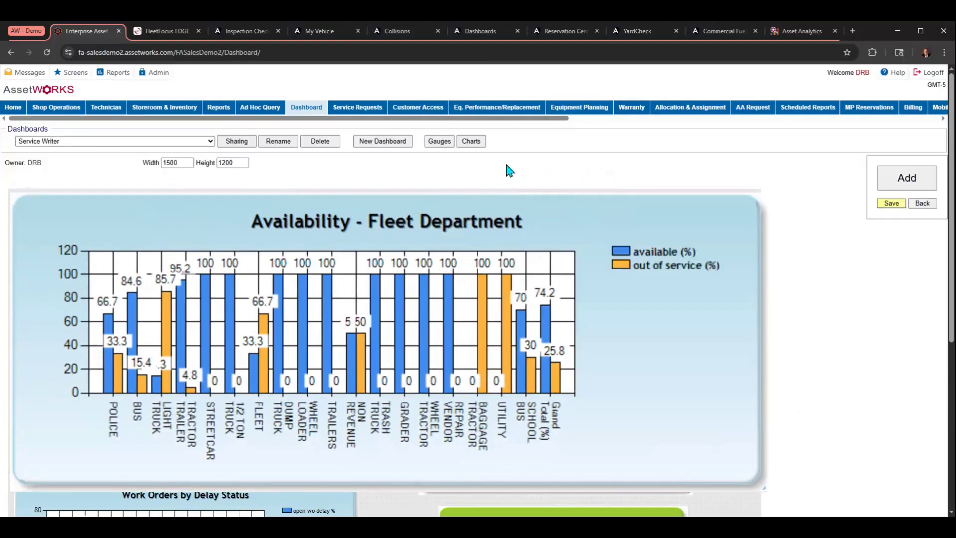
left_click(301, 112)
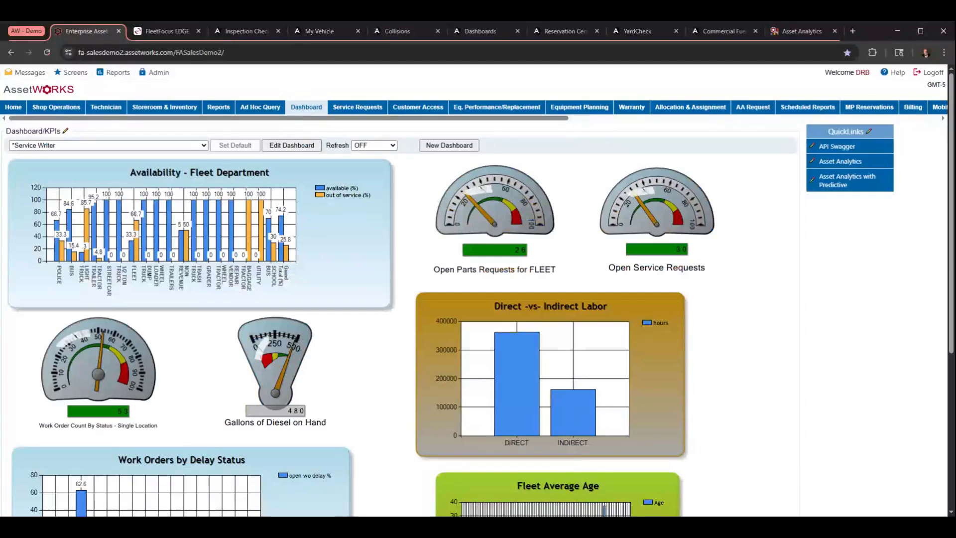
Review the favorite reports and the reports in the Equipment Info category, and return to the favorites.
left_click(211, 110)
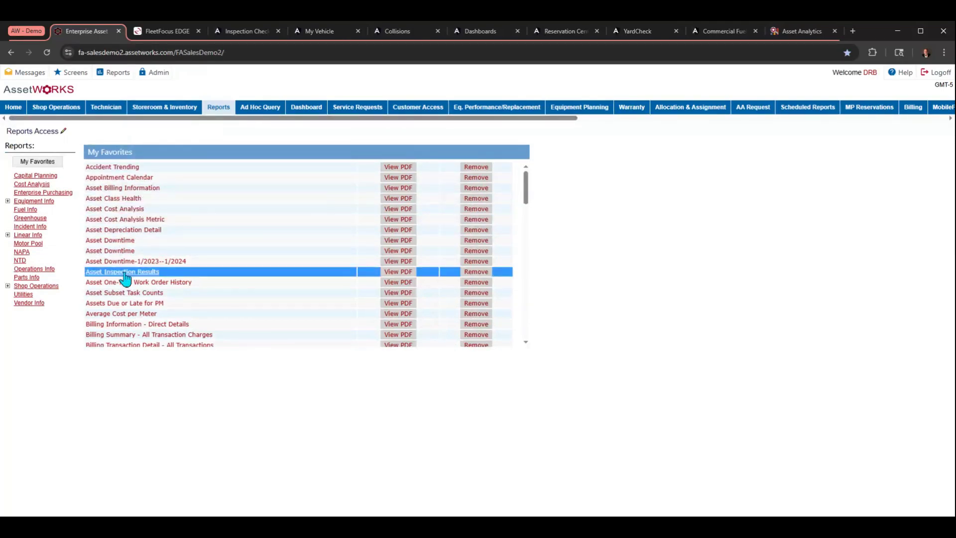
left_click(34, 201)
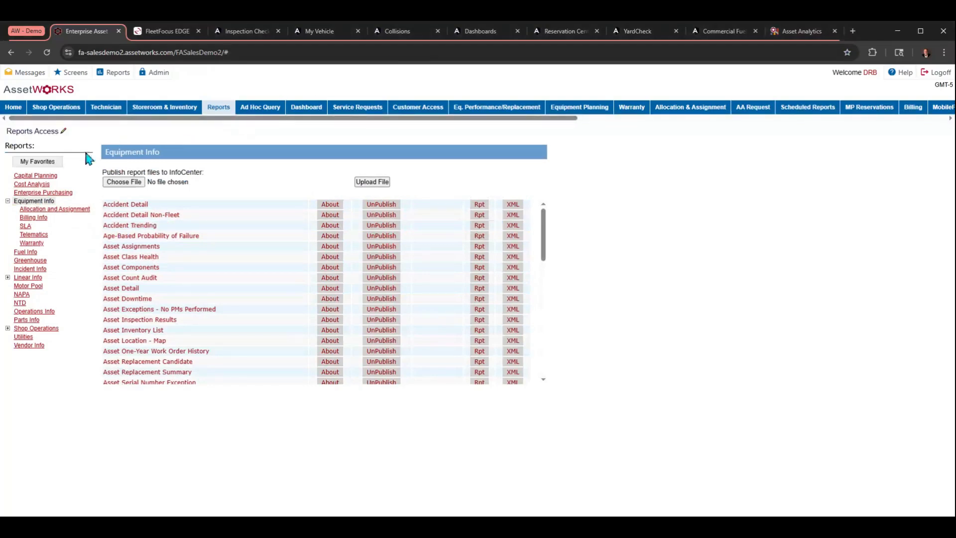
left_click(48, 164)
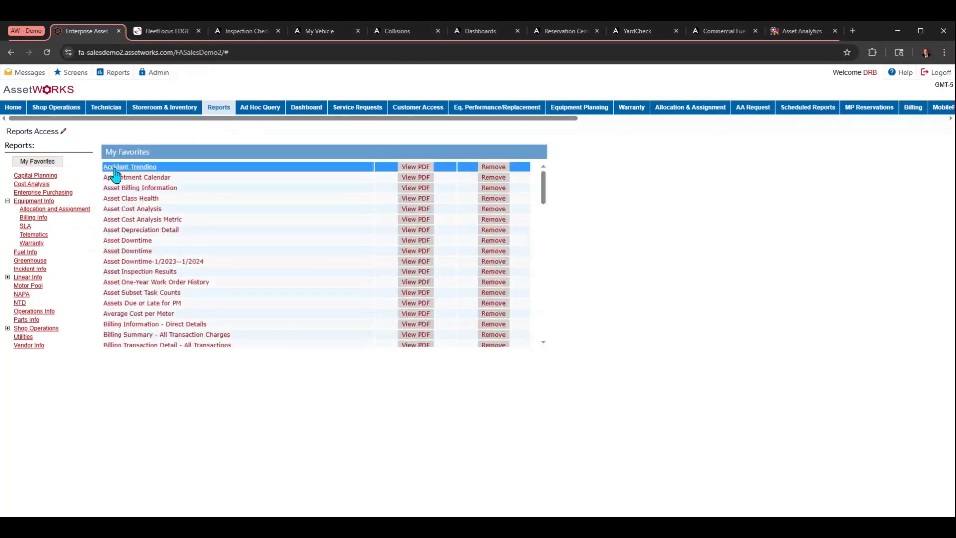
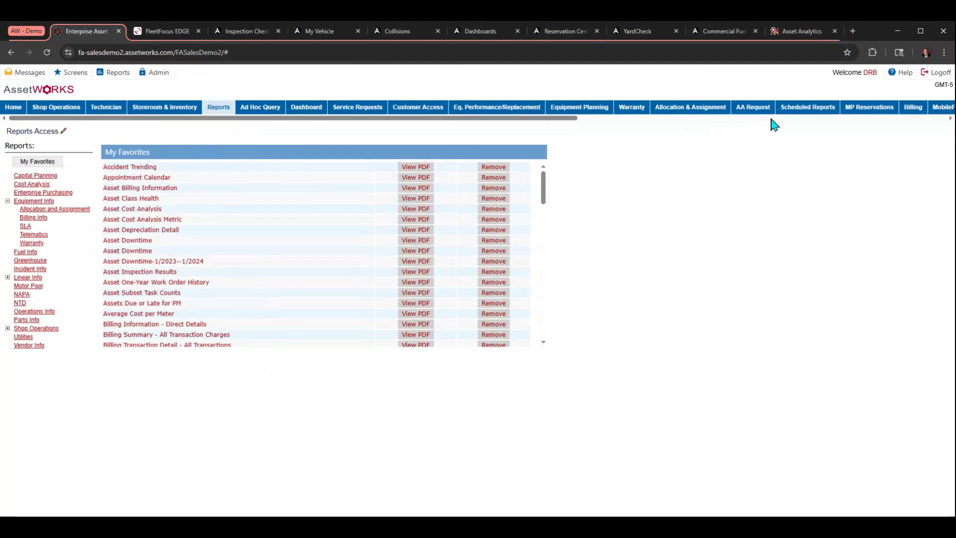
Show all client scheduled reports with their frequencies, and return to the favorite reports.
left_click(797, 112)
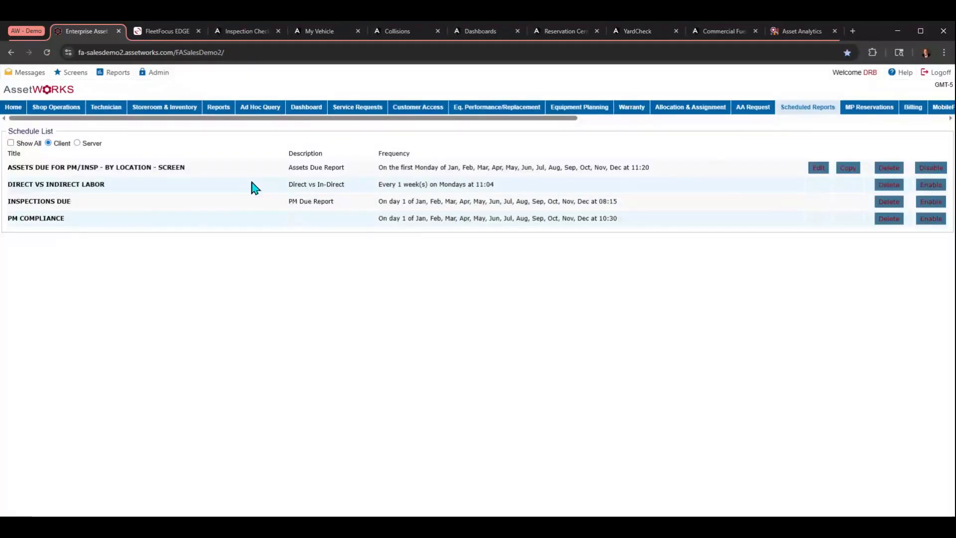
left_click(10, 143)
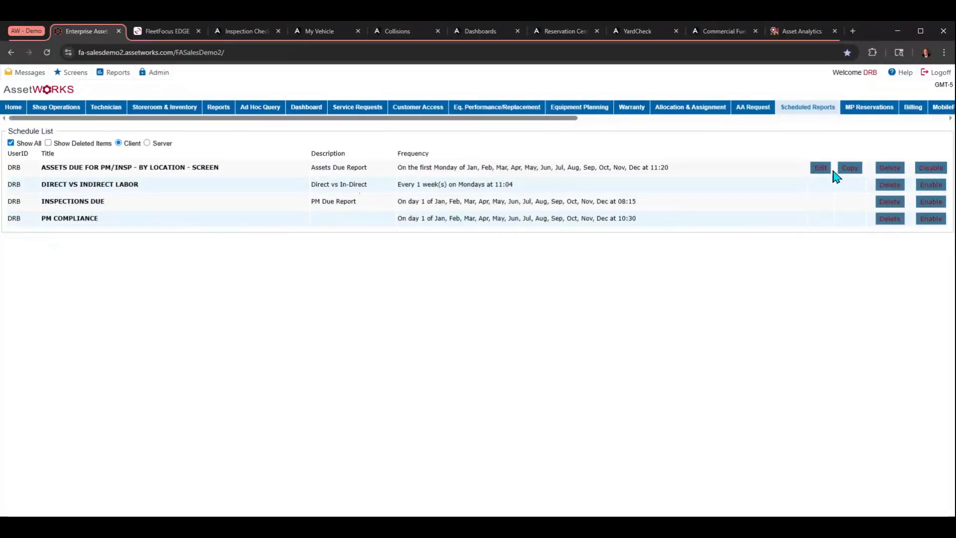
left_click(218, 108)
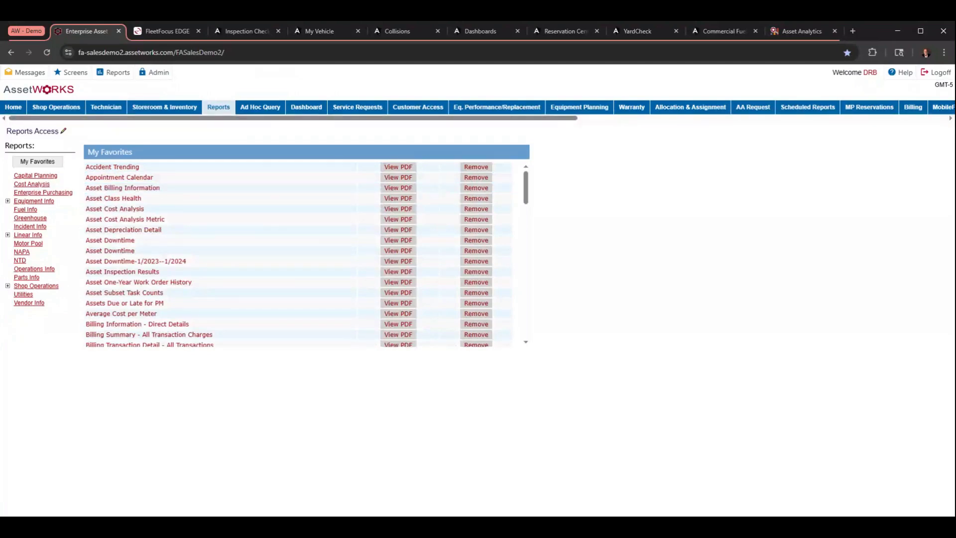
Read the description of the Asset Downtime report in the Equipment Info category, and return to the report list.
left_click(52, 202)
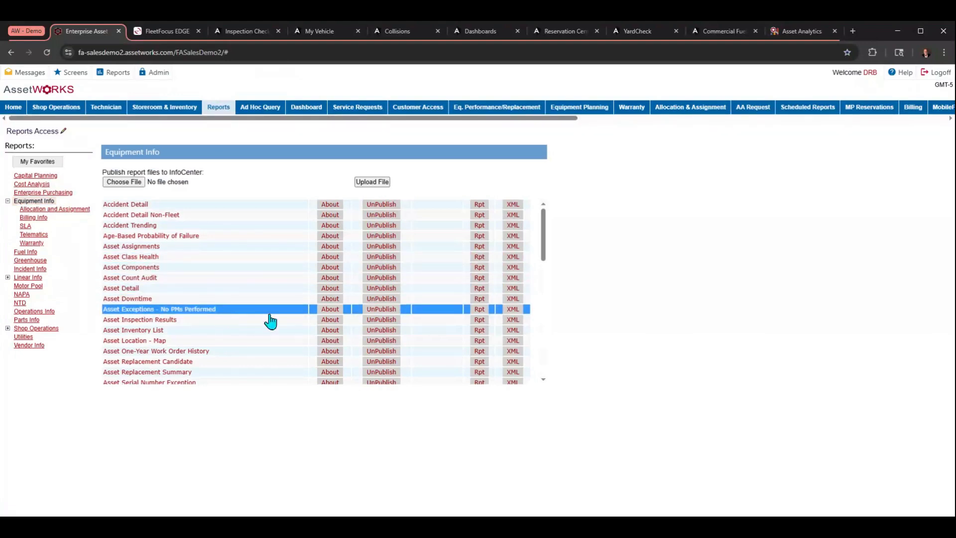
left_click(326, 308)
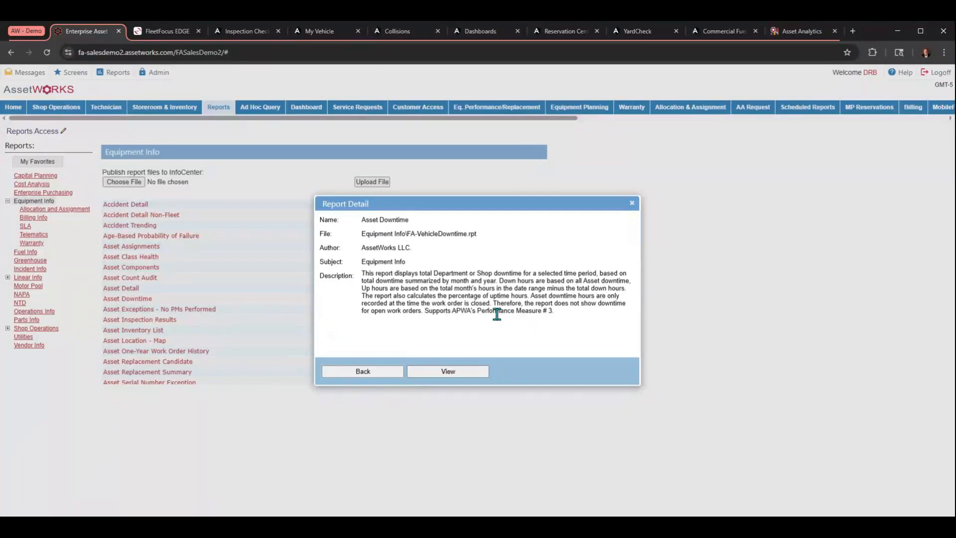
left_click(364, 374)
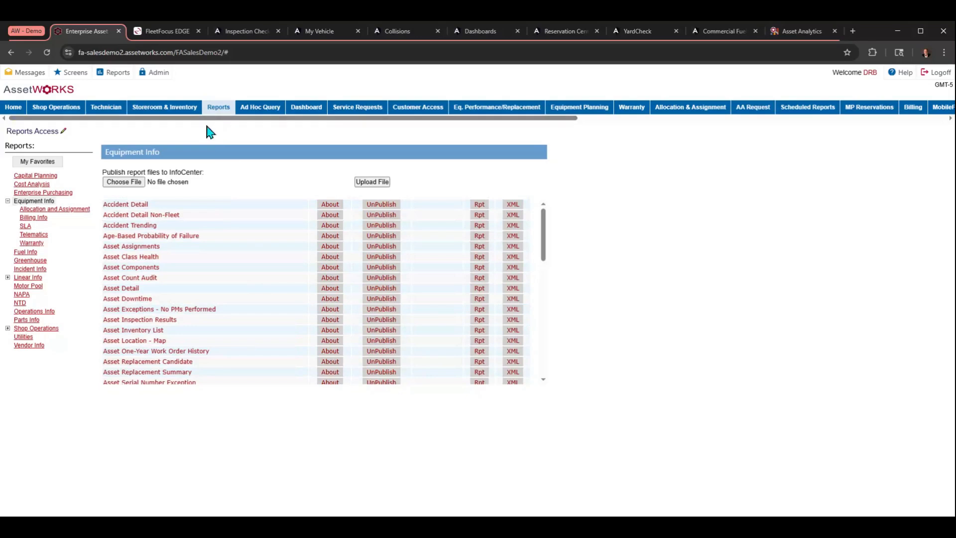
left_click(195, 204)
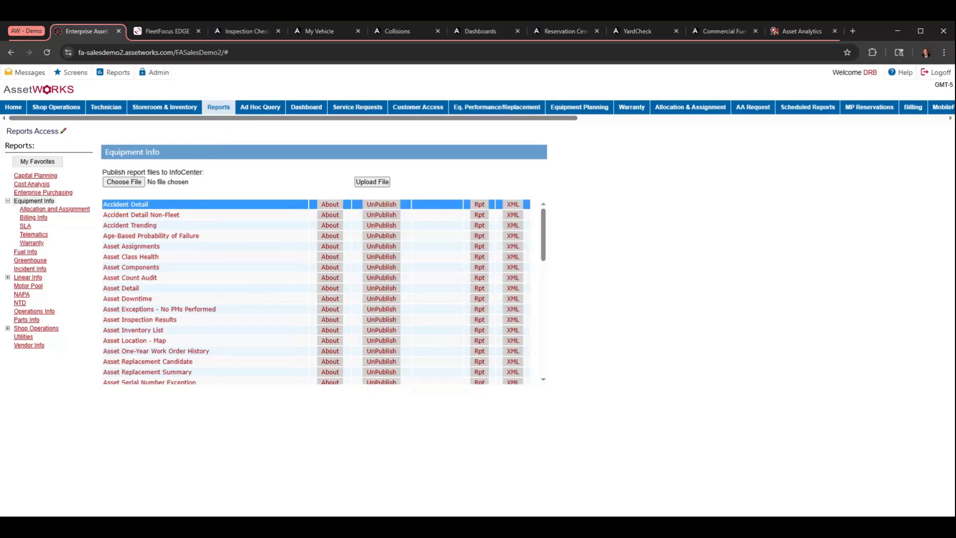
Open the FA-Fleet Replacement List Date report from the FA-Equipment folder of the ad hoc queries.
left_click(259, 110)
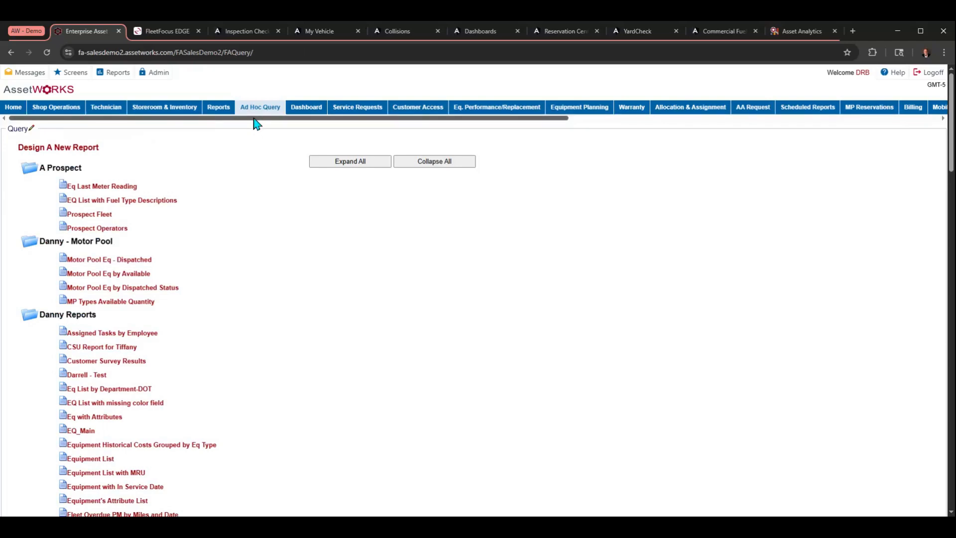
left_click(418, 165)
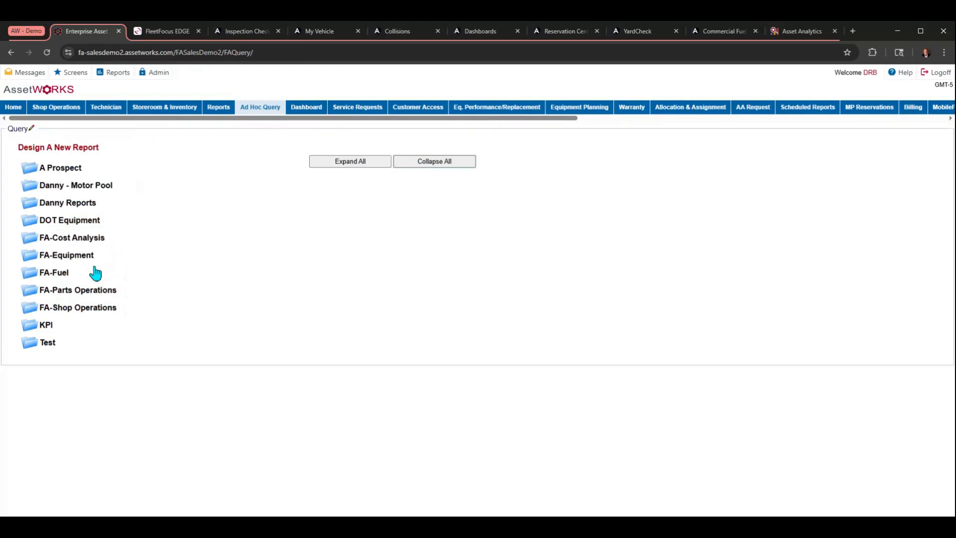
left_click(84, 256)
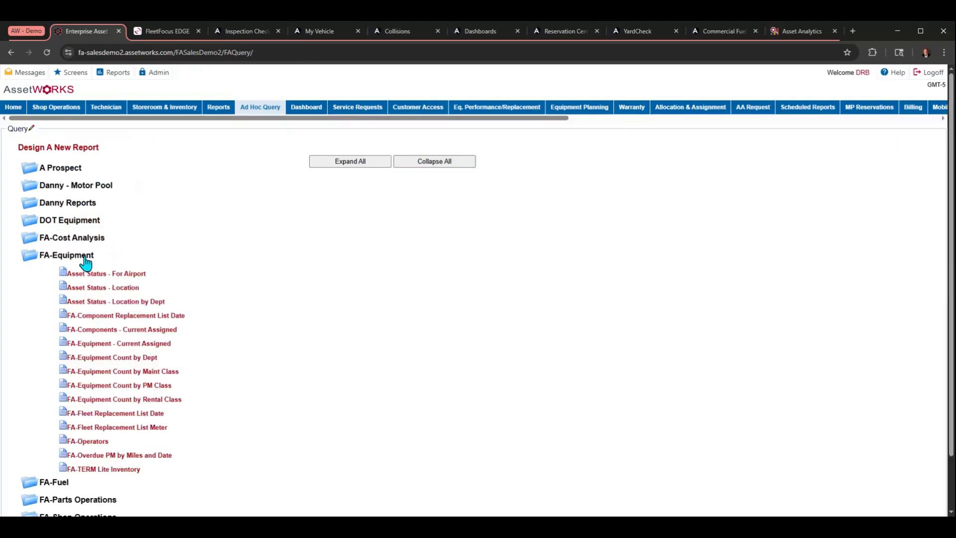
left_click(131, 414)
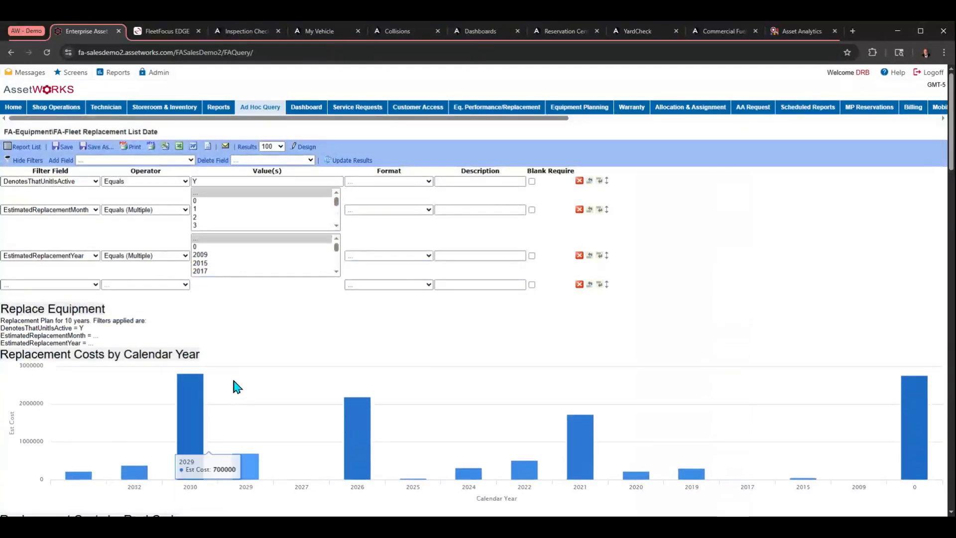
Examine the report's filters, the Replacement Costs by Calendar Year chart, the costs by replacement code and the equipment detail table.
scroll(243, 369, "down", 1)
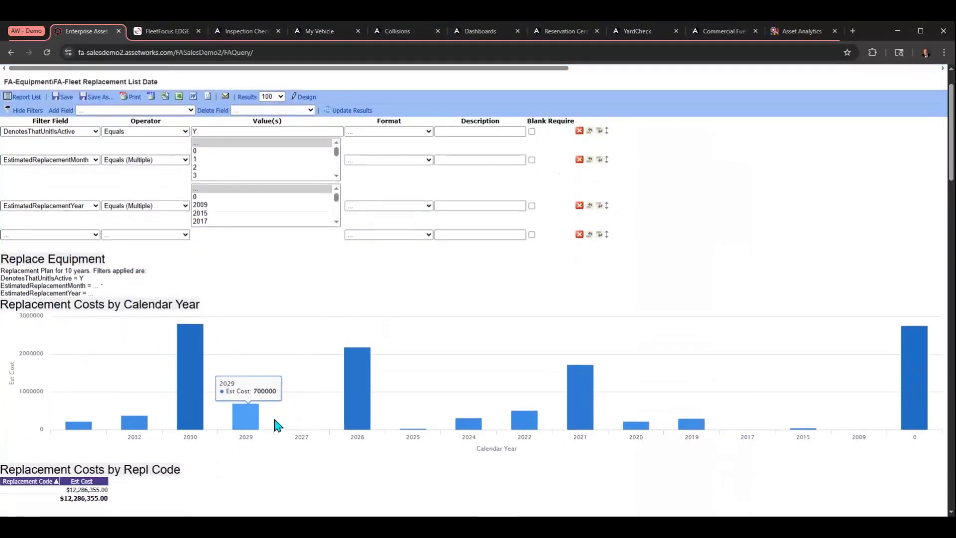
scroll(362, 424, "down", 5)
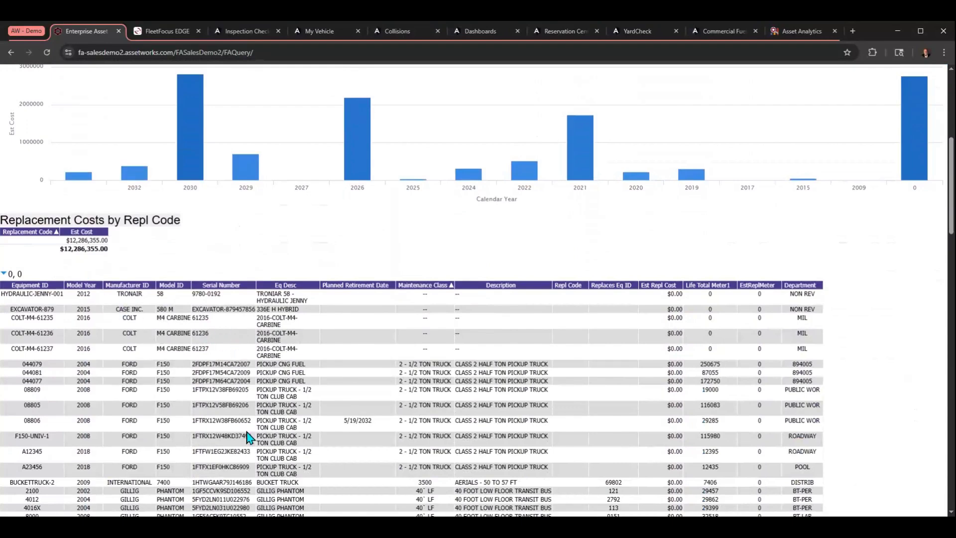
scroll(249, 437, "up", 3)
scroll(248, 437, "up", 6)
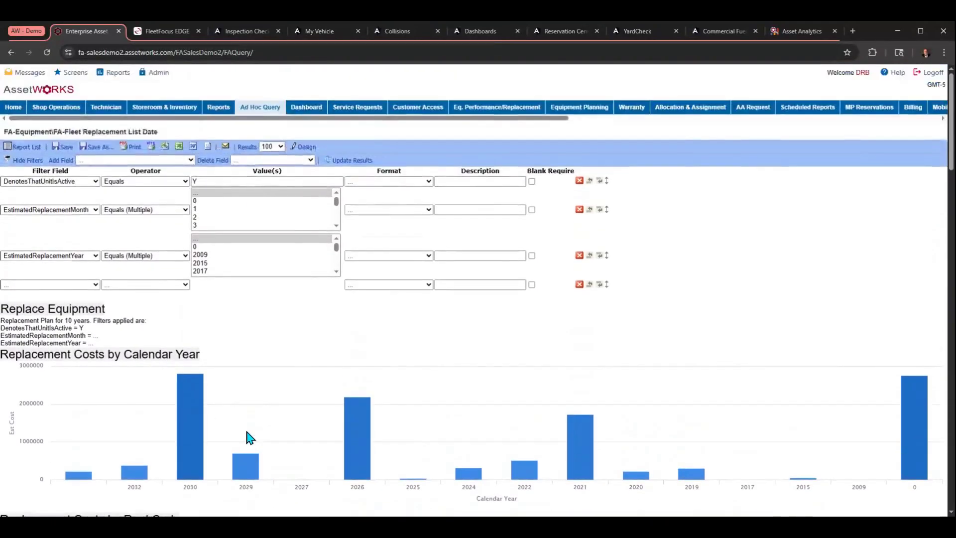
mouse_move(248, 429)
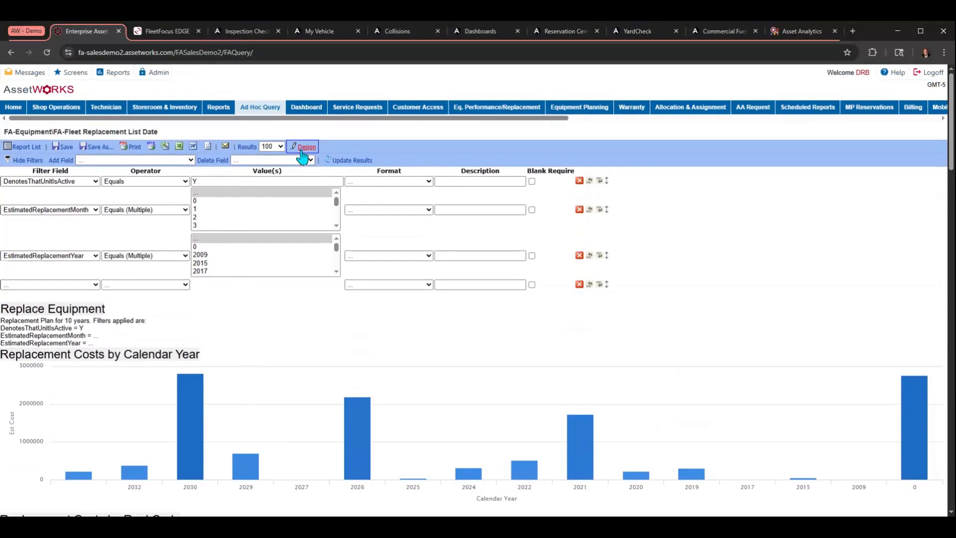
mouse_move(347, 427)
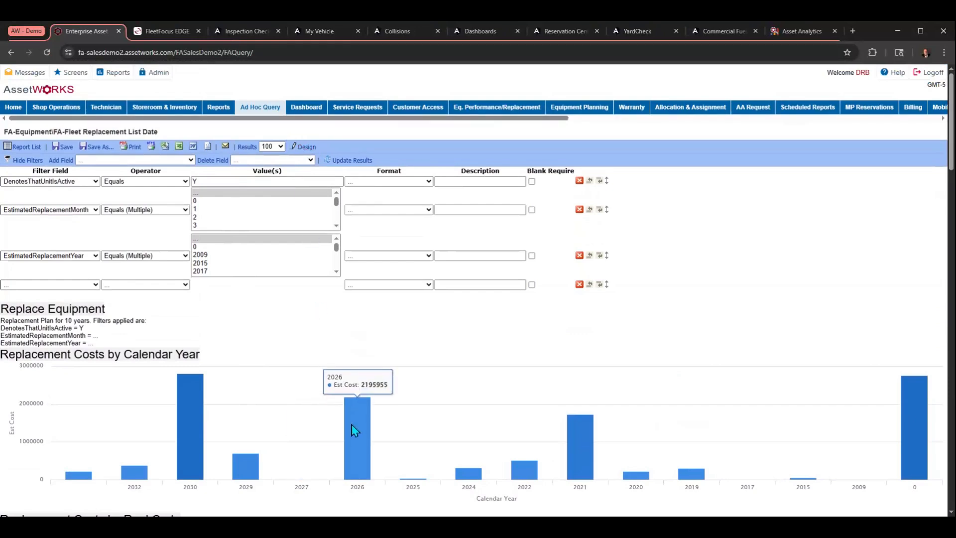
scroll(354, 429, "down", 4)
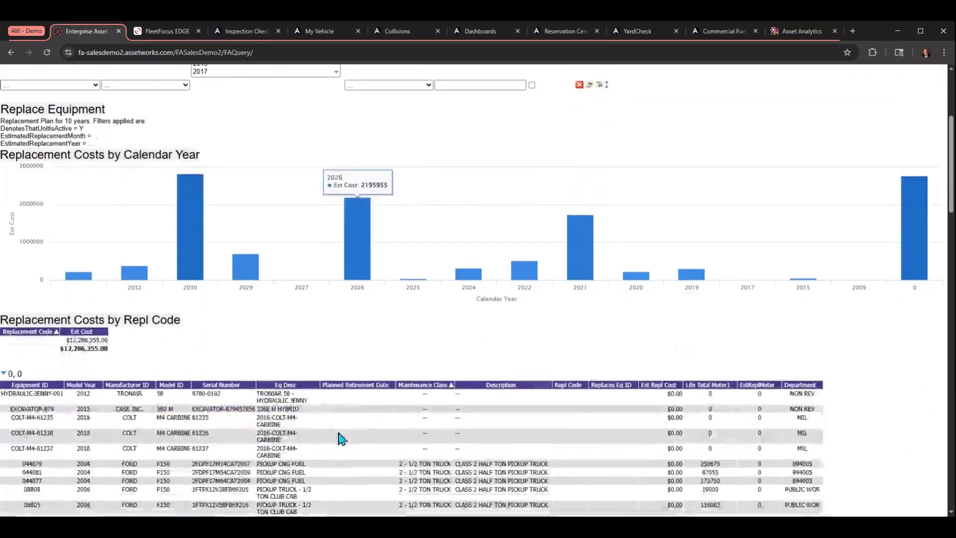
scroll(232, 387, "up", 4)
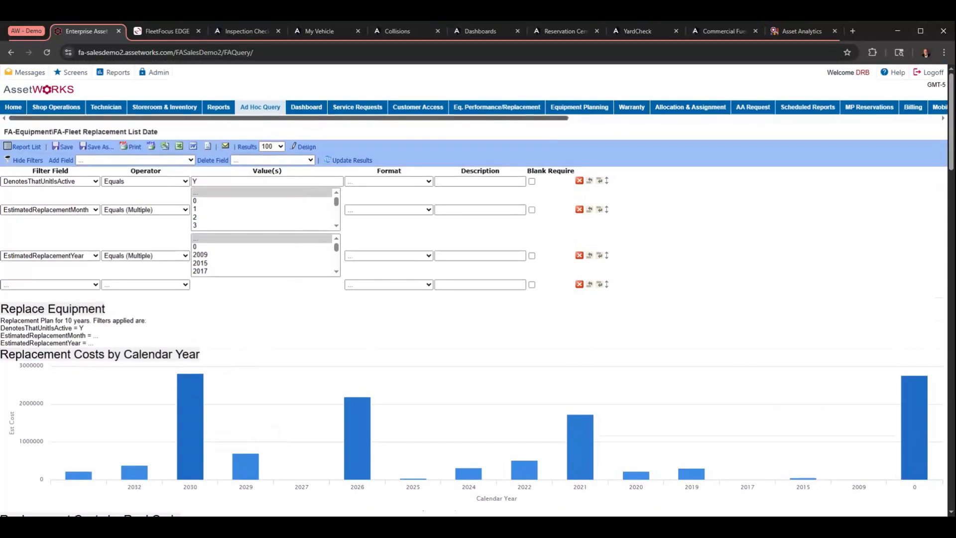
Review the replacement report's field design and its title, sharing and rights settings, and return to the ad hoc query list.
left_click(304, 148)
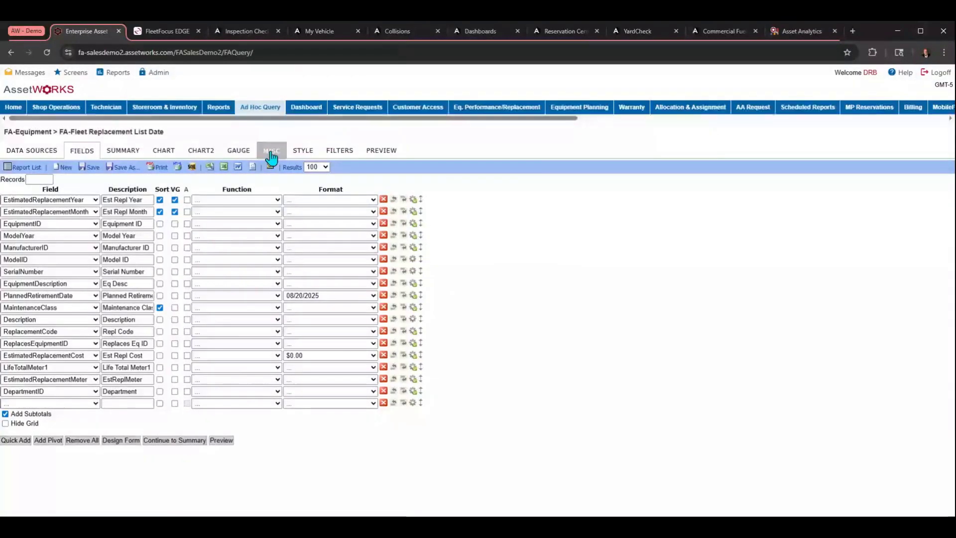
left_click(272, 151)
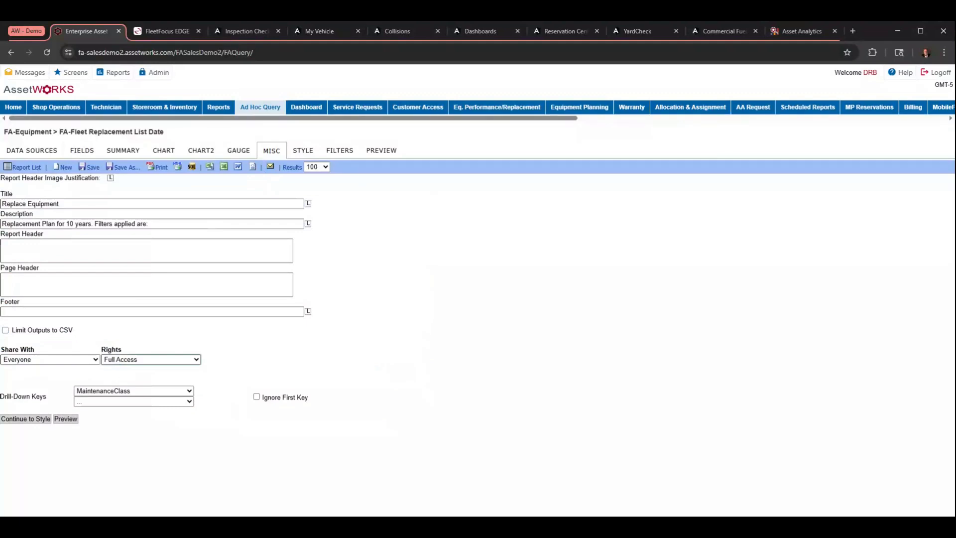
left_click(259, 112)
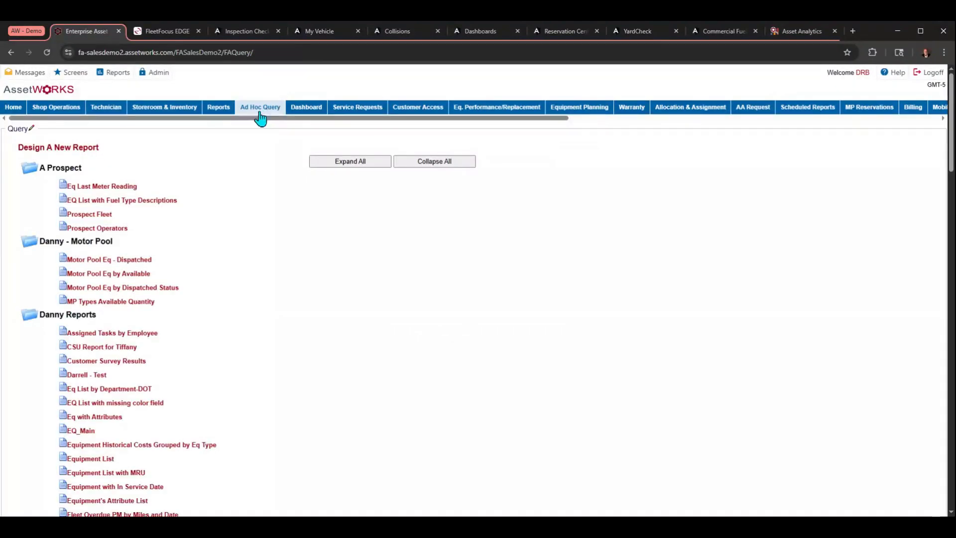
Open the Prospect Fleet report and examine its operator bar chart, manufacturer pie chart and equipment table.
left_click(99, 215)
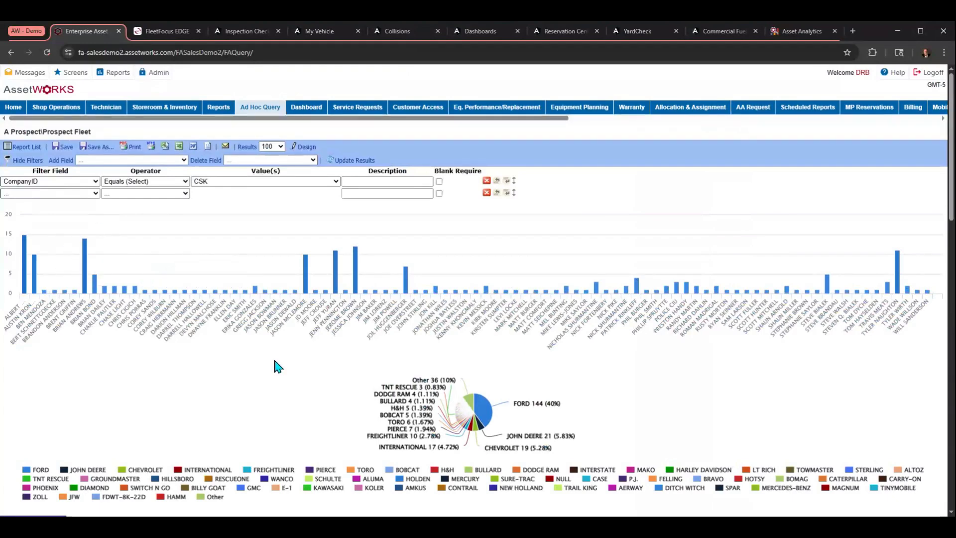
mouse_move(84, 280)
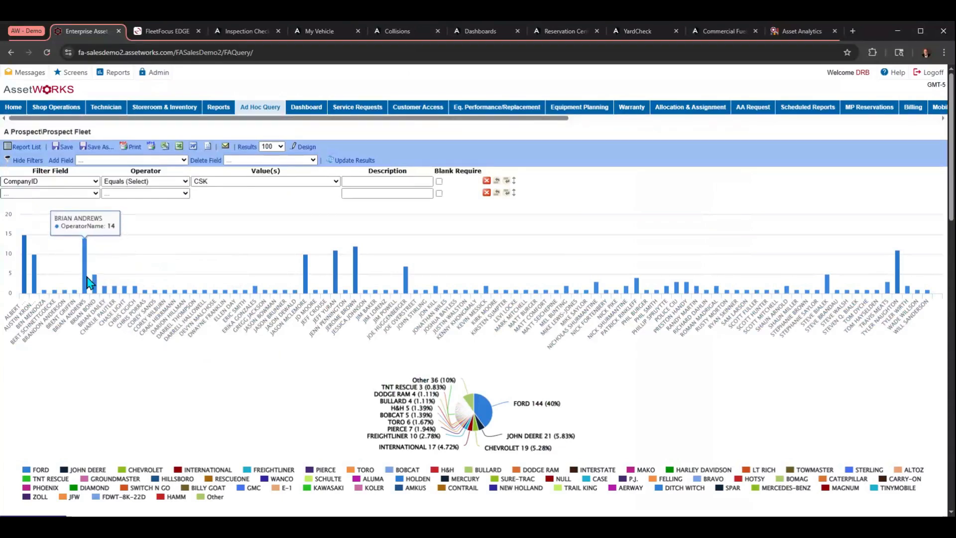
mouse_move(468, 429)
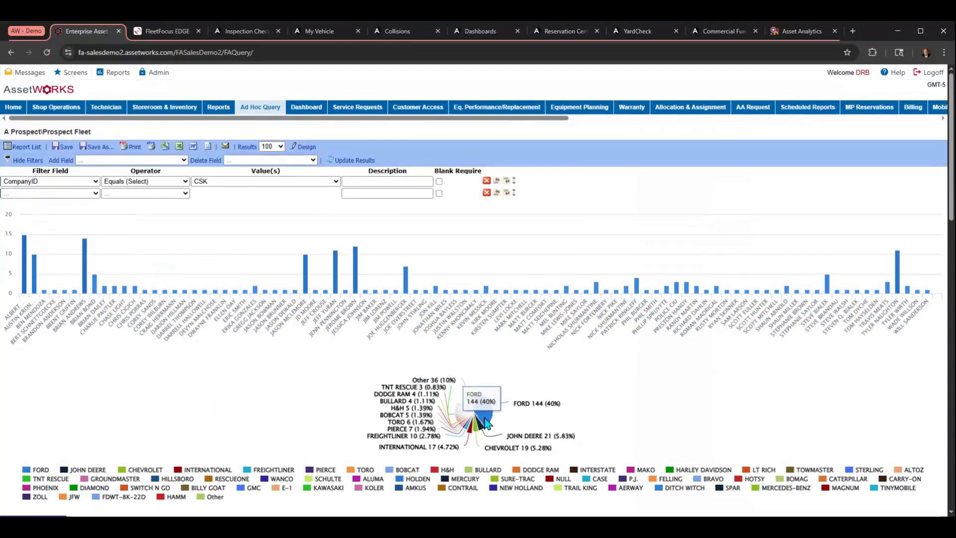
mouse_move(485, 411)
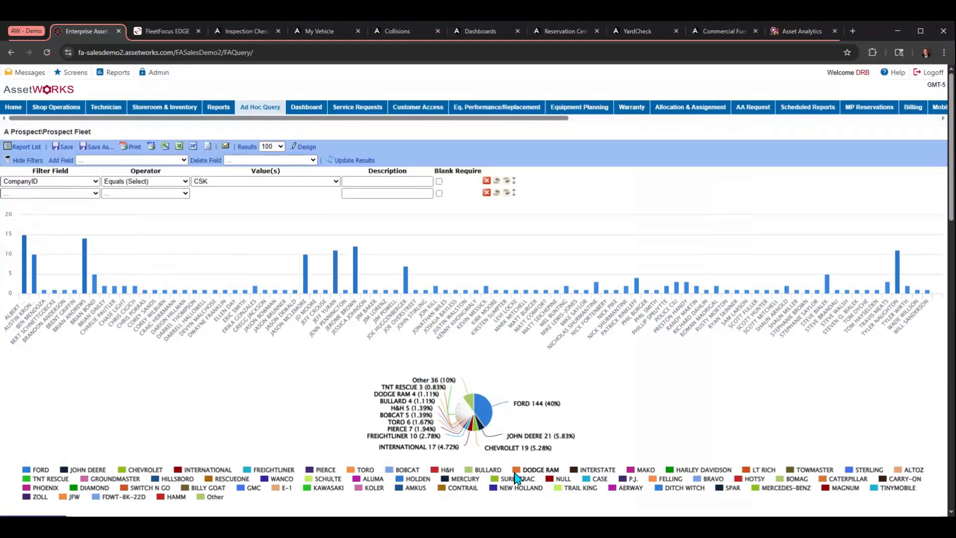
scroll(516, 476, "down", 6)
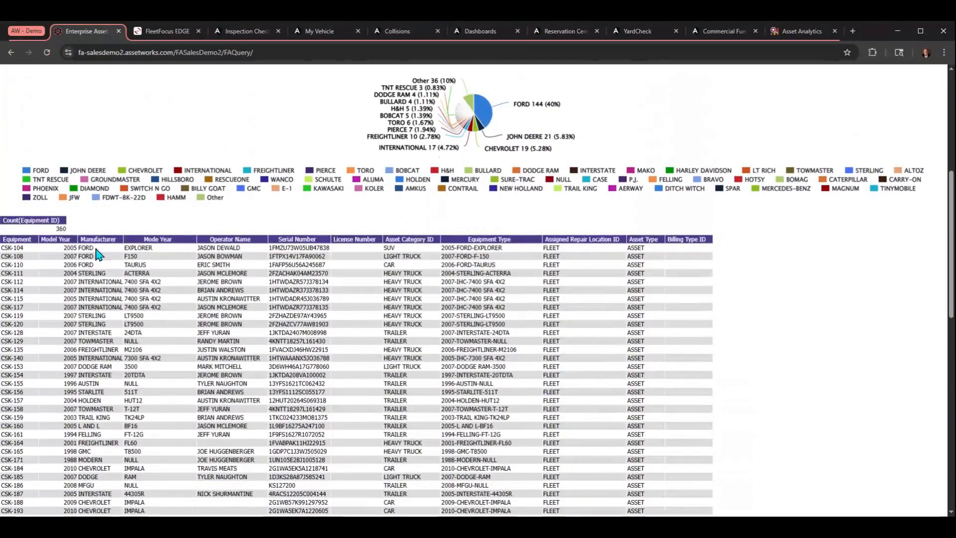
scroll(189, 318, "up", 4)
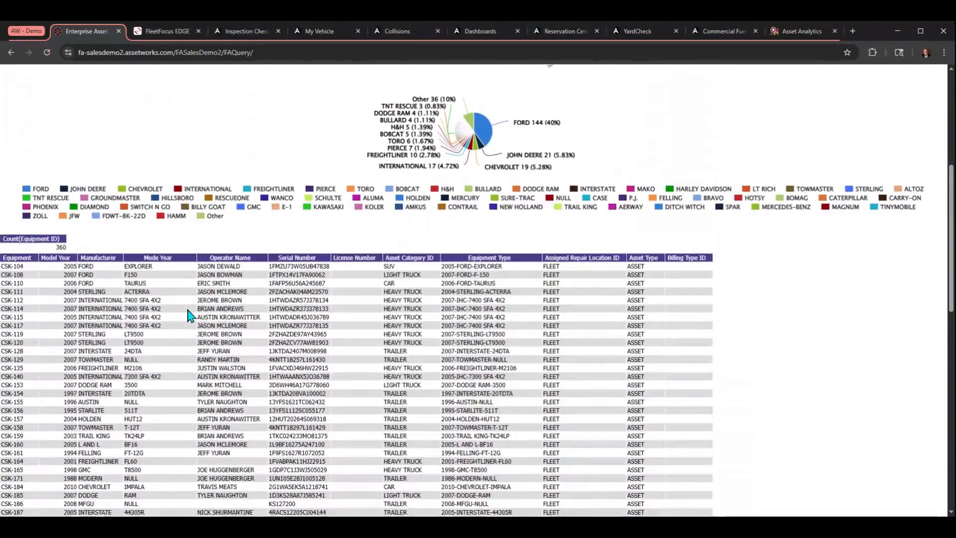
scroll(193, 333, "up", 2)
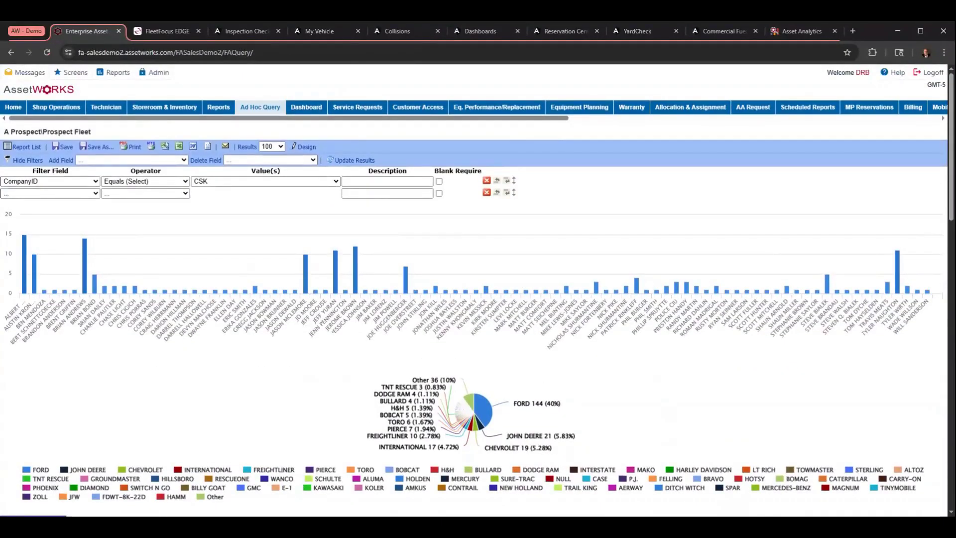
Return to the ad hoc query list, collapse all folders and show the reports in the KPI folder.
left_click(259, 111)
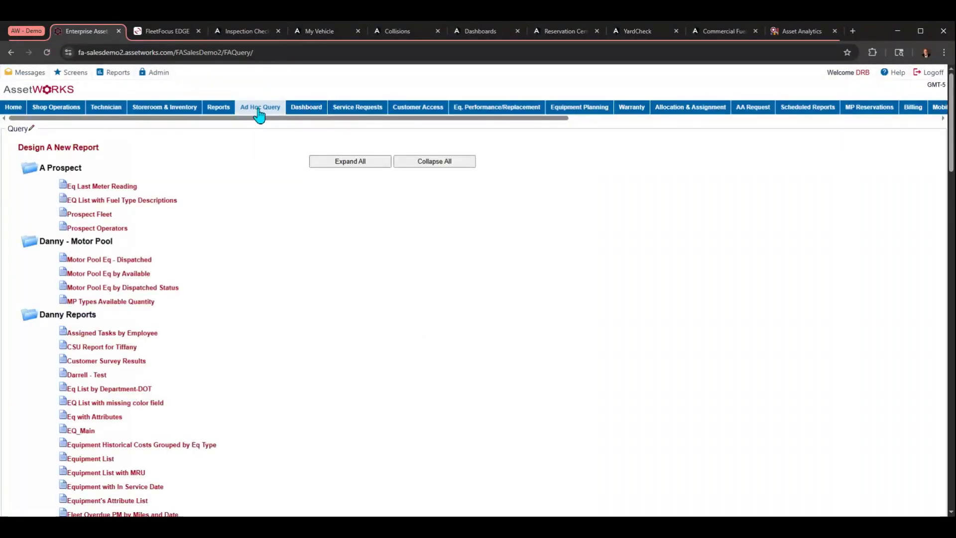
left_click(404, 163)
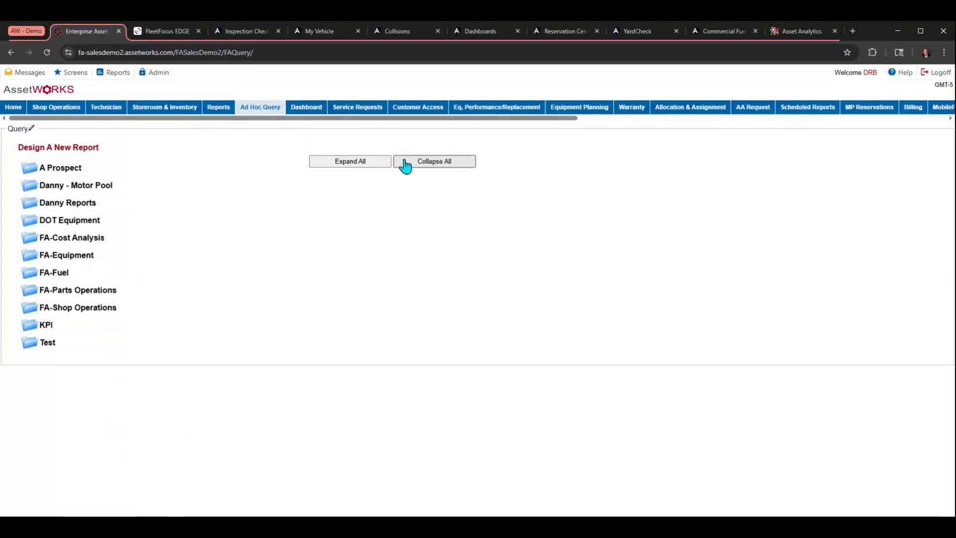
left_click(47, 328)
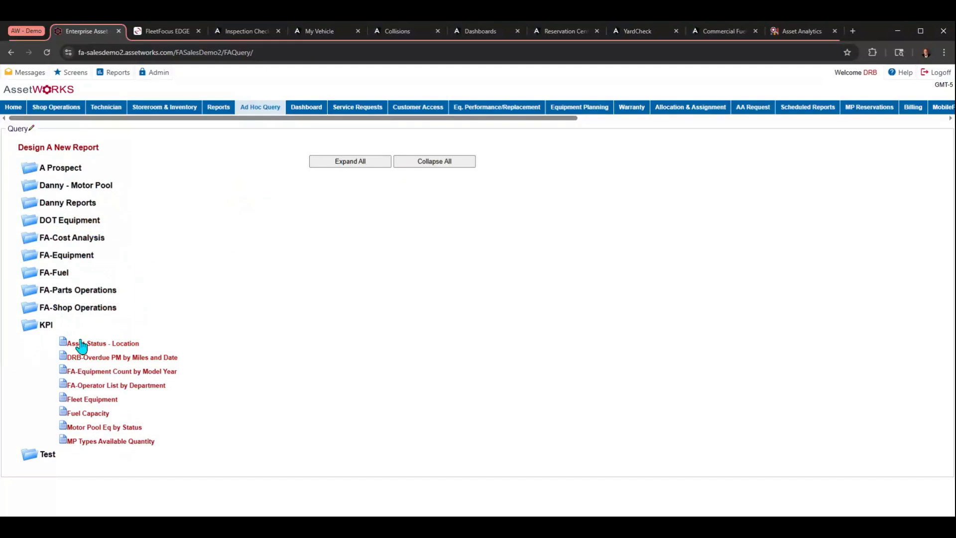
Open the Fuel Capacity report from the KPI folder and view the matching Fuel Capacities dashboard.
left_click(88, 414)
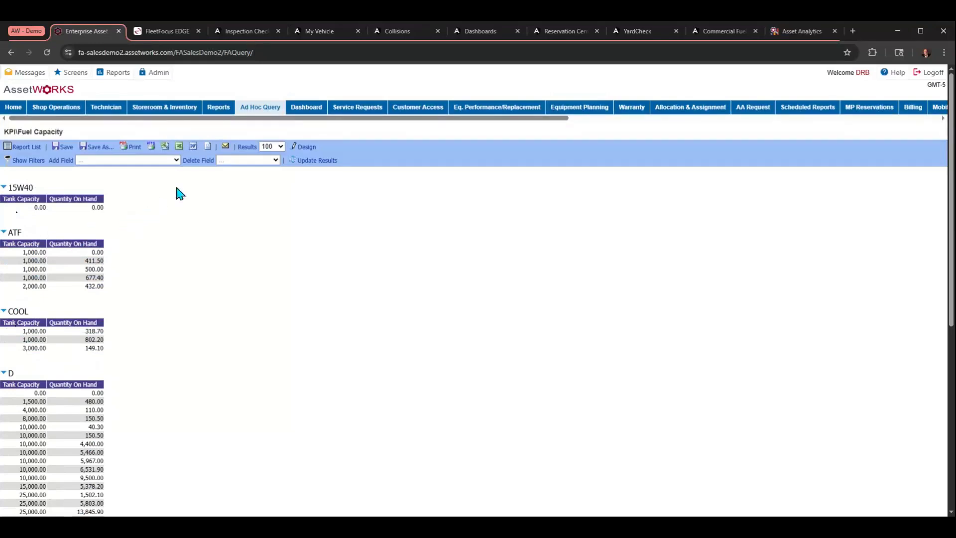
left_click(306, 110)
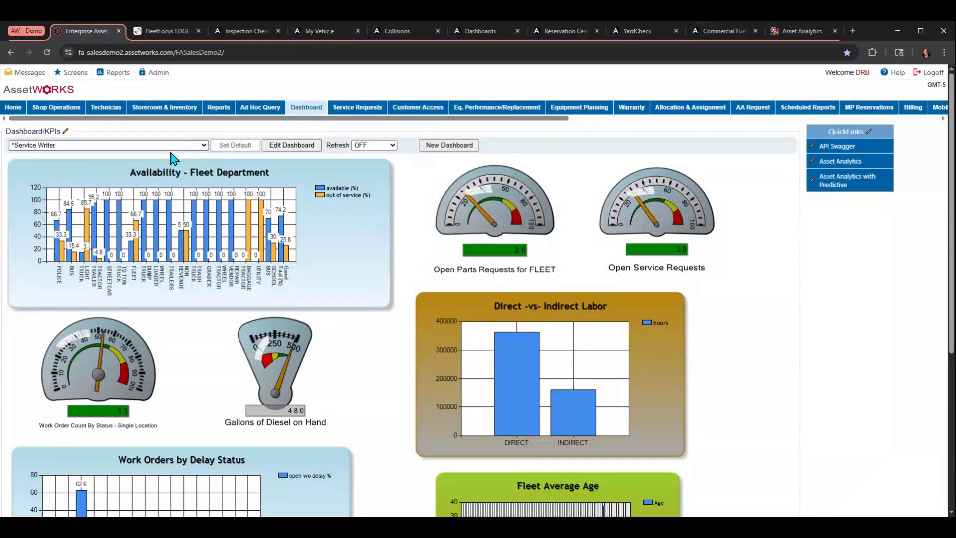
left_click(48, 236)
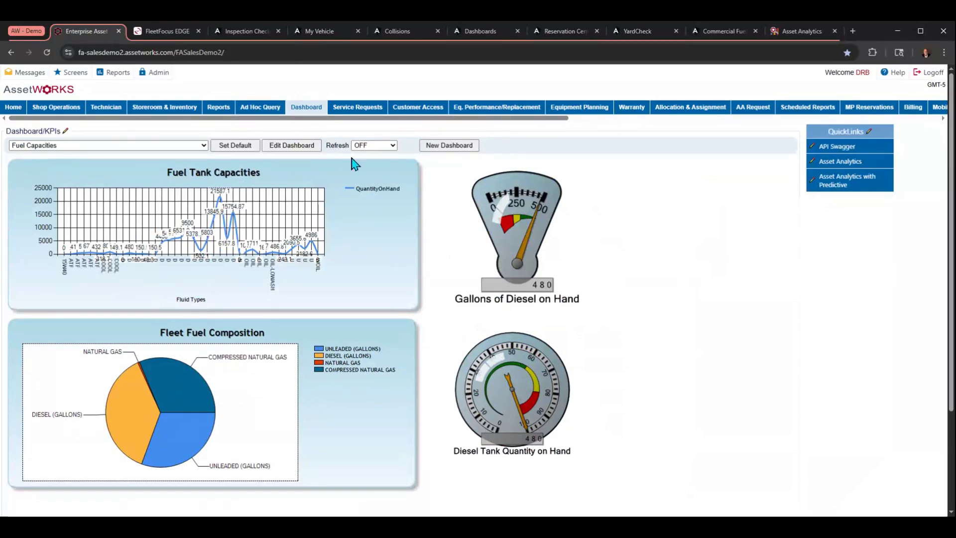
Switch to Asset Analytics, browse the Assets, Energy, Labor and Table Query dashboard categories, and return to the favorites.
left_click(57, 108)
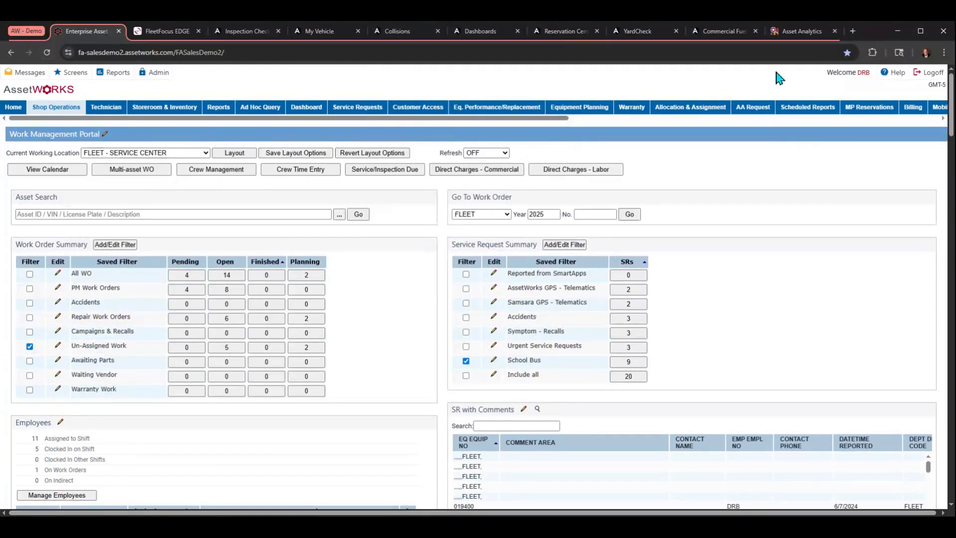
left_click(794, 33)
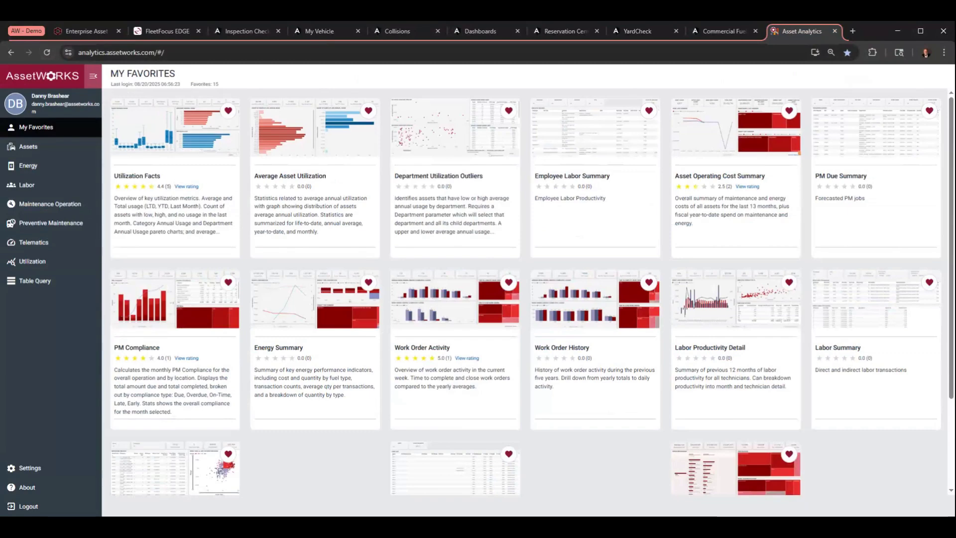
left_click(27, 148)
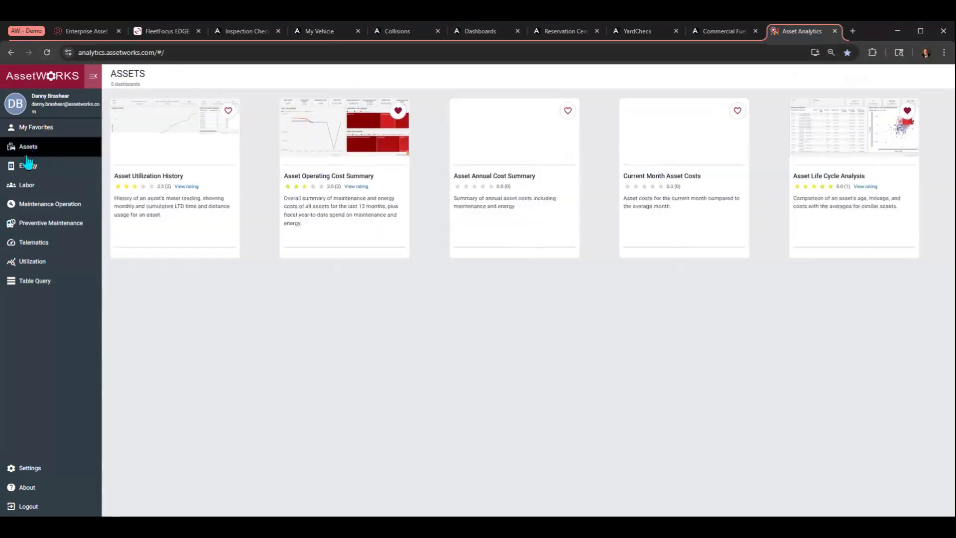
left_click(28, 167)
left_click(27, 187)
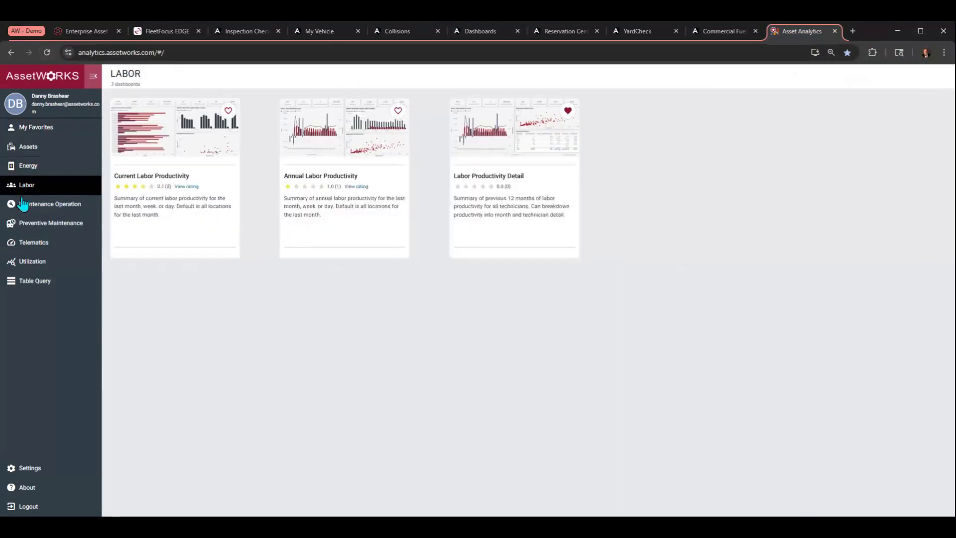
left_click(33, 130)
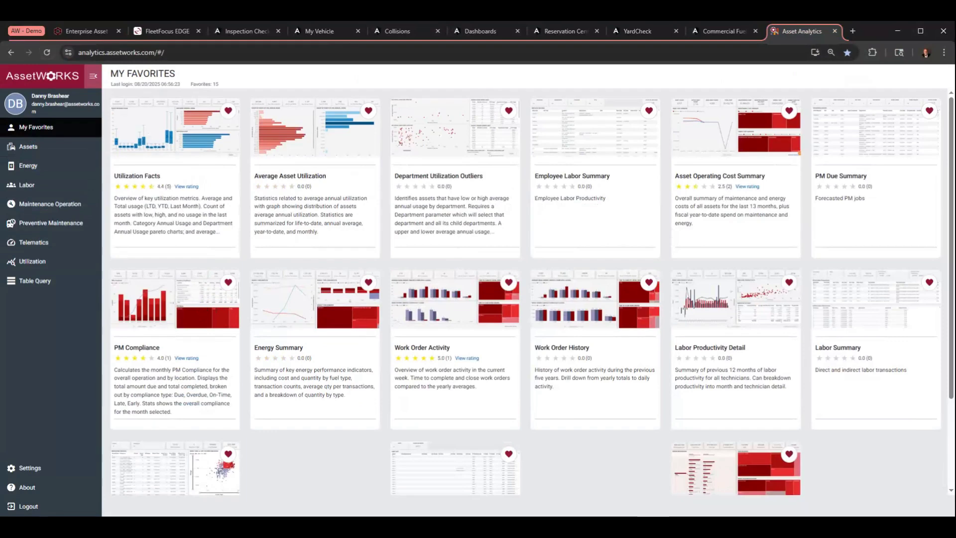
left_click(34, 283)
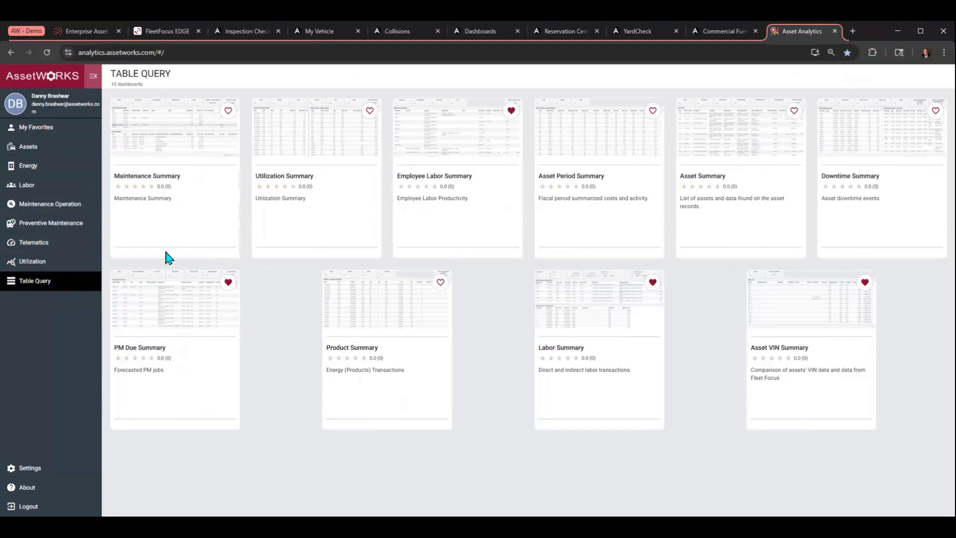
left_click(47, 128)
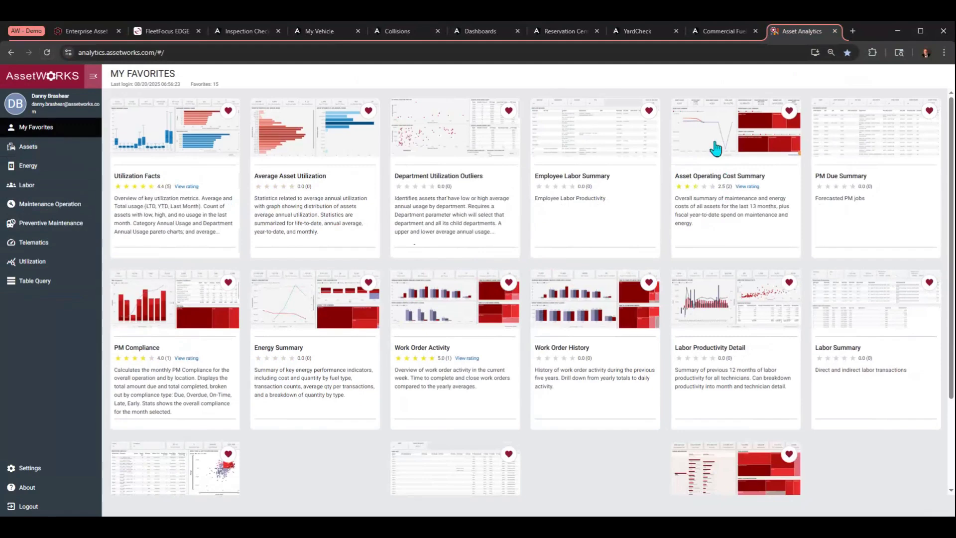
Open the System and Assembly Repair Overview, filter it to the Chassis system group and examine the repair breakdown by system.
left_click(720, 477)
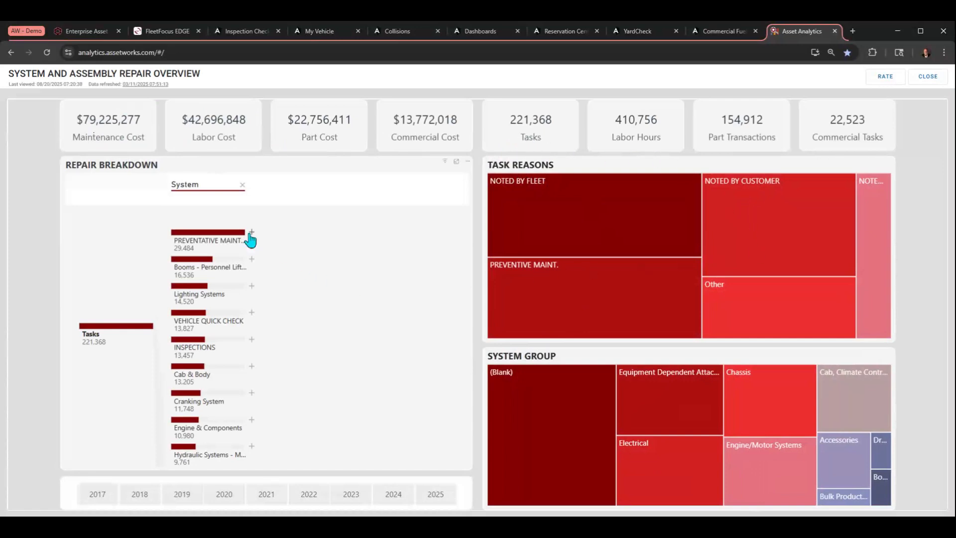
mouse_move(194, 327)
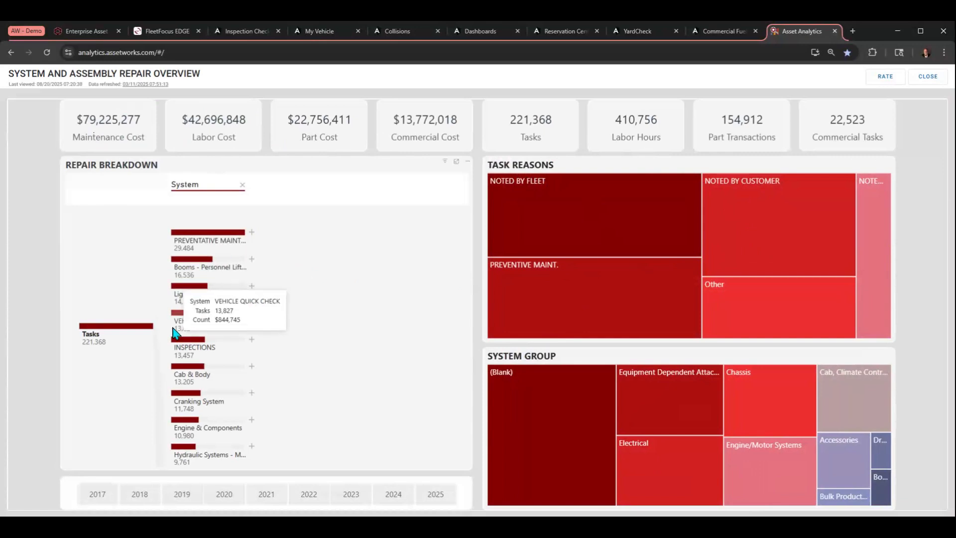
mouse_move(110, 352)
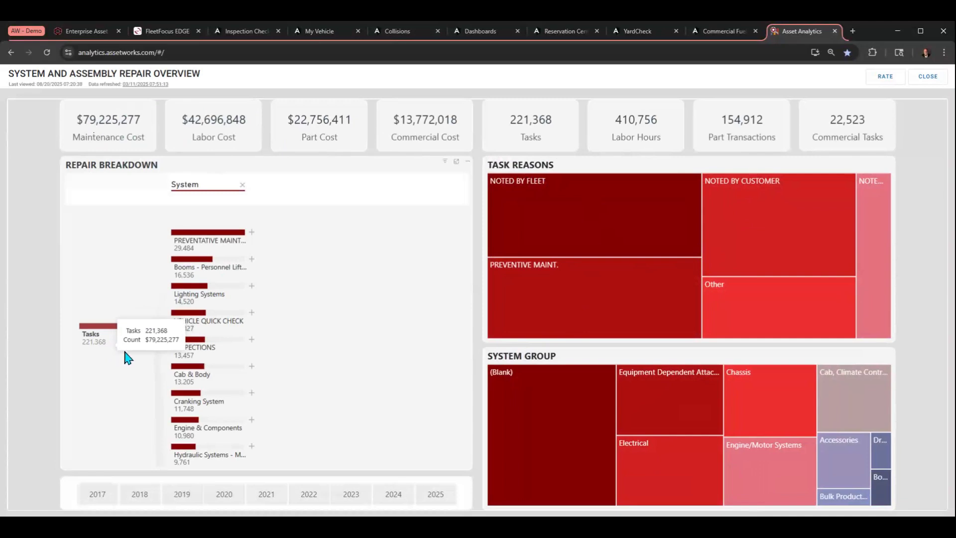
left_click(748, 378)
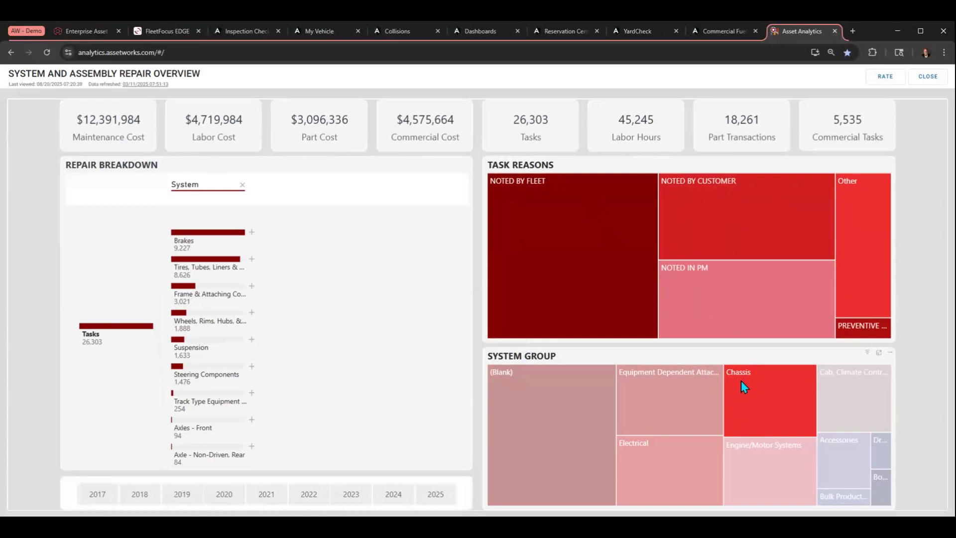
mouse_move(740, 380)
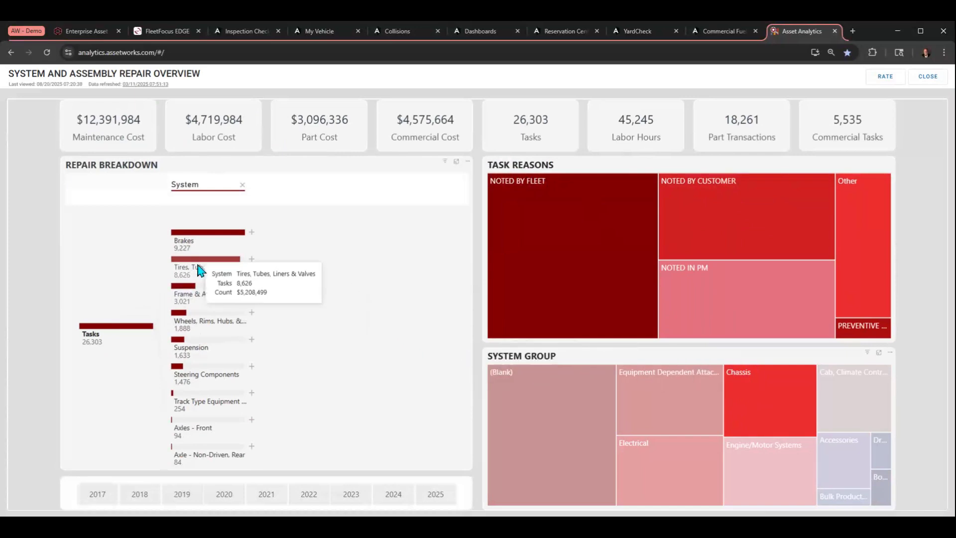
mouse_move(187, 249)
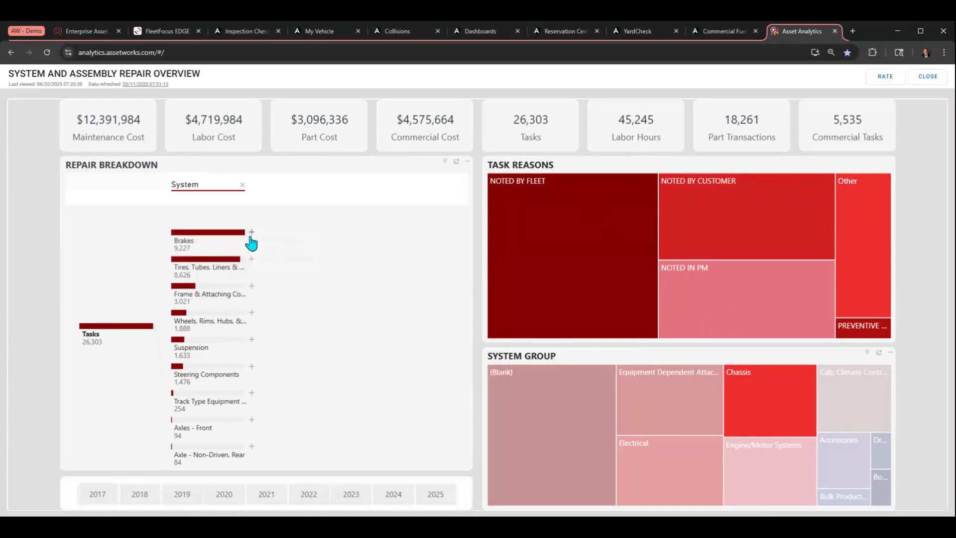
Drill the repair breakdown down from Brakes by assembly to Brakes & Rotors and by work accomplished to REPLACE NEW.
left_click(248, 238)
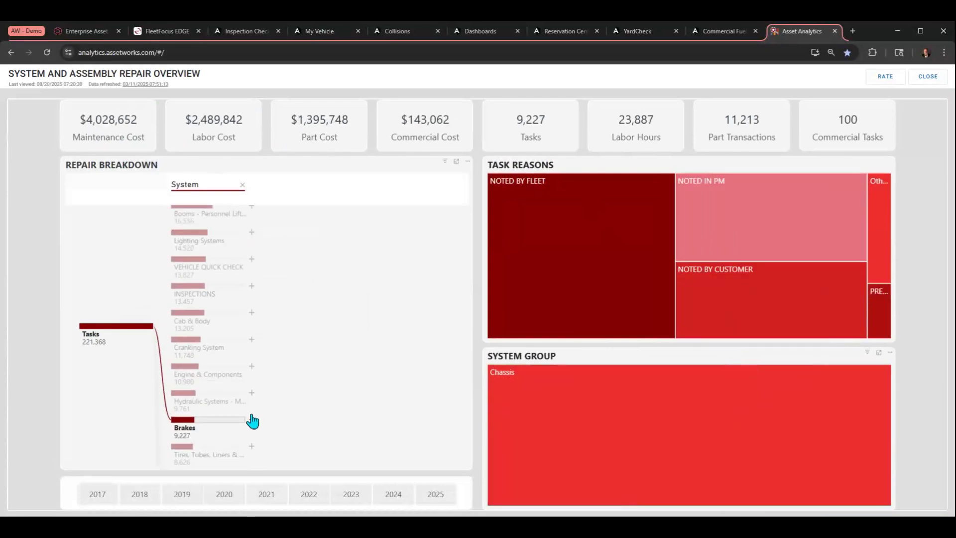
left_click(252, 419)
left_click(270, 423)
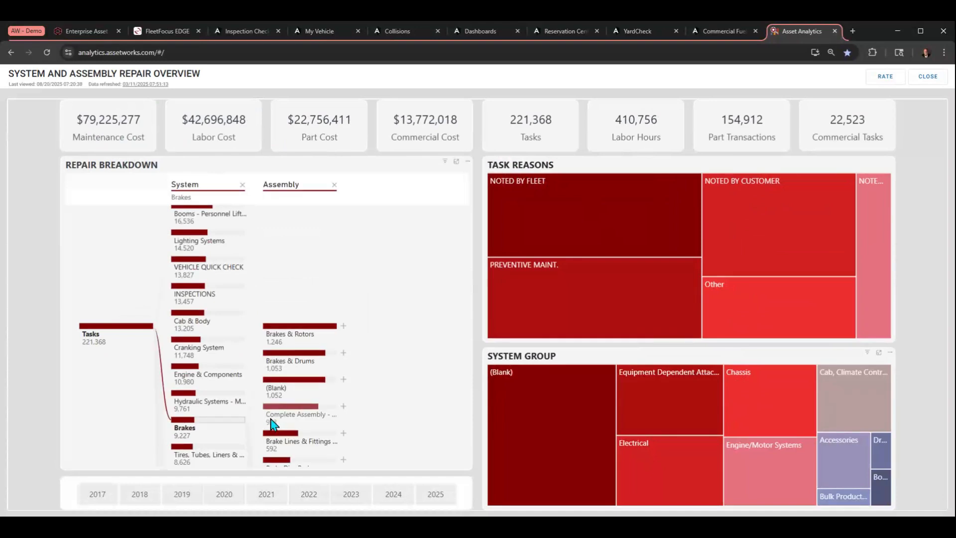
left_click(300, 338)
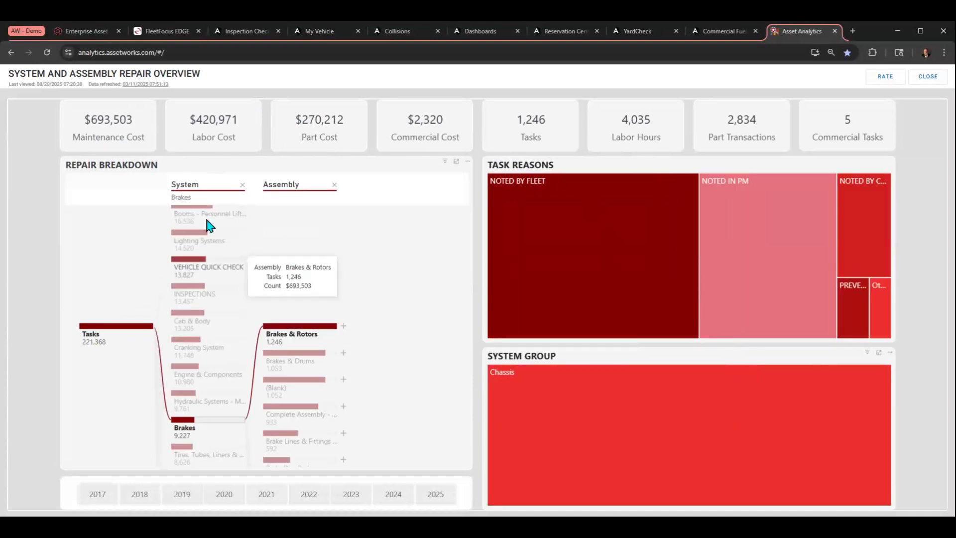
left_click(343, 326)
left_click(365, 330)
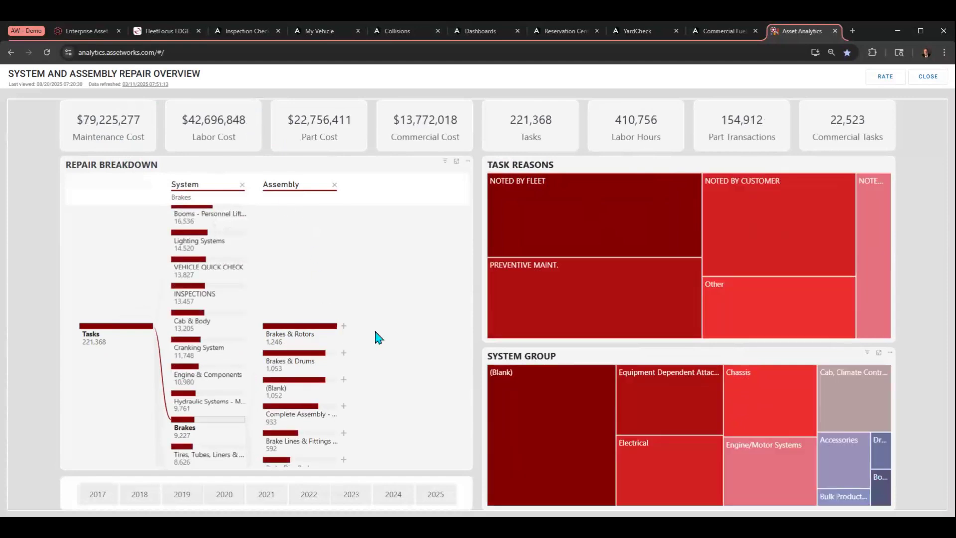
left_click(382, 339)
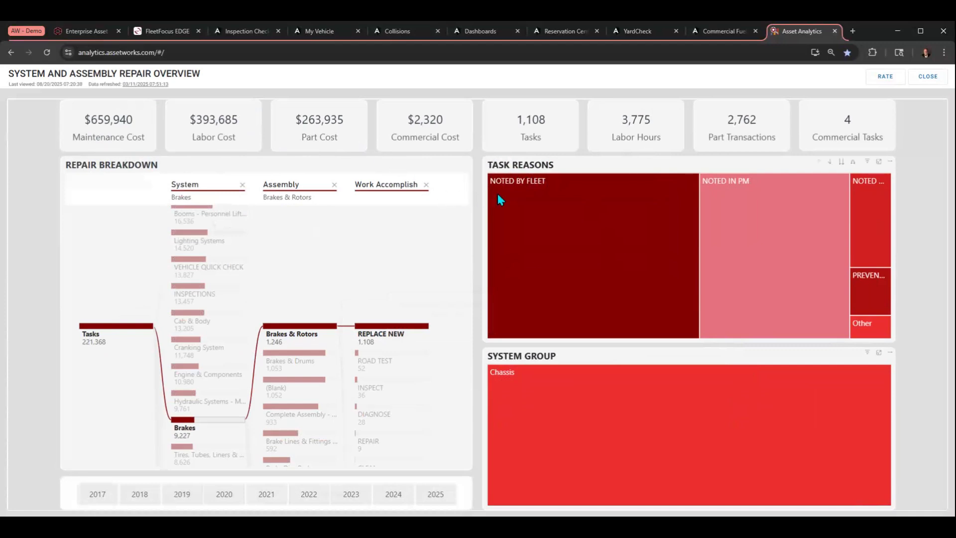
Examine the task reasons for the brake and rotor replacements, and filter the overview by 2024, 2023 and 2022 in turn.
mouse_move(527, 186)
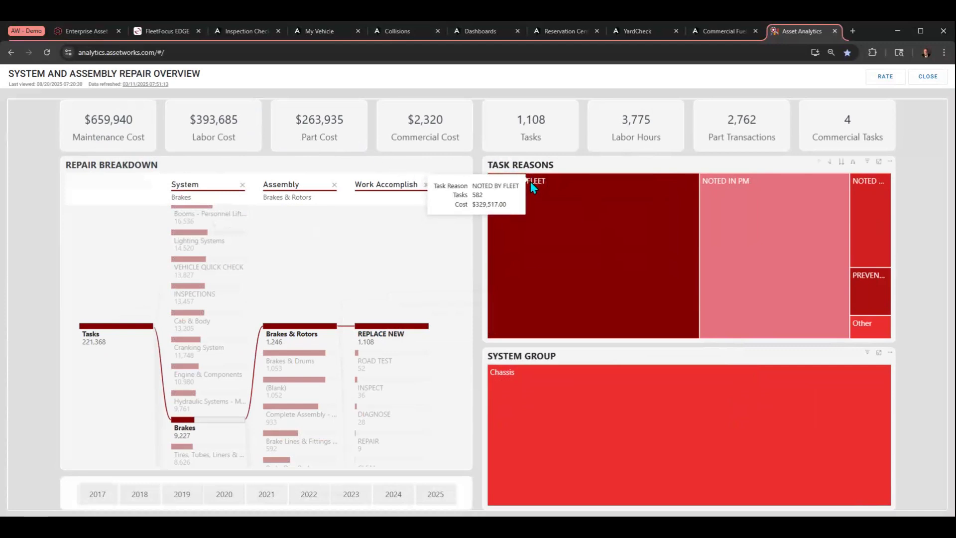
mouse_move(749, 188)
mouse_move(871, 183)
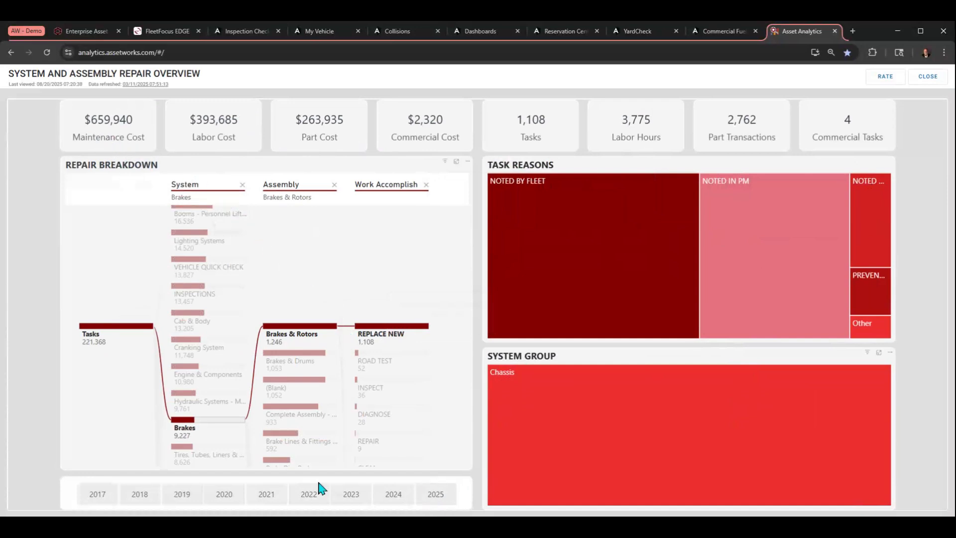
left_click(392, 503)
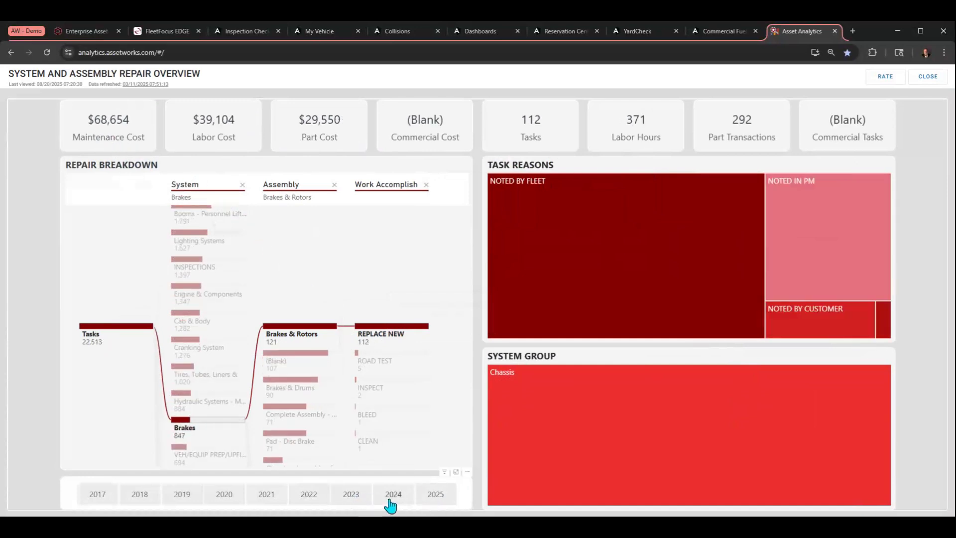
left_click(352, 506)
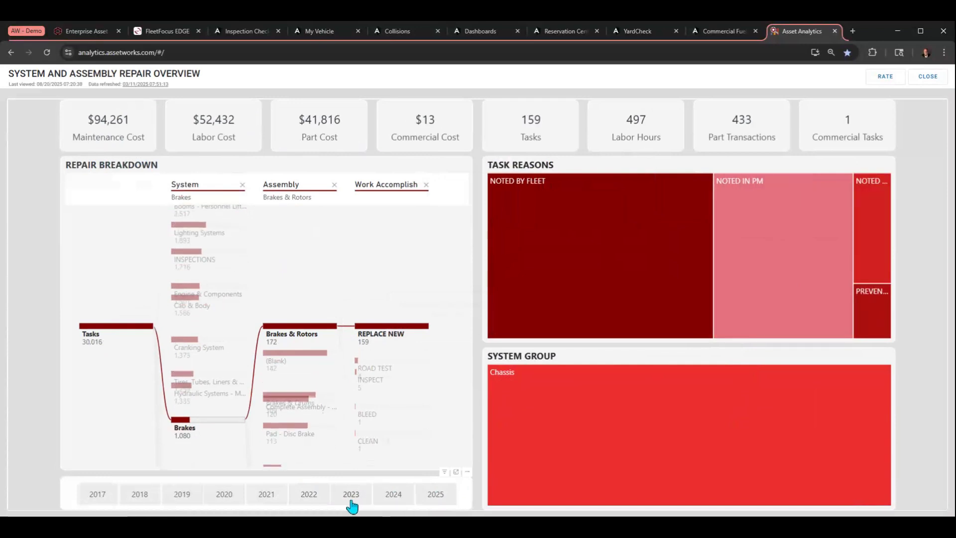
left_click(311, 501)
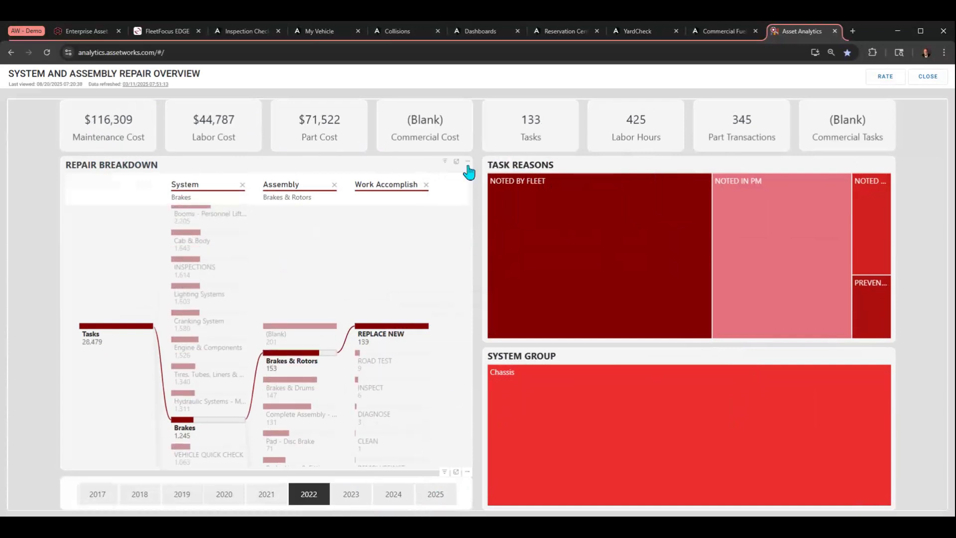
Show the repair breakdown as a table, review its tasks and costs, and close the repair overview.
left_click(467, 162)
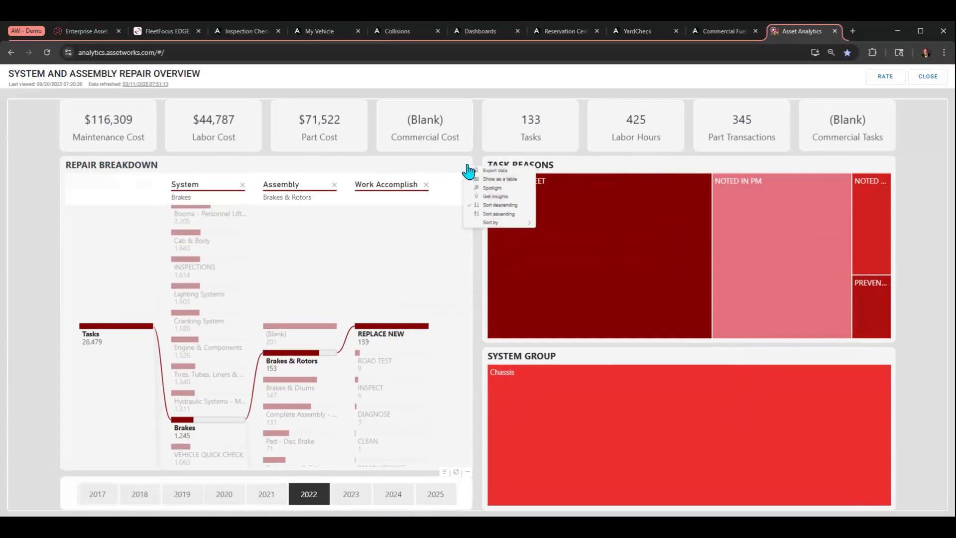
left_click(501, 180)
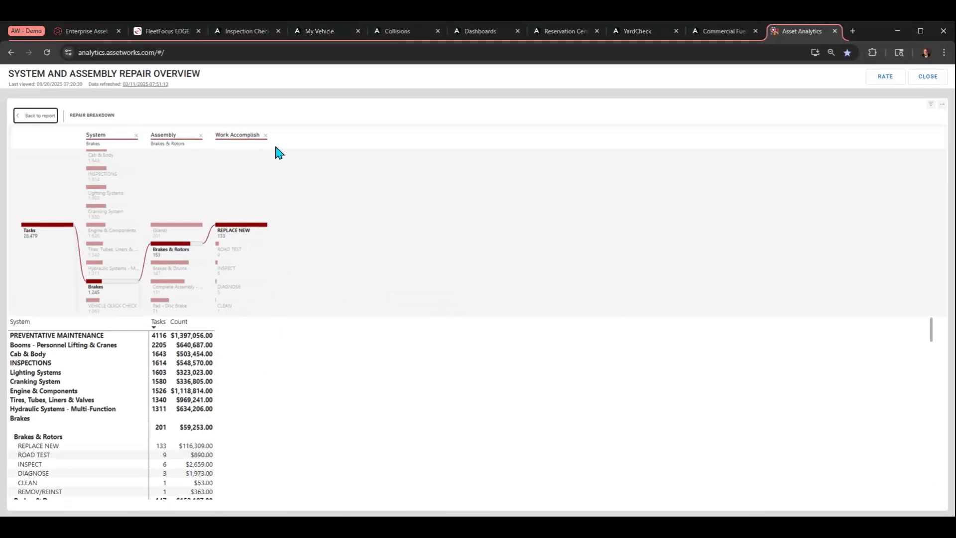
left_click(929, 79)
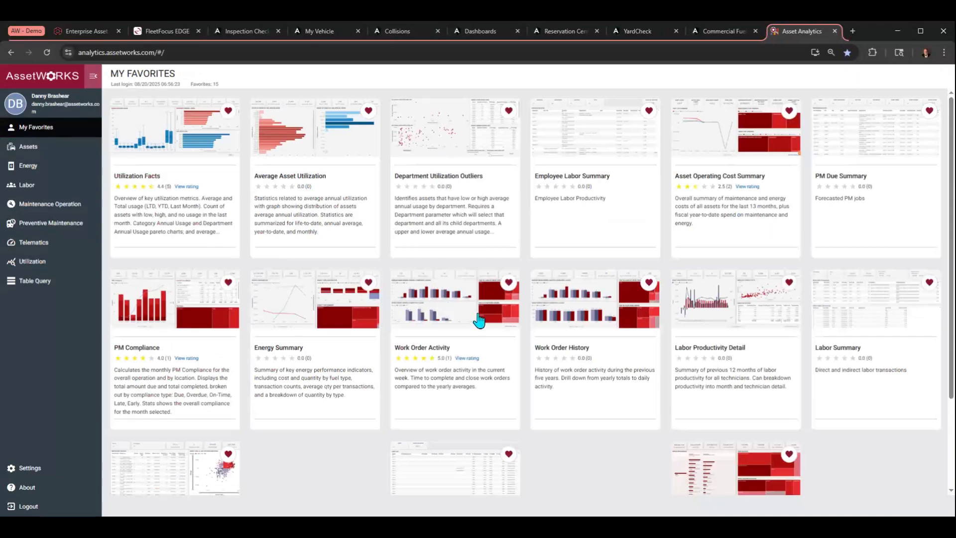
Open the Department Utilization Outliers dashboard, examine the assets over and under the usage limits, and close it.
left_click(431, 147)
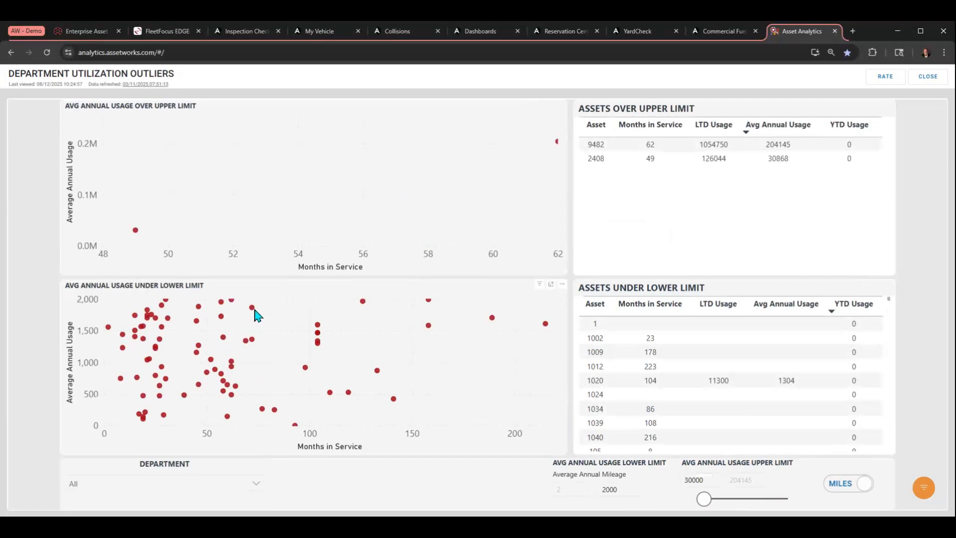
mouse_move(253, 309)
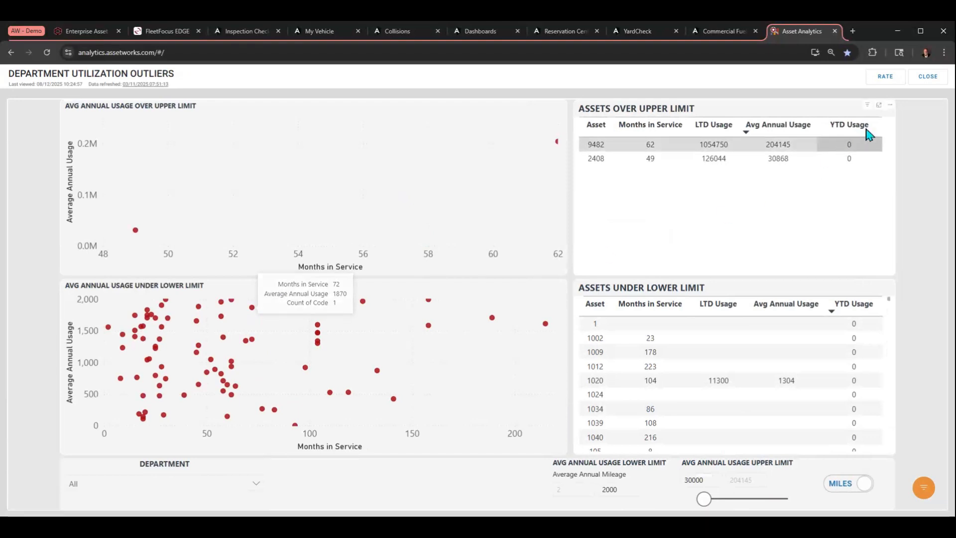
left_click(924, 78)
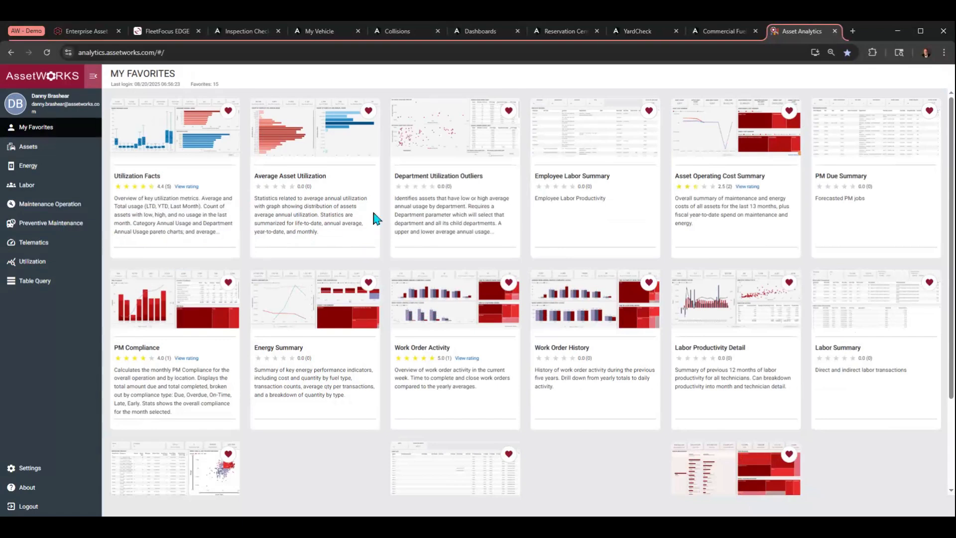
Switch back to the Enterprise Asset site and view the LIGHT VEHICLE run in the asset performance analysis.
left_click(78, 31)
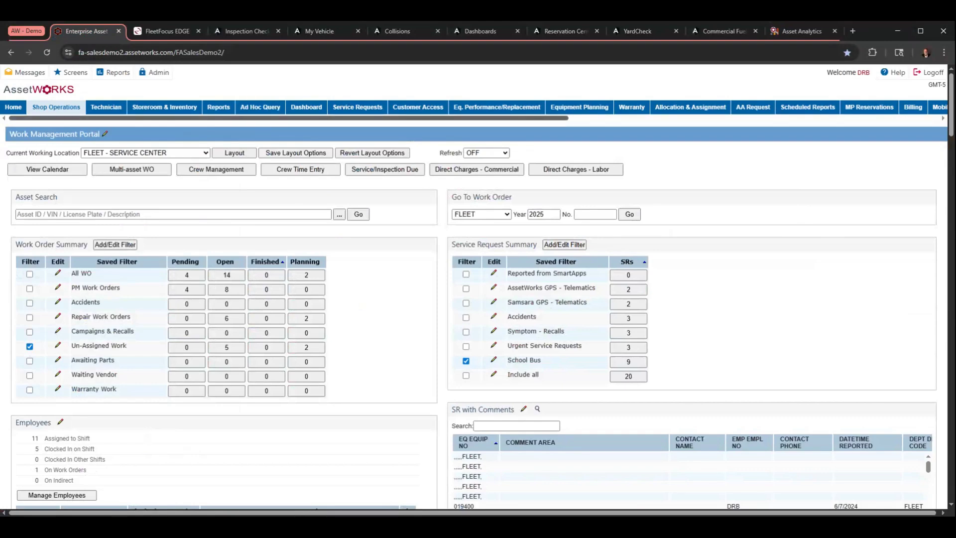
left_click(476, 112)
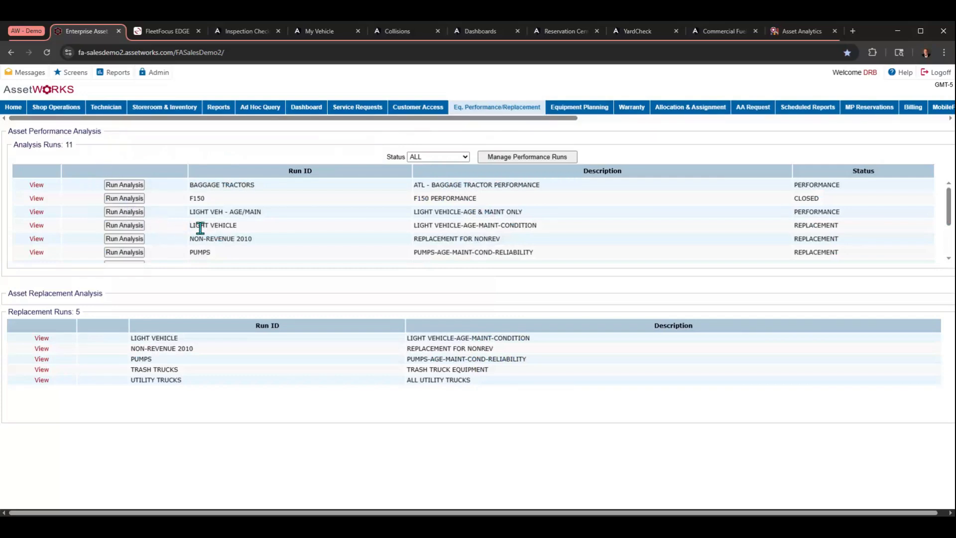
left_click(34, 228)
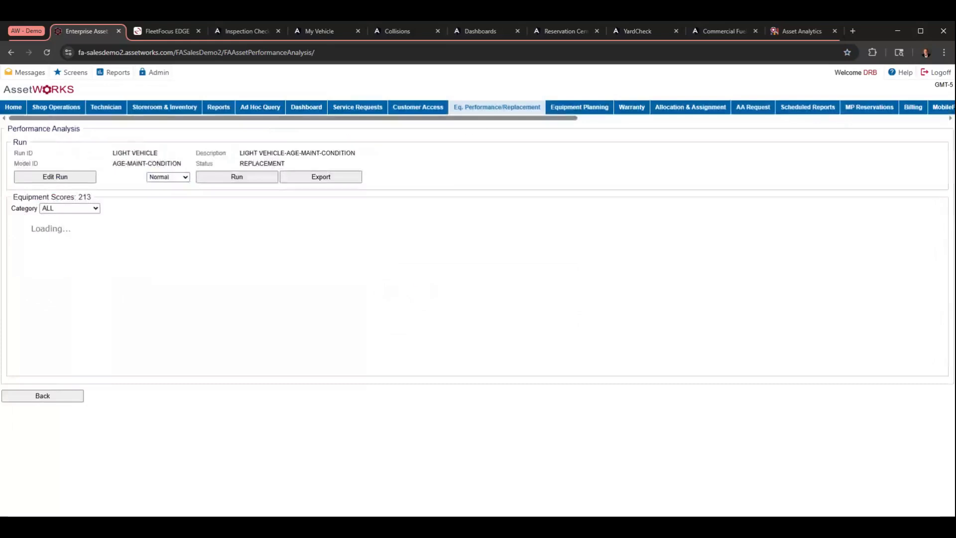
Sort the LIGHT VEHICLE equipment scores by total, highest first, and review the totals and averages of equipment 14121.
left_click(42, 233)
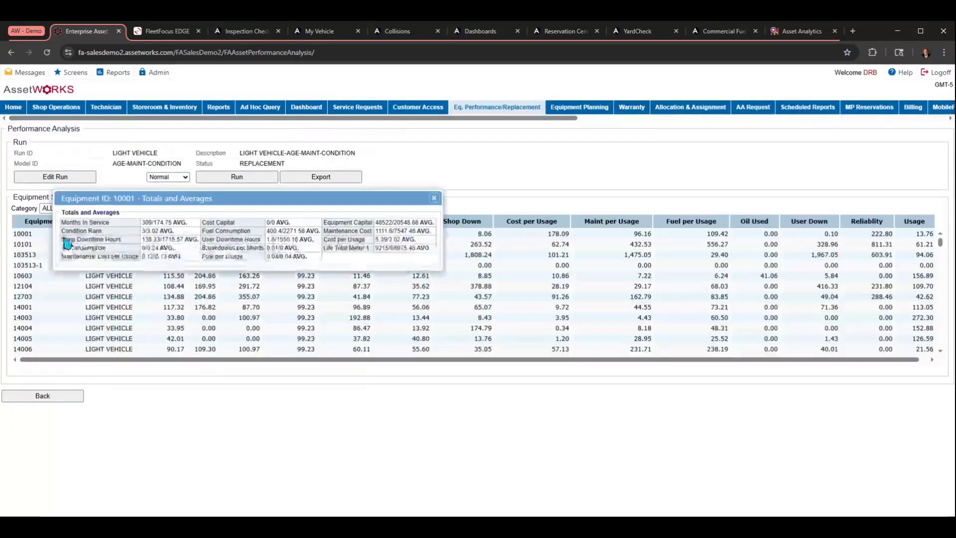
left_click(434, 199)
left_click(178, 221)
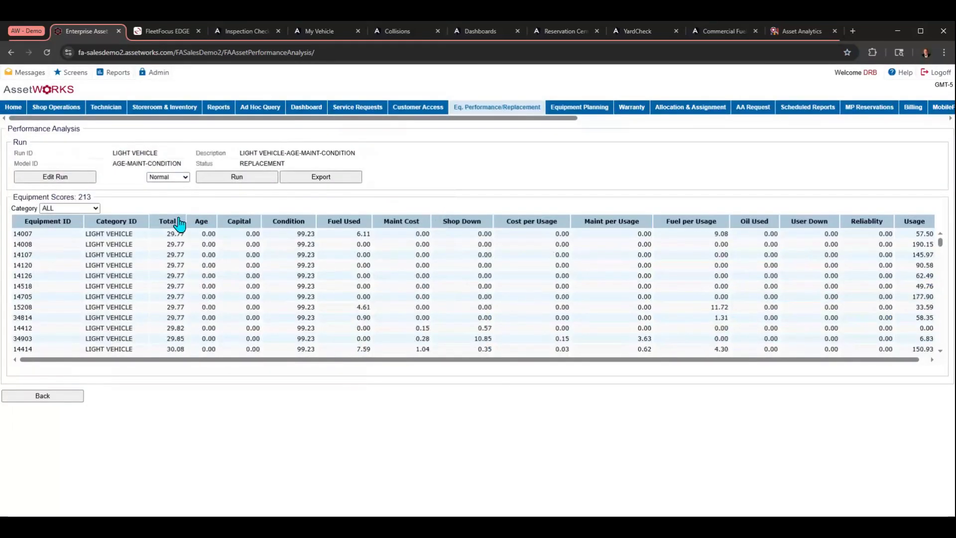
left_click(179, 223)
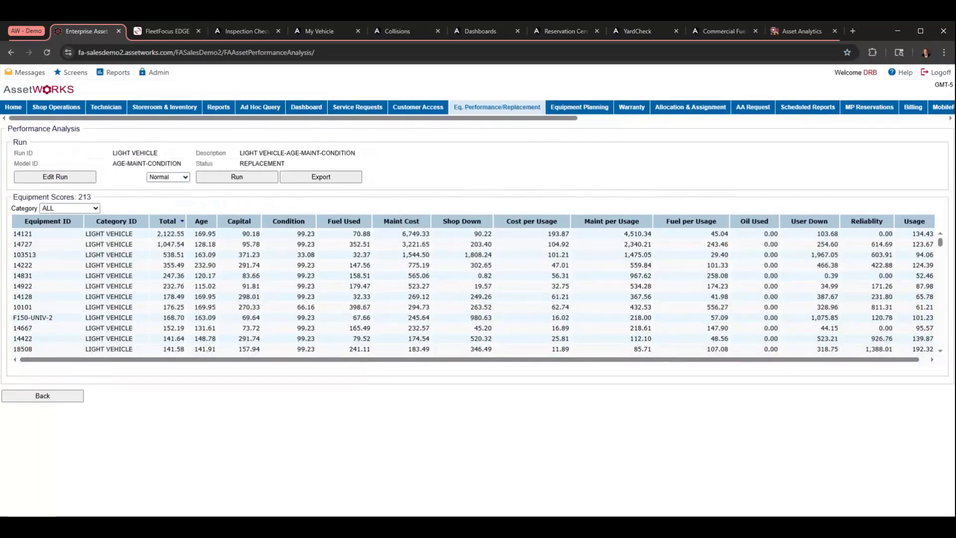
left_click(171, 233)
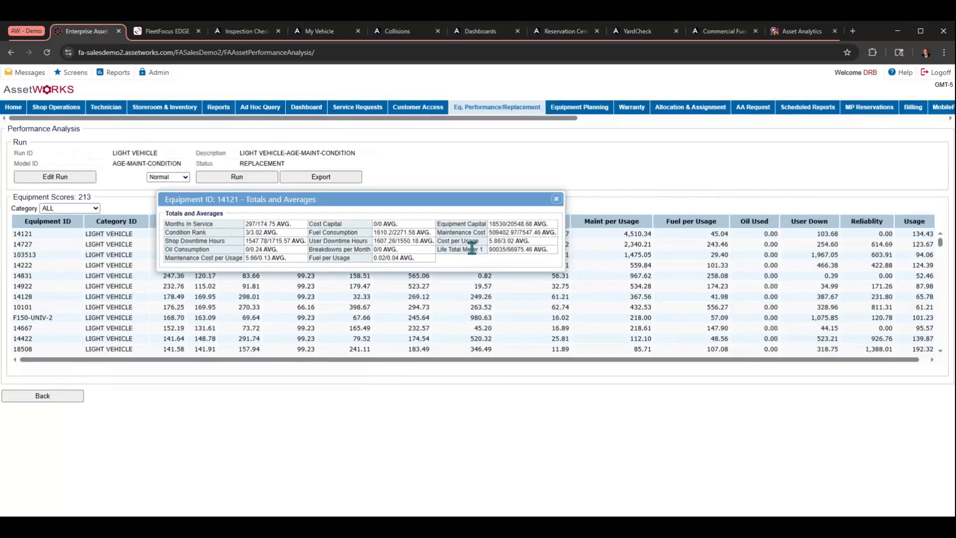
left_click(556, 199)
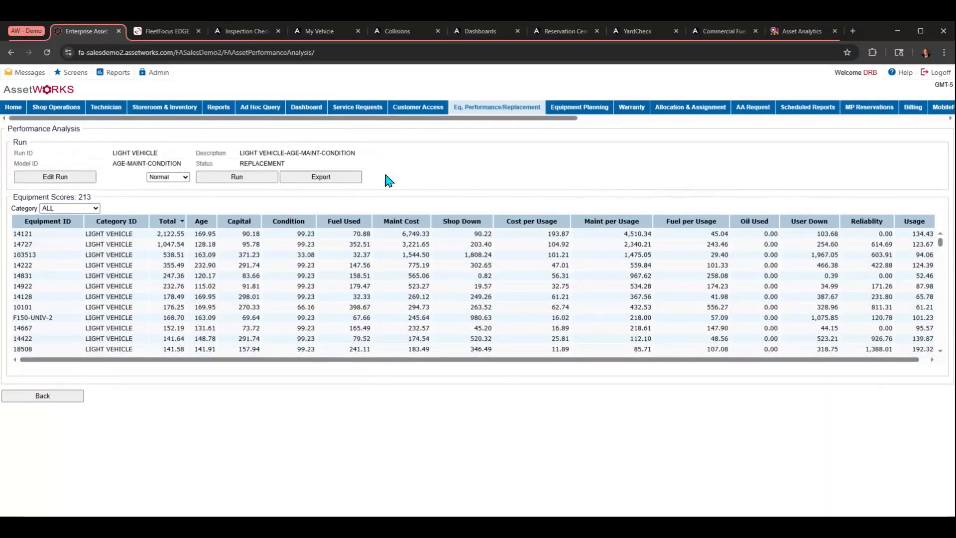
View the LIGHT VEH - AGE/MAIN performance run and sort its equipment scores by total, highest first.
left_click(482, 115)
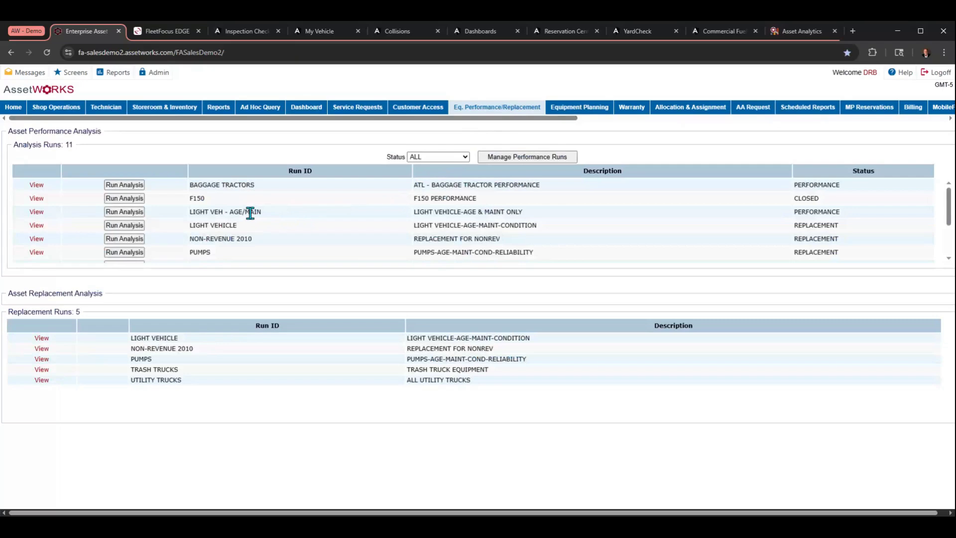
left_click_drag(230, 212, 257, 212)
left_click(37, 213)
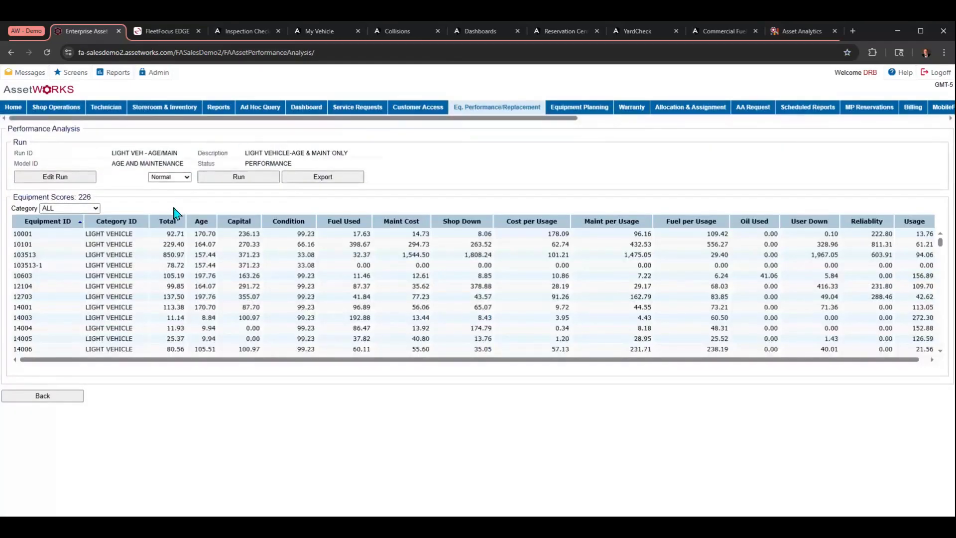
left_click(170, 222)
left_click(169, 223)
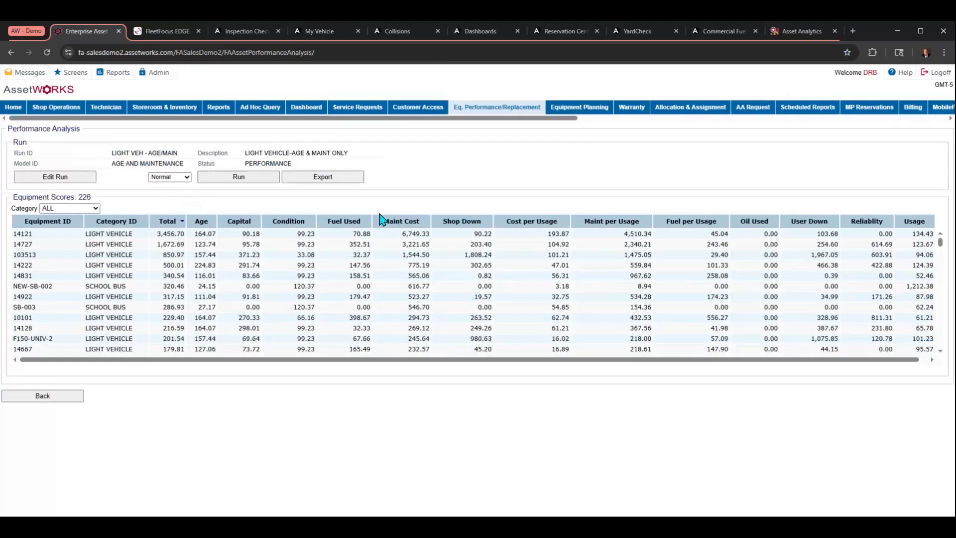
Examine the score weighting percentages and categories of the run's AGE AND MAINTENANCE model, and return to the list of analysis runs.
left_click(66, 179)
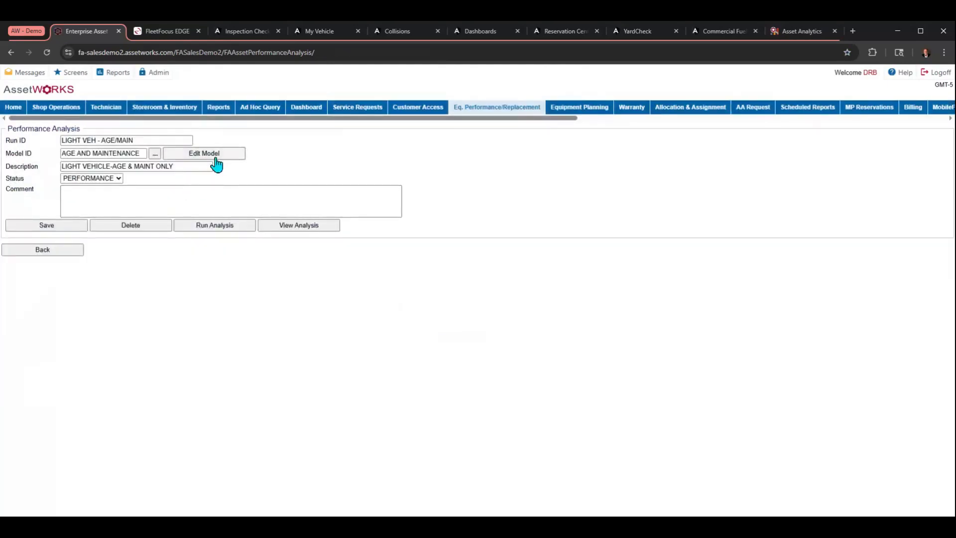
left_click(215, 159)
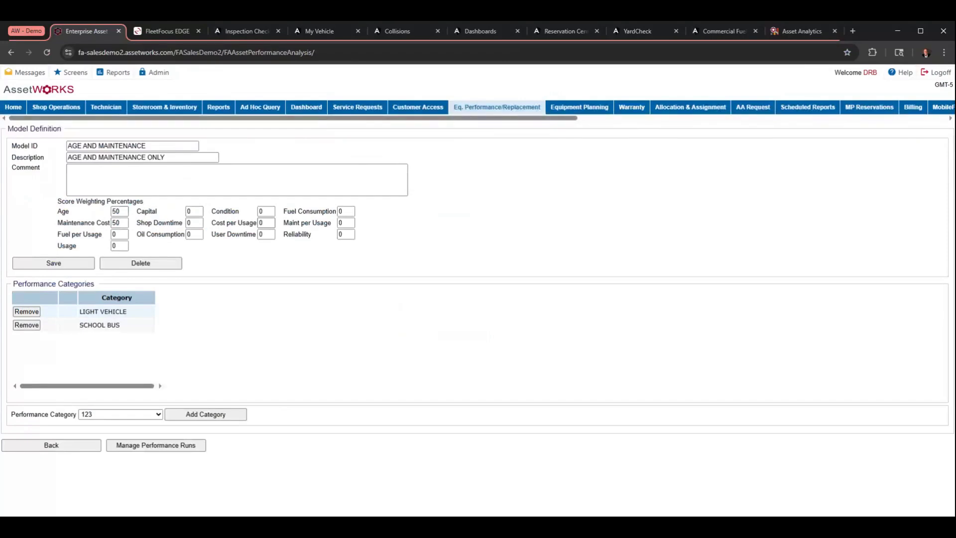
left_click(479, 109)
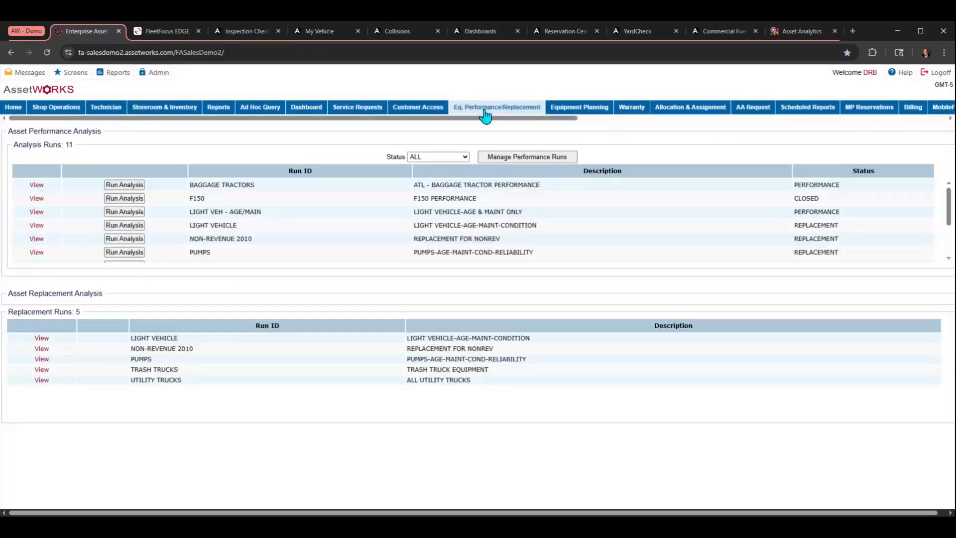
left_click_drag(792, 225, 838, 227)
left_click(488, 108)
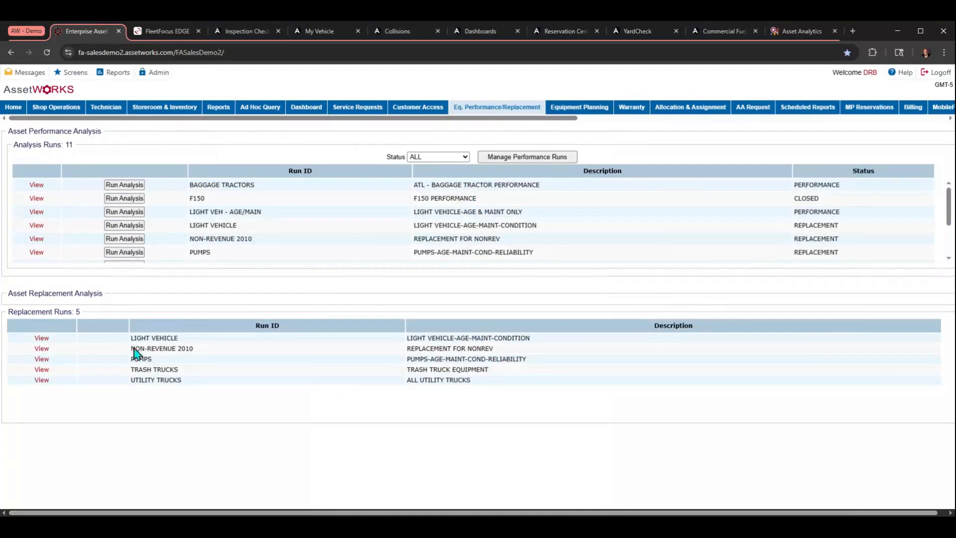
Open the LIGHT VEHICLE replacement run, select equipment 14121 and 14727, and review the scores and averages of 14121.
left_click(43, 338)
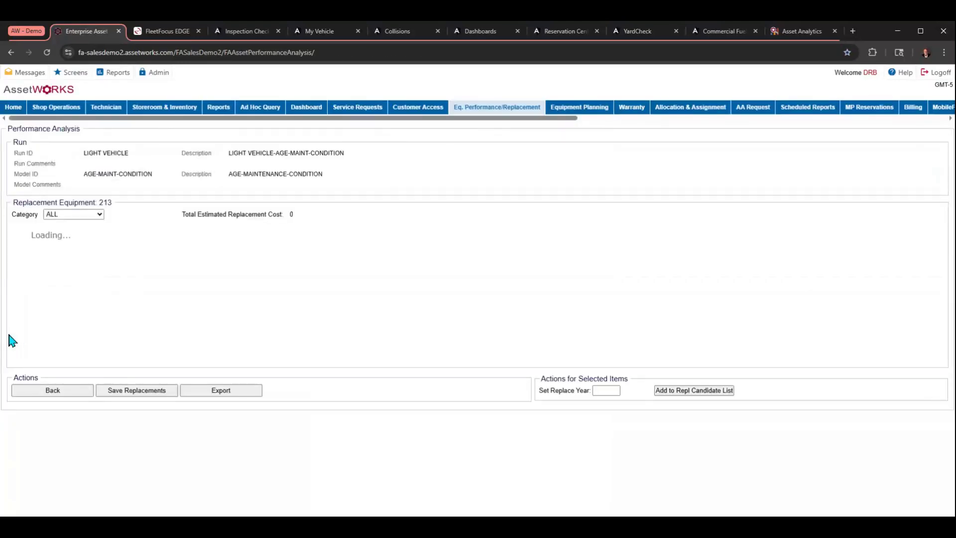
left_click(24, 244)
left_click(24, 256)
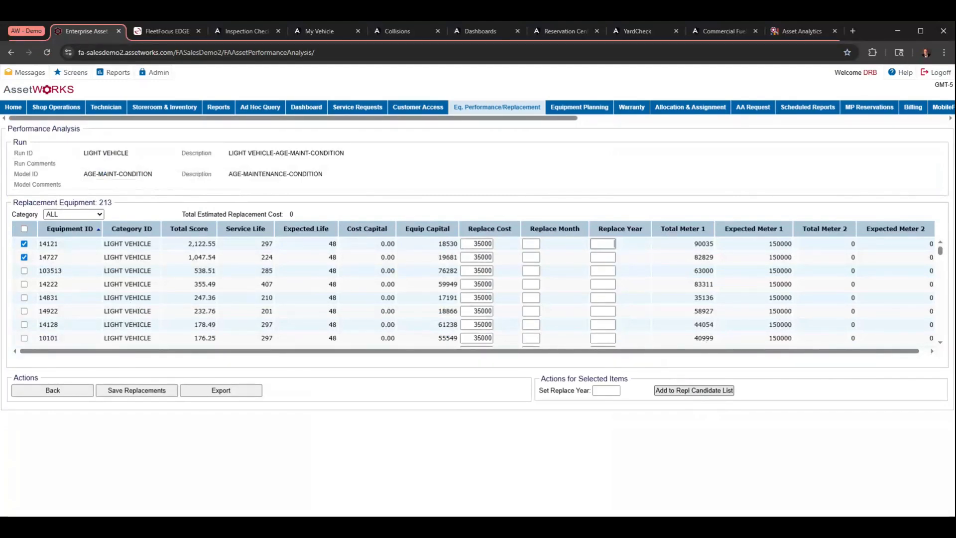
left_click(44, 244)
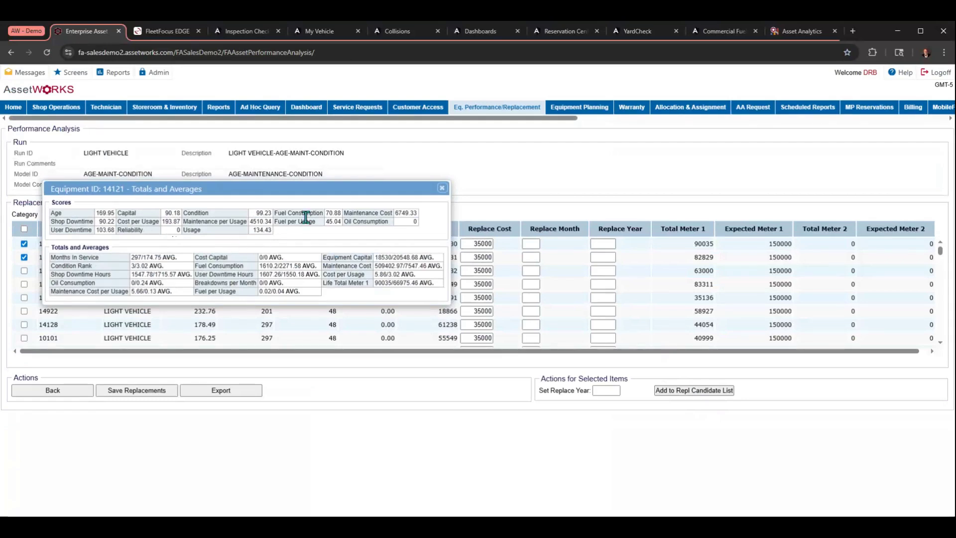
left_click(441, 187)
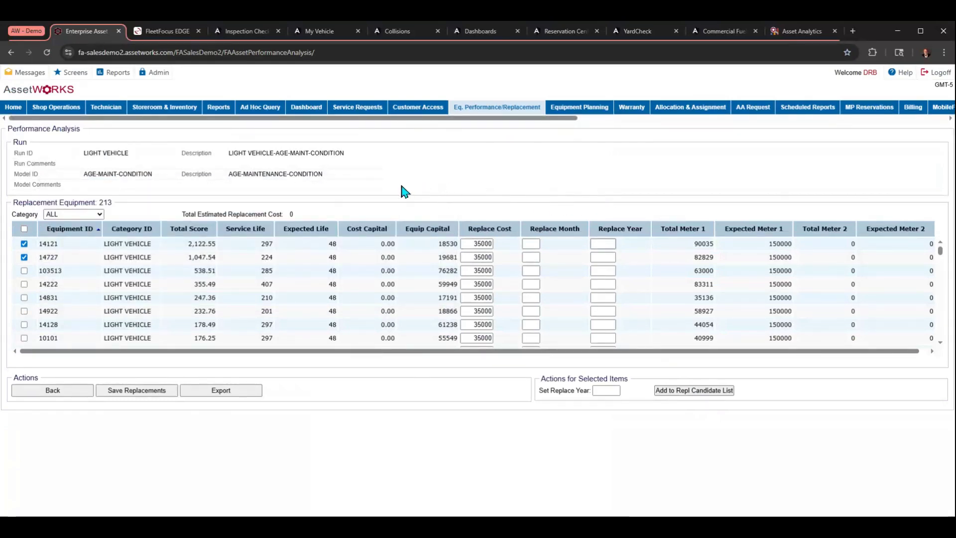
View the TRASH TRUCKS performance analysis run and sort its equipment scores by total, highest first.
left_click(490, 108)
scroll(306, 238, "down", 3)
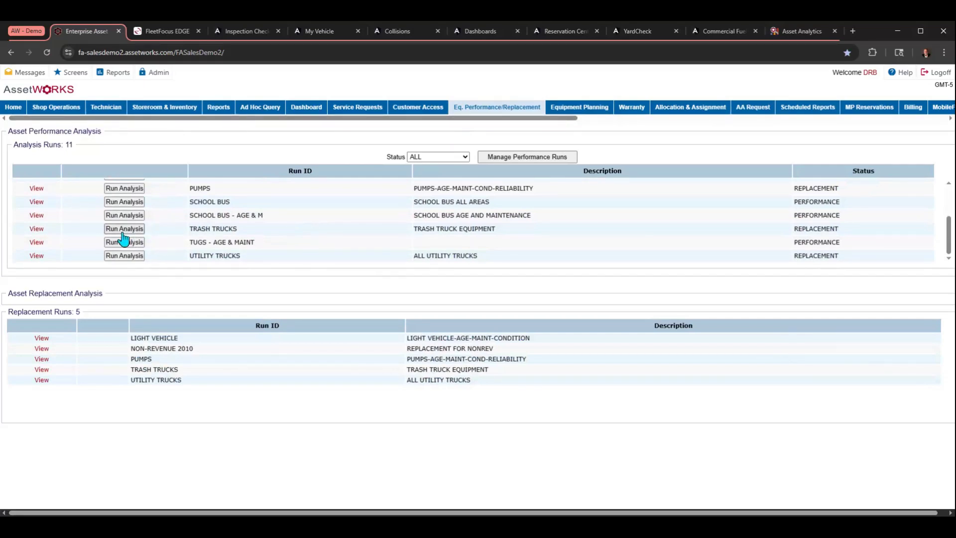
left_click(35, 232)
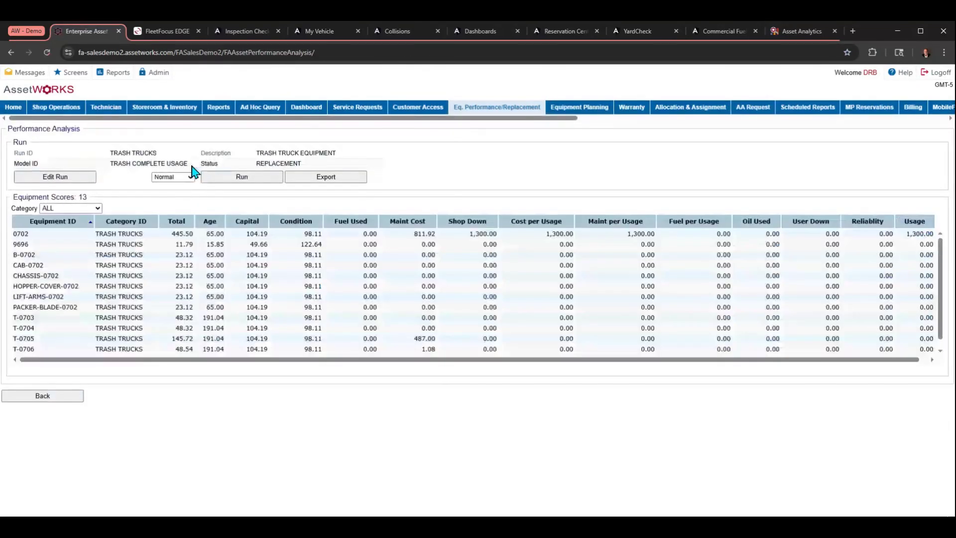
left_click(178, 223)
left_click(178, 224)
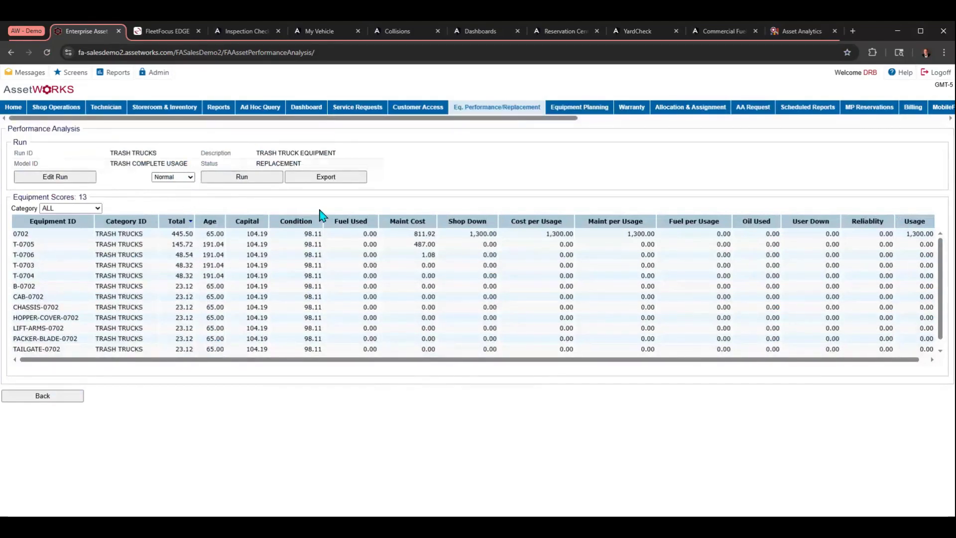
Sort the Equipment Planning departments by replacement candidates, and select candidate units 12104, 14121 and 14727 of NON REV - WASTE WATER.
left_click(568, 110)
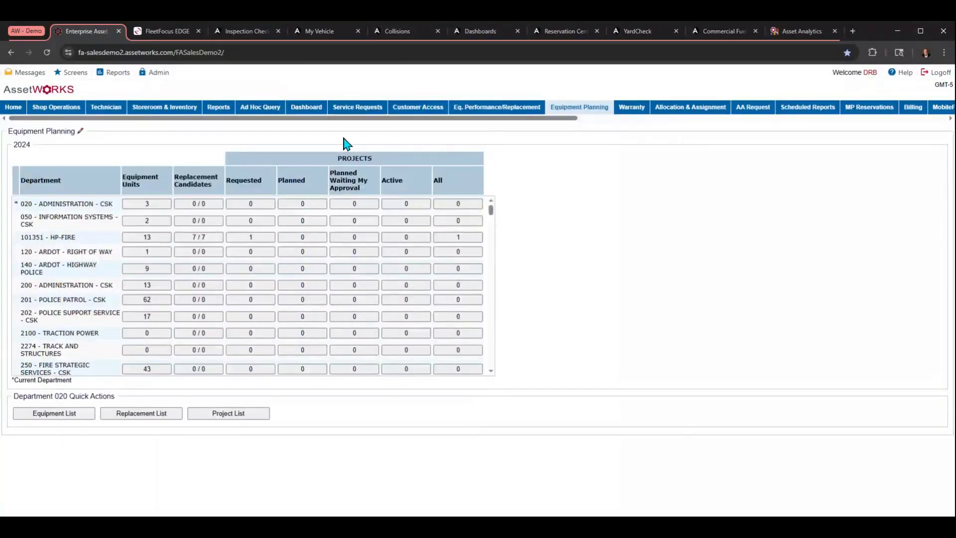
left_click(194, 182)
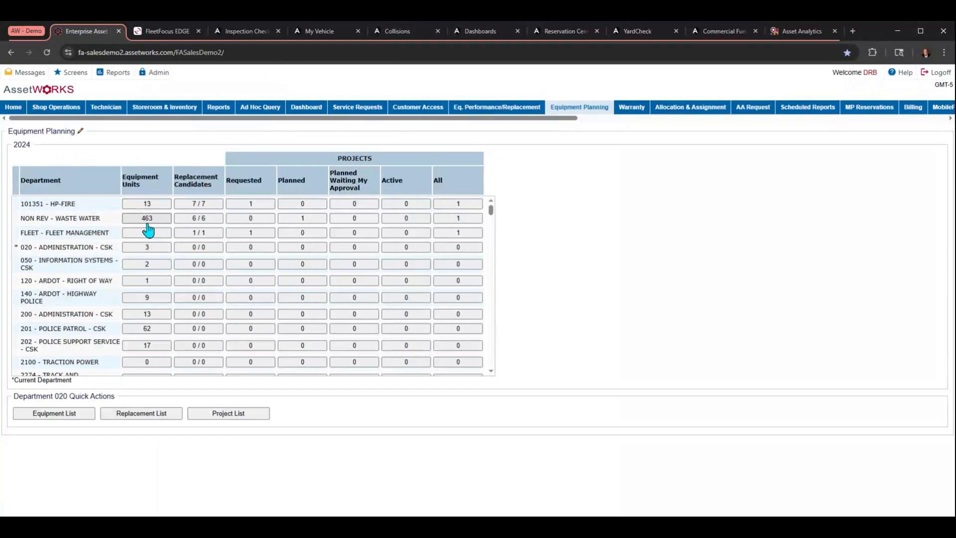
left_click(199, 218)
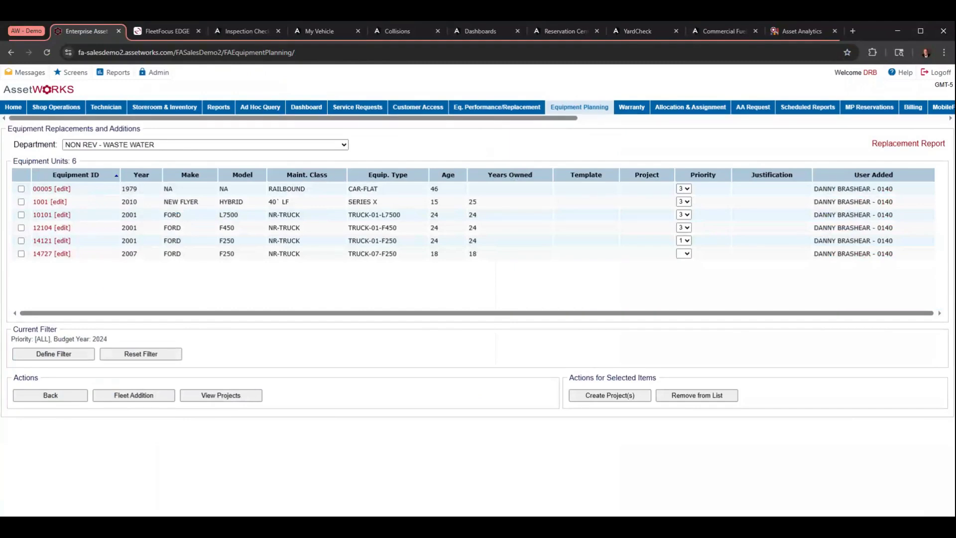
left_click(21, 253)
left_click(21, 241)
left_click(22, 228)
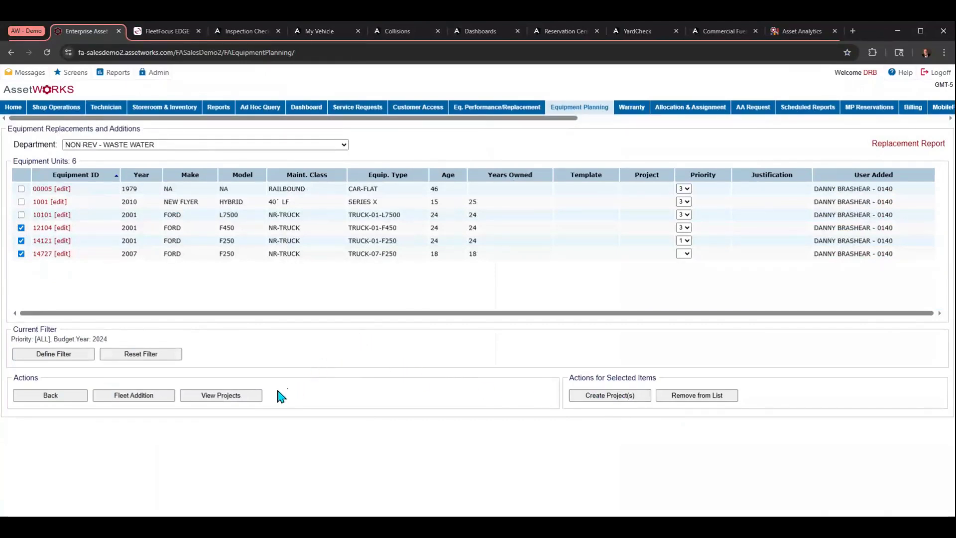
List the NON REV - WASTE WATER projects with the budget year filter cleared.
left_click(248, 398)
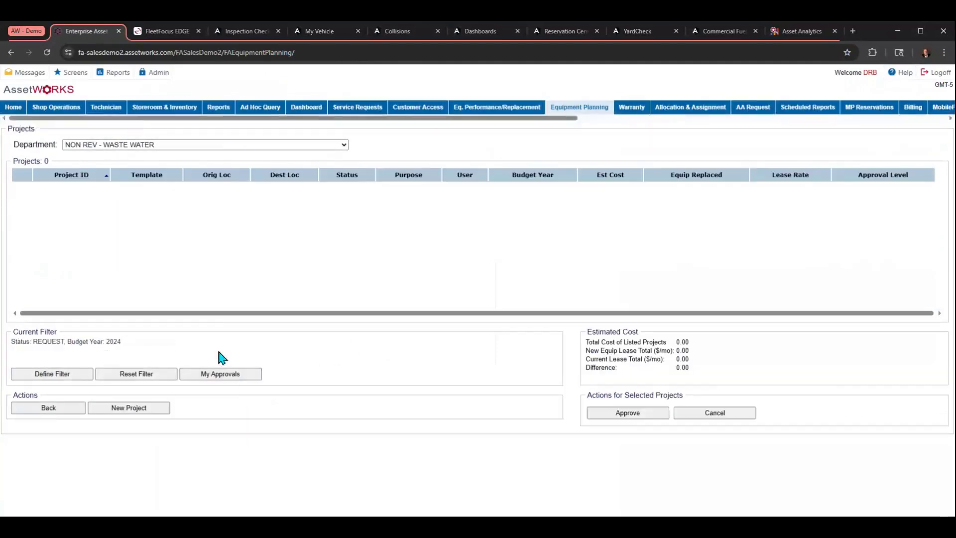
left_click(72, 381)
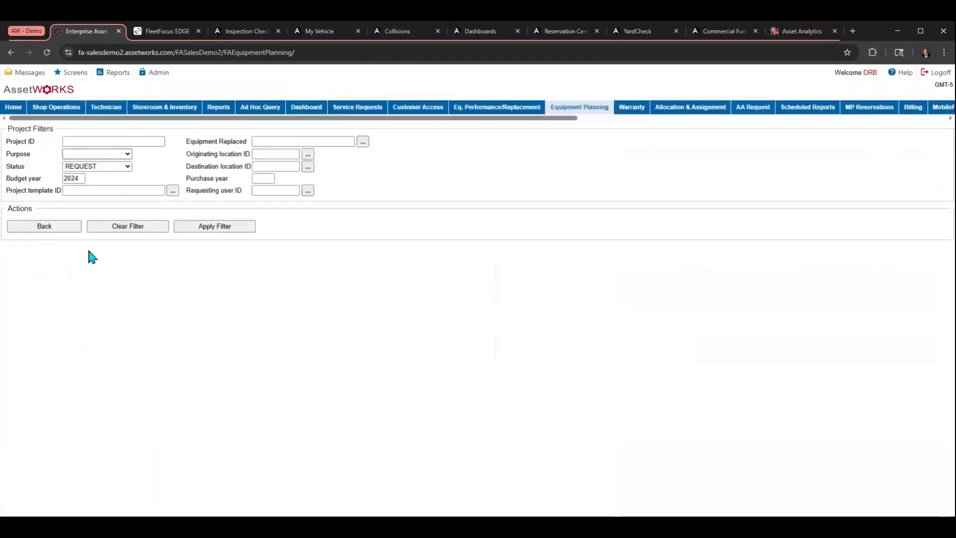
double_click(70, 179)
left_click(132, 227)
left_click(199, 228)
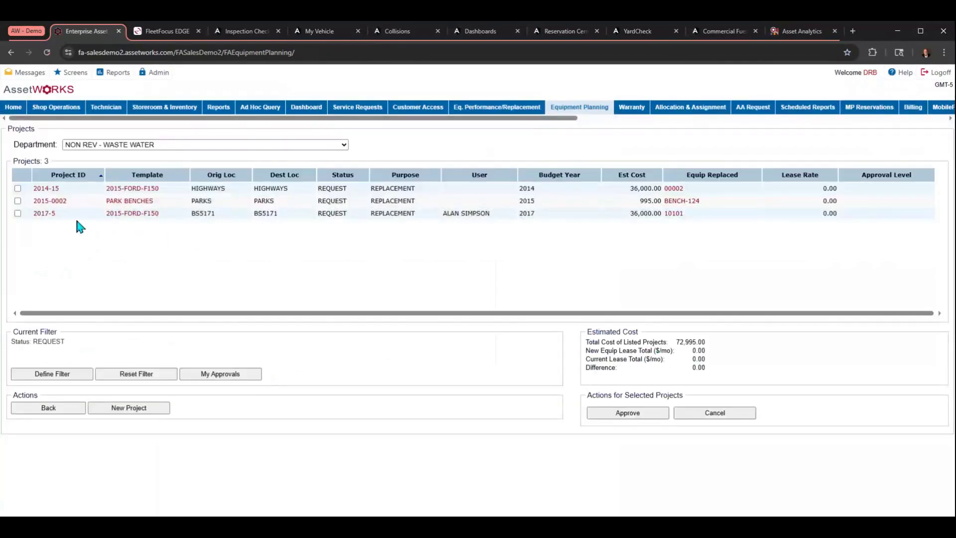
Open replacement project 2017-5, review its 2015-FORD-F150 template with options and approval events, and return to the project.
left_click(40, 214)
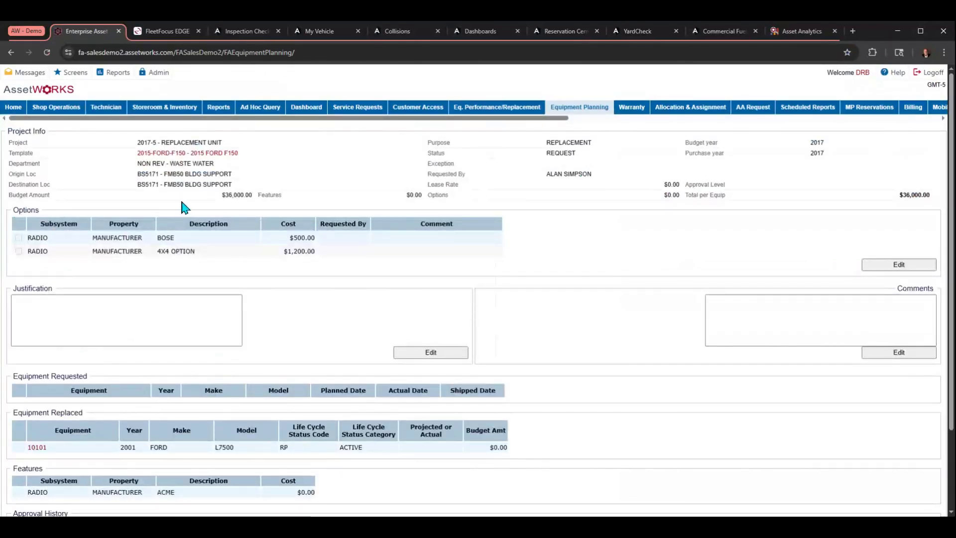
left_click(159, 155)
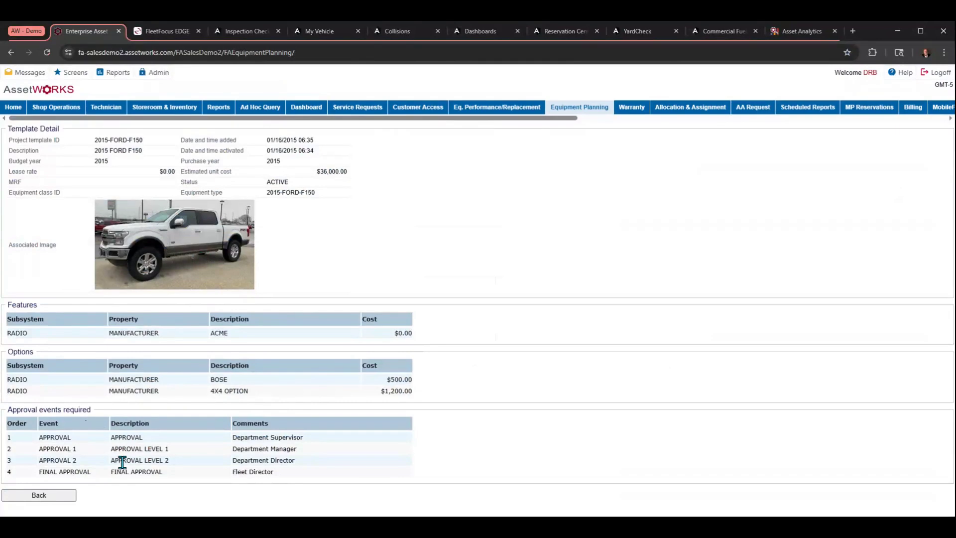
left_click(60, 496)
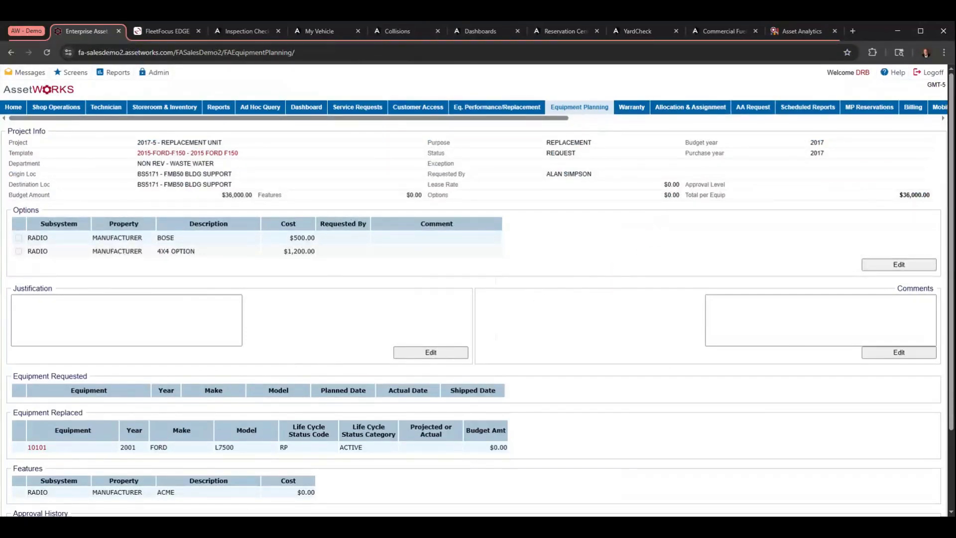
Open the equipment units of NON REV - WASTE WATER from Equipment Planning, select unit 10001, and return to the overview.
left_click(587, 110)
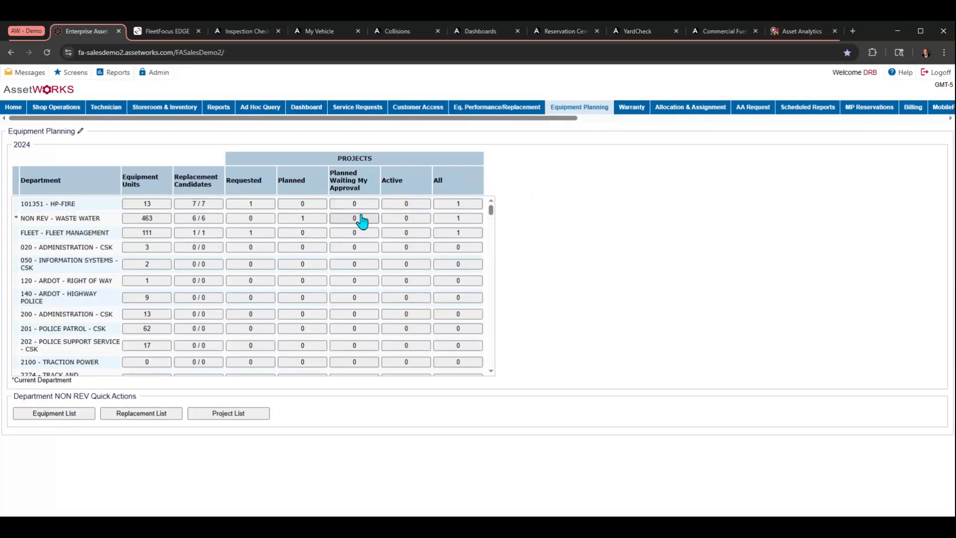
left_click(146, 219)
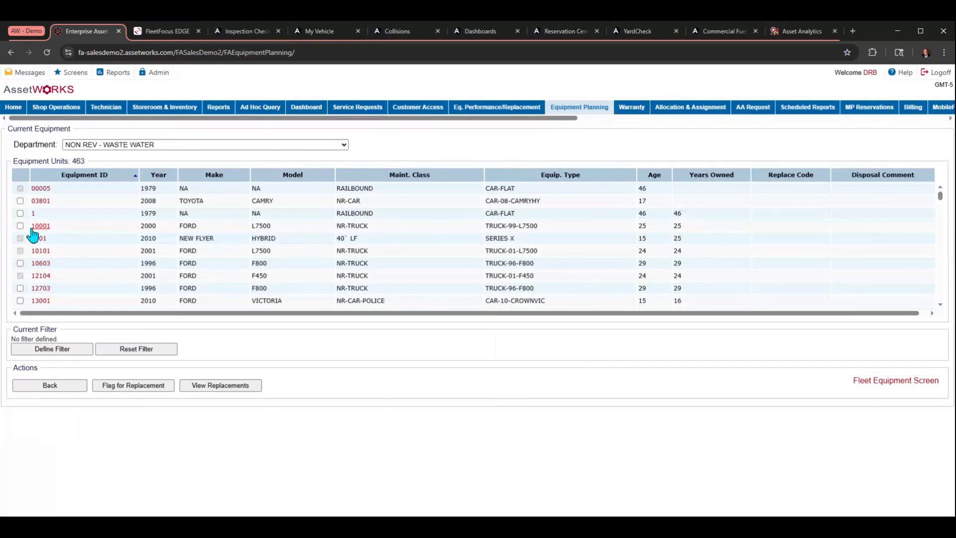
left_click(21, 226)
left_click(572, 108)
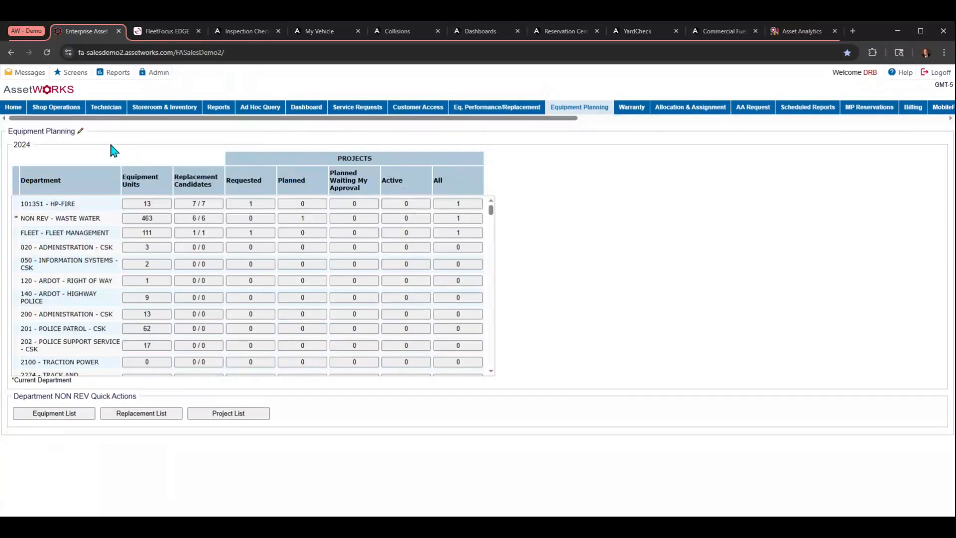
Search for asset 019400 in Shop Operations to show its current and pending work.
left_click(58, 112)
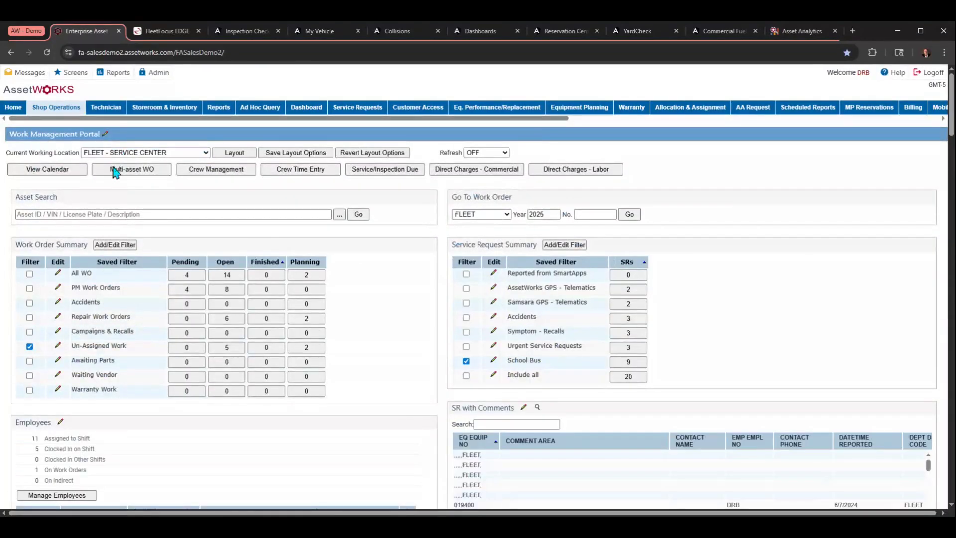
left_click(94, 215)
type("019400")
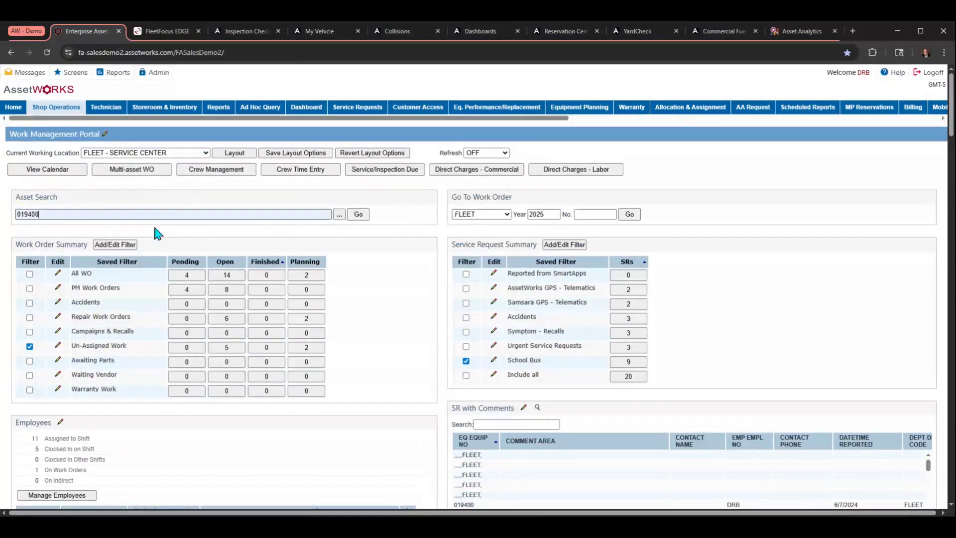
left_click(357, 215)
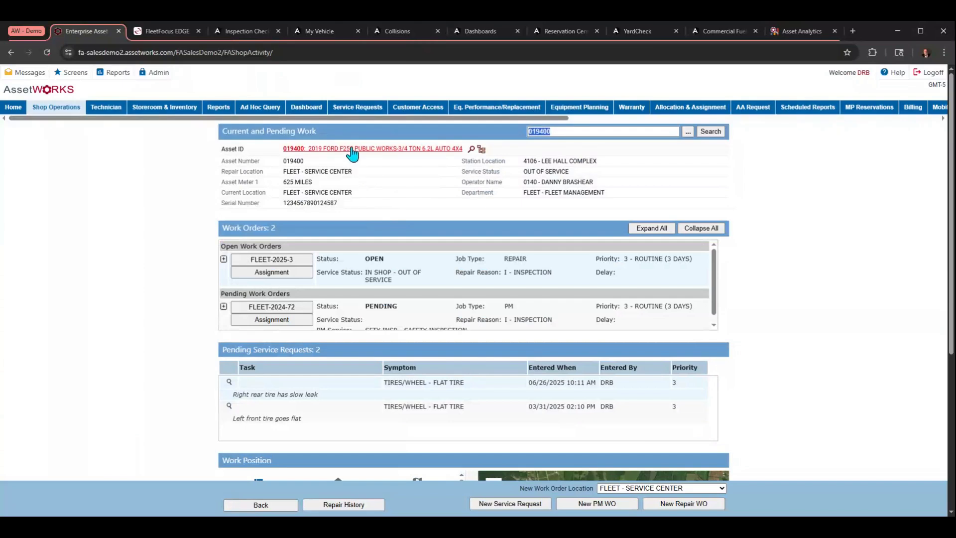
Review asset 019400 in the Asset Viewer, follow its equipment ID link, and close the viewer.
left_click(471, 149)
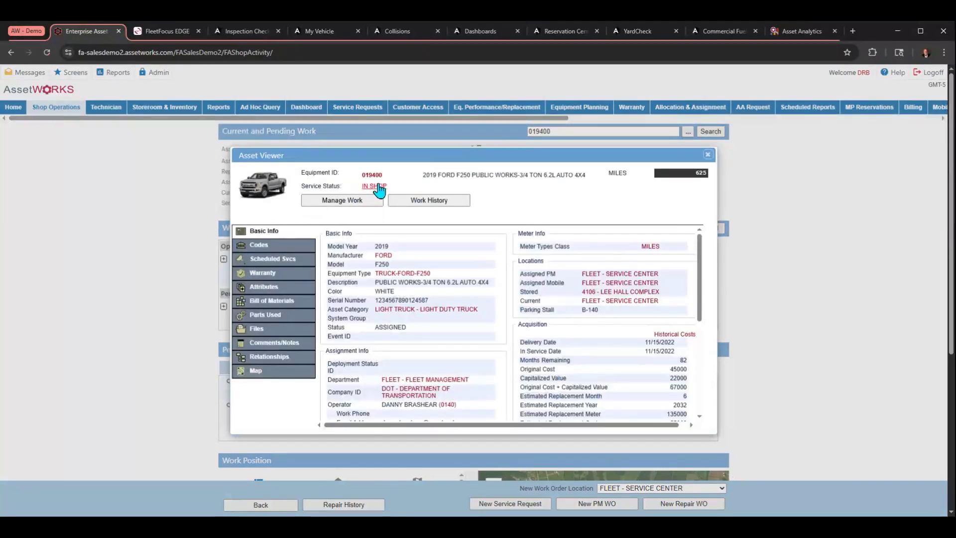
left_click(371, 176)
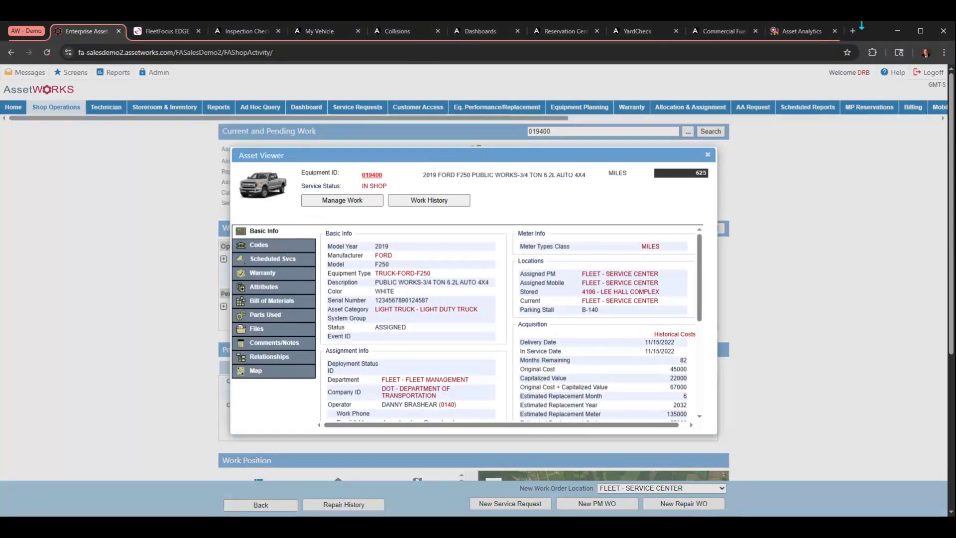
left_click(707, 154)
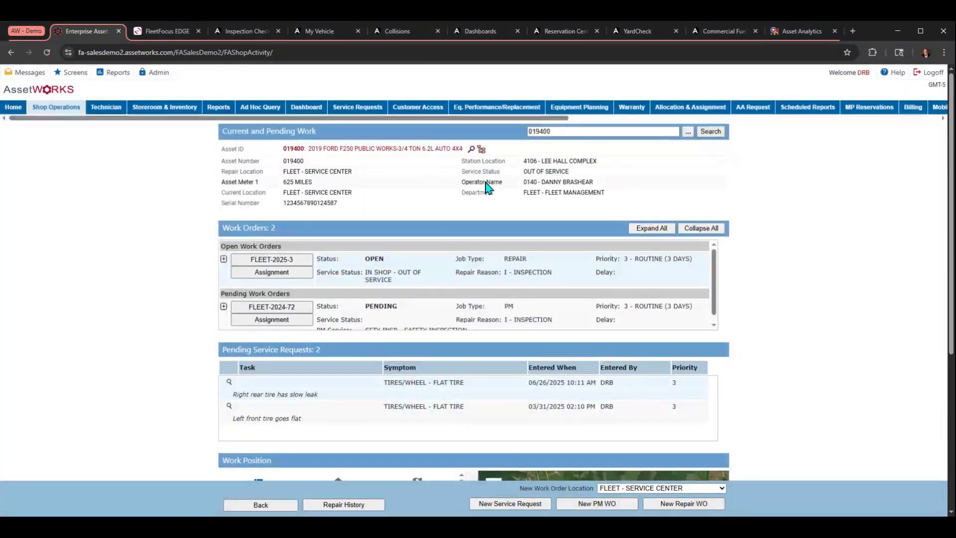
Open Fleet Equipment from the favorite screens, then the open work order FLEET-2025-3 of asset 019400.
left_click(72, 75)
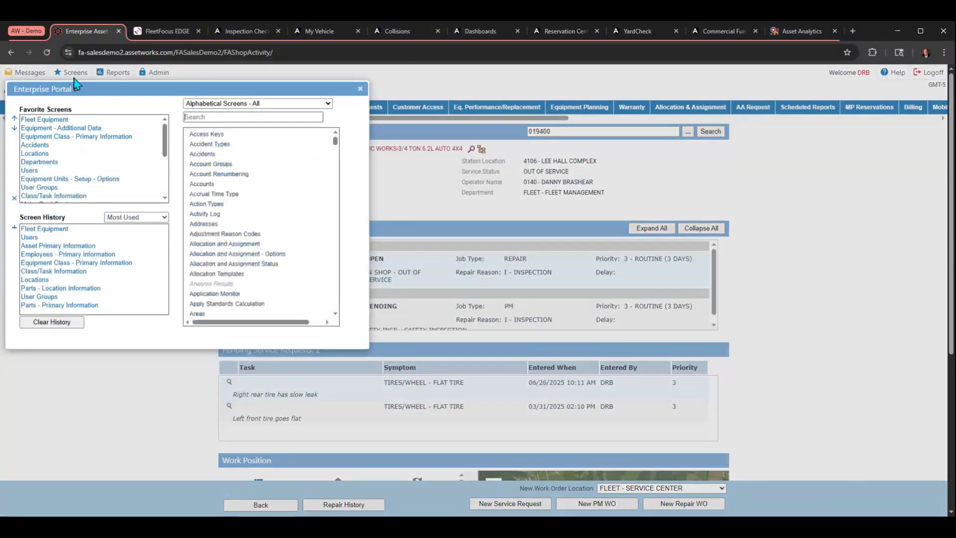
left_click(41, 120)
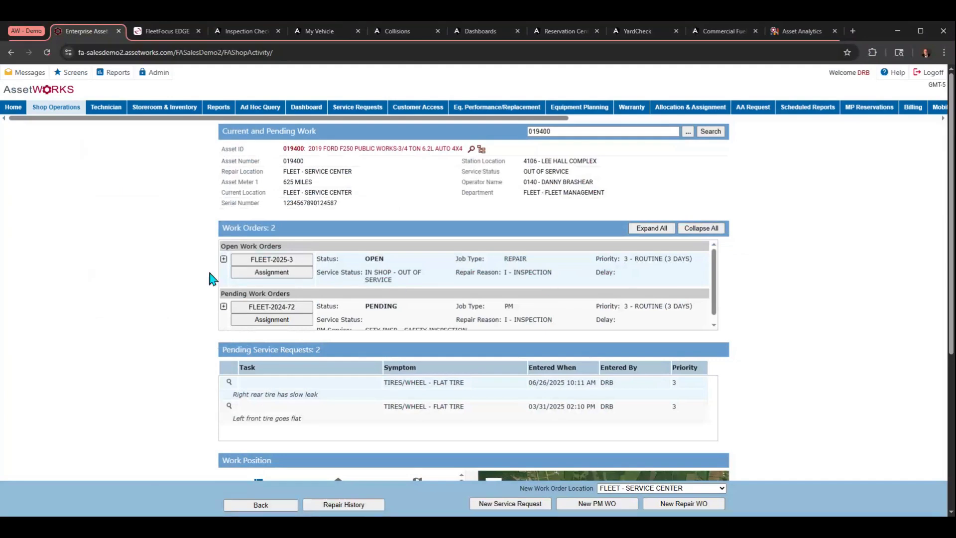
left_click(268, 264)
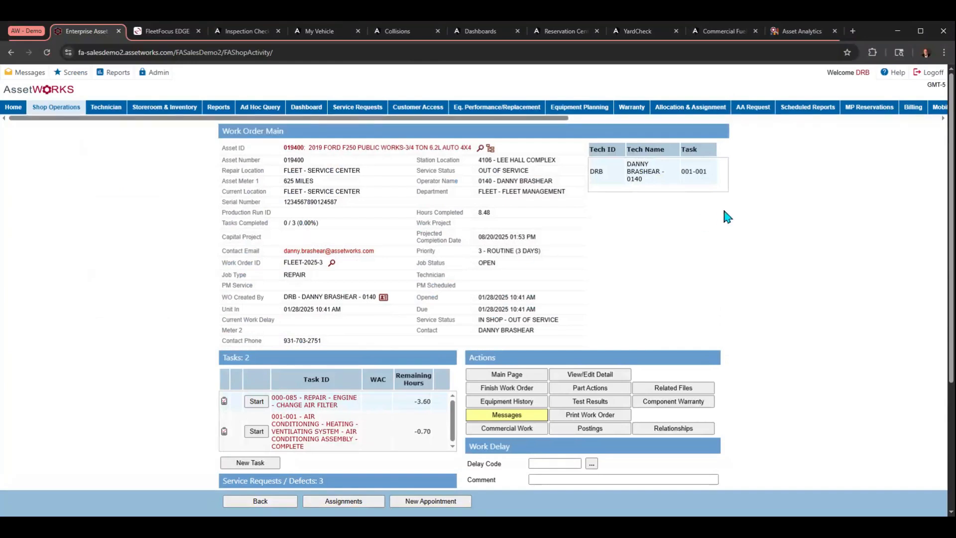
Open the Asset Management Portal, preview a new asset based on the FORD-F150 template, and close the form without saving.
left_click(813, 119)
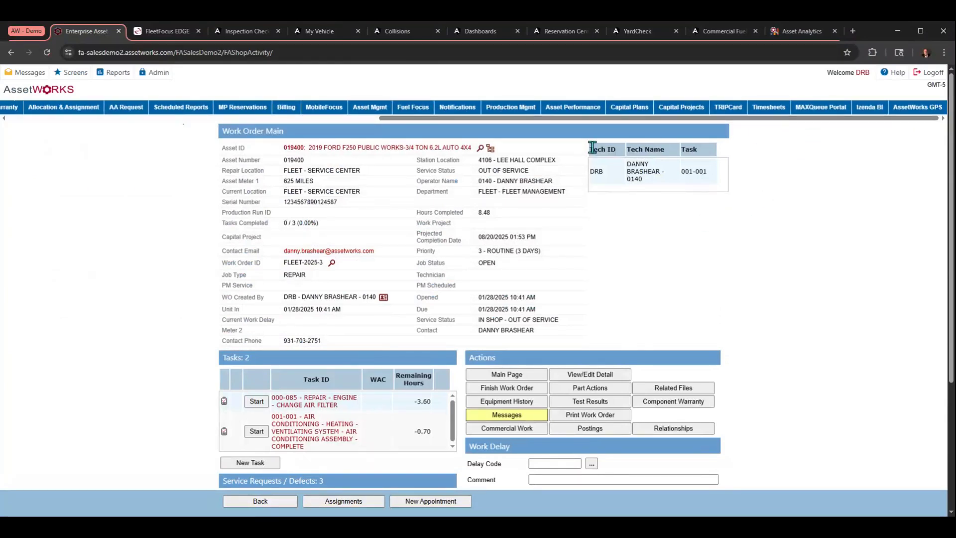
left_click(374, 108)
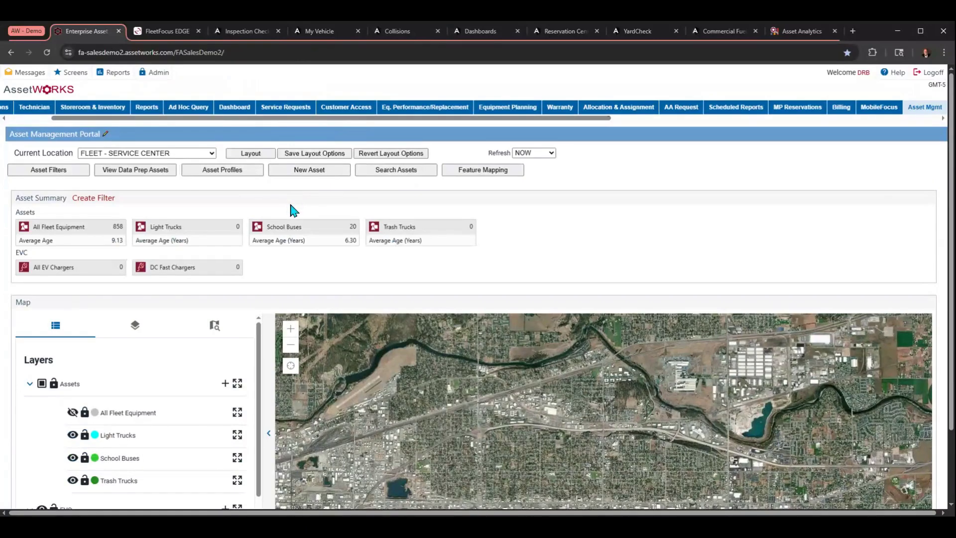
left_click(304, 177)
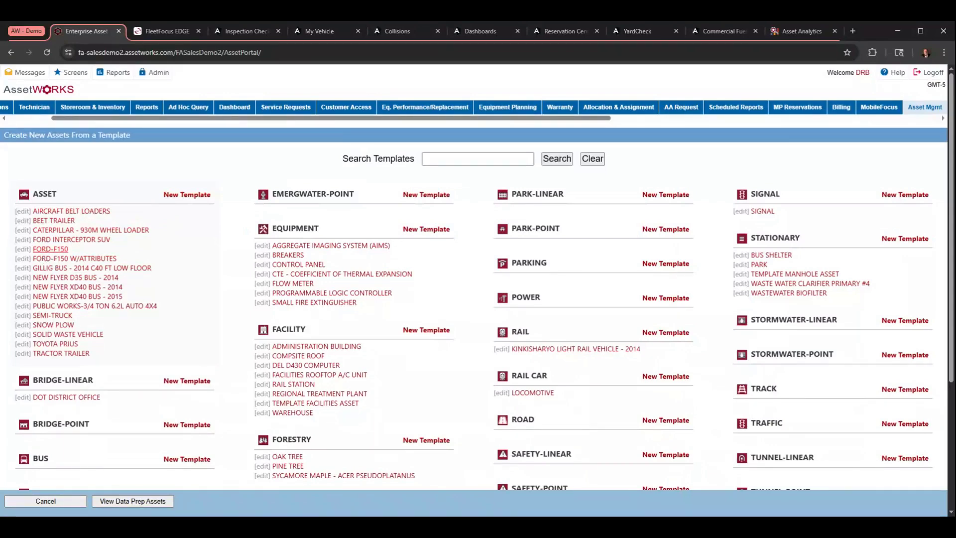
left_click(48, 250)
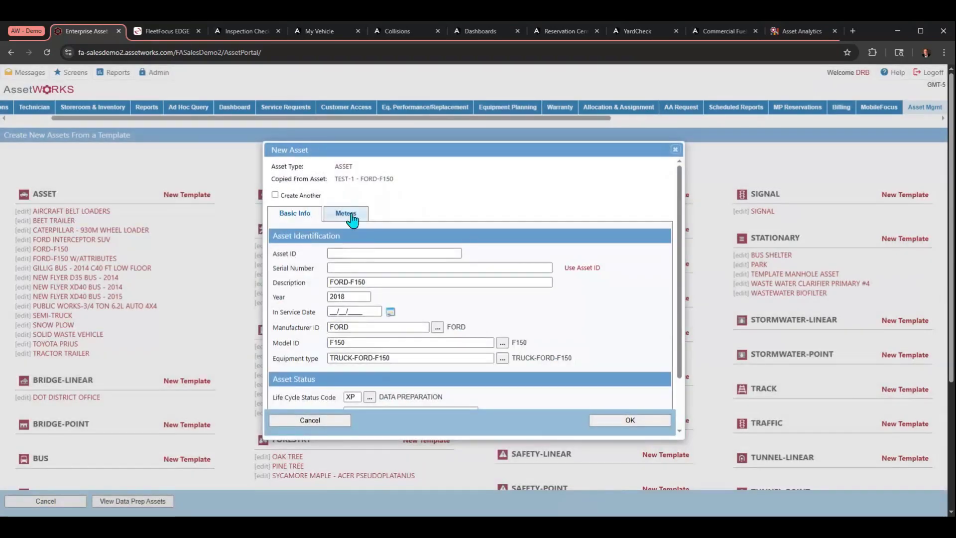
left_click(675, 150)
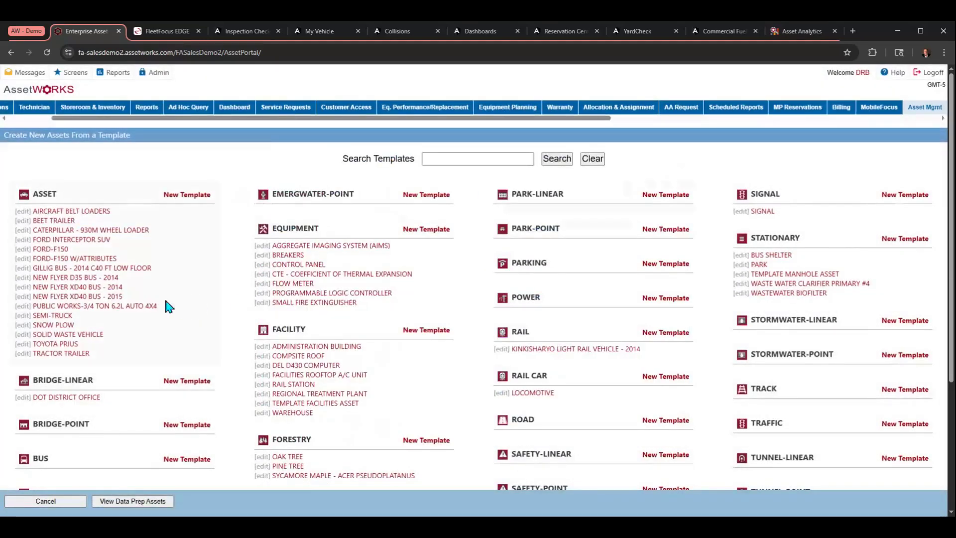
Preview the meters and attributes of a new asset from the FORD-F150 W/ATTRIBUTES template, and close the form without saving.
left_click(95, 262)
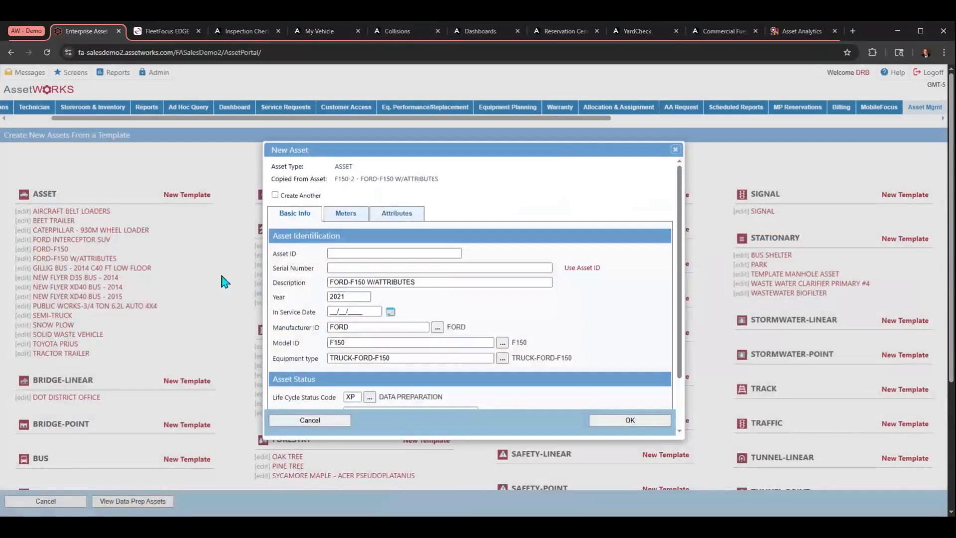
left_click(344, 214)
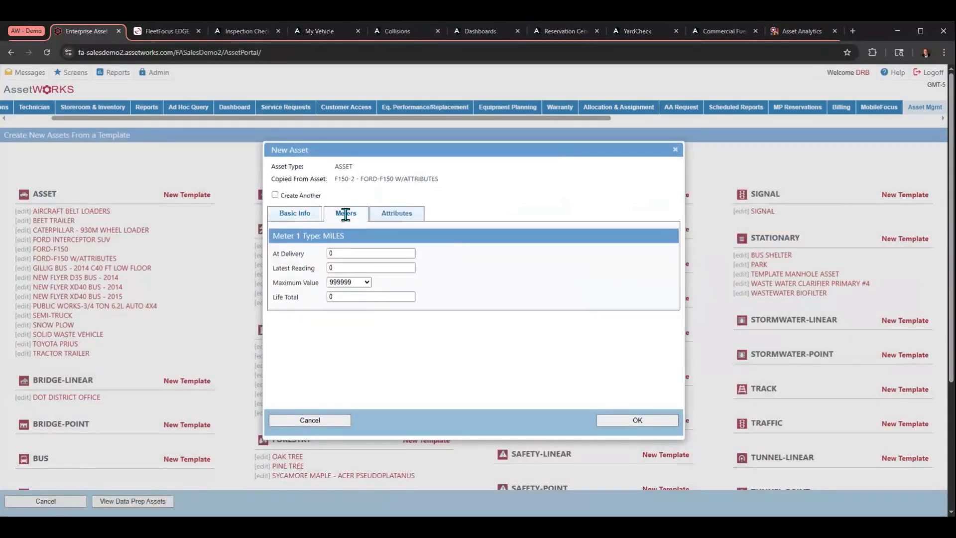
left_click(398, 221)
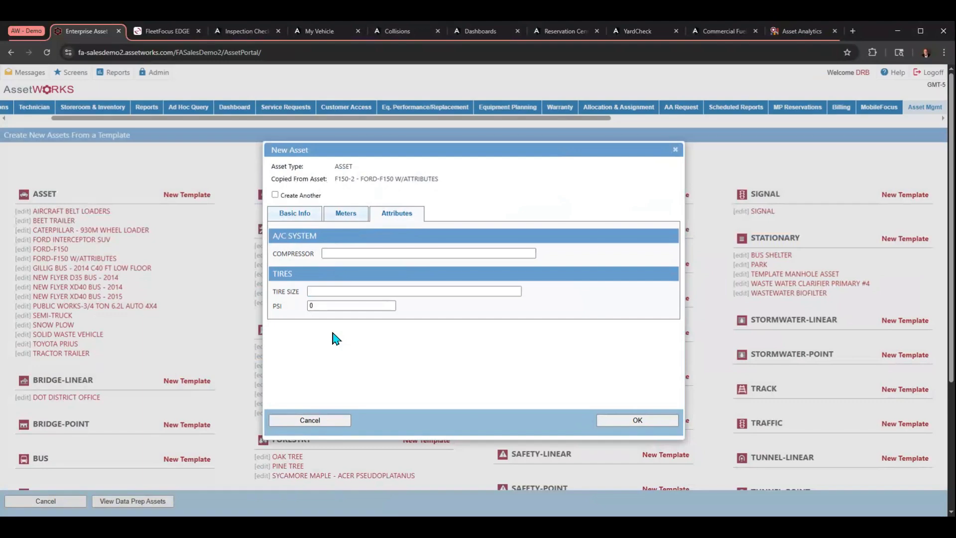
left_click(675, 150)
Look through the asset template categories and return to the Asset Management Portal.
scroll(484, 333, "down", 3)
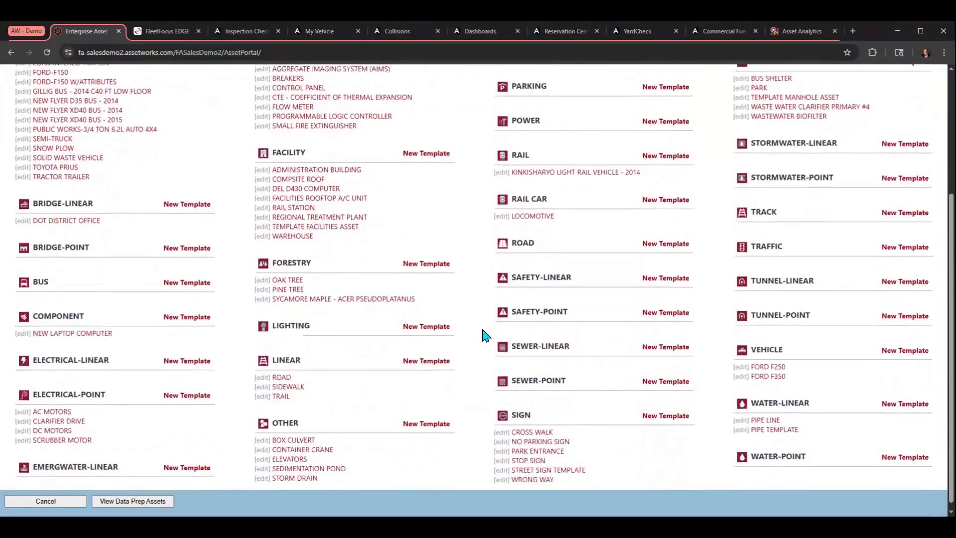
scroll(484, 336, "up", 5)
scroll(486, 334, "down", 1)
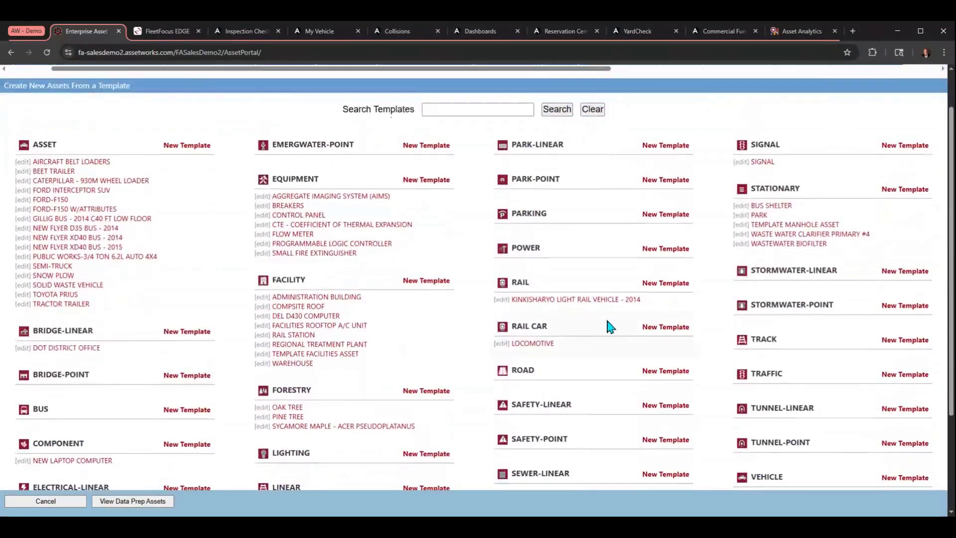
scroll(610, 327, "up", 1)
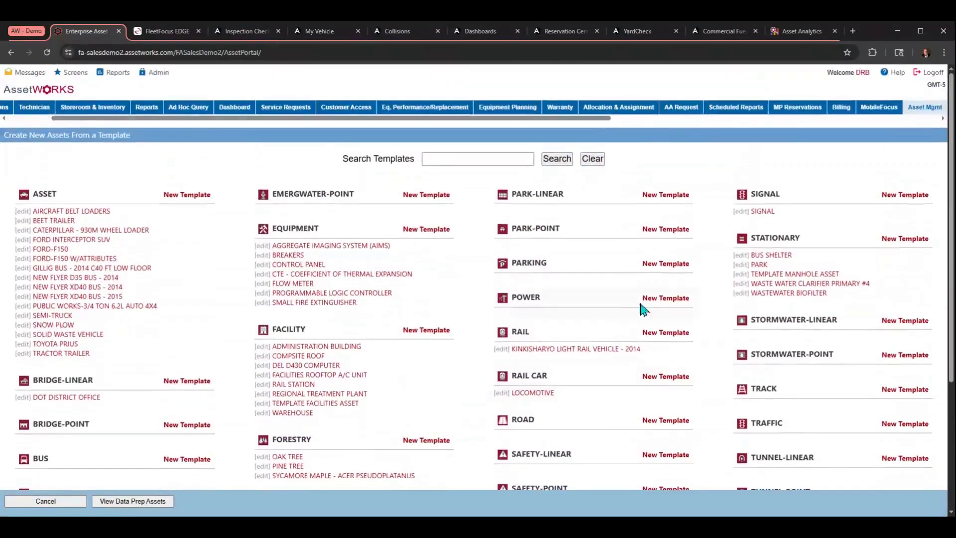
left_click(922, 108)
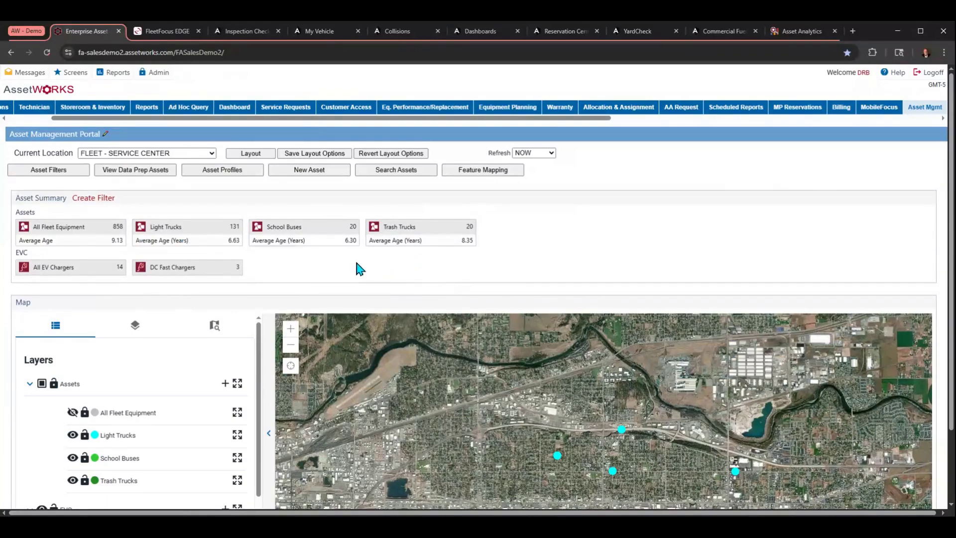
Zoom the portal map to the All EV Chargers layer, view the details of asset PB01, and close them.
scroll(359, 269, "down", 2)
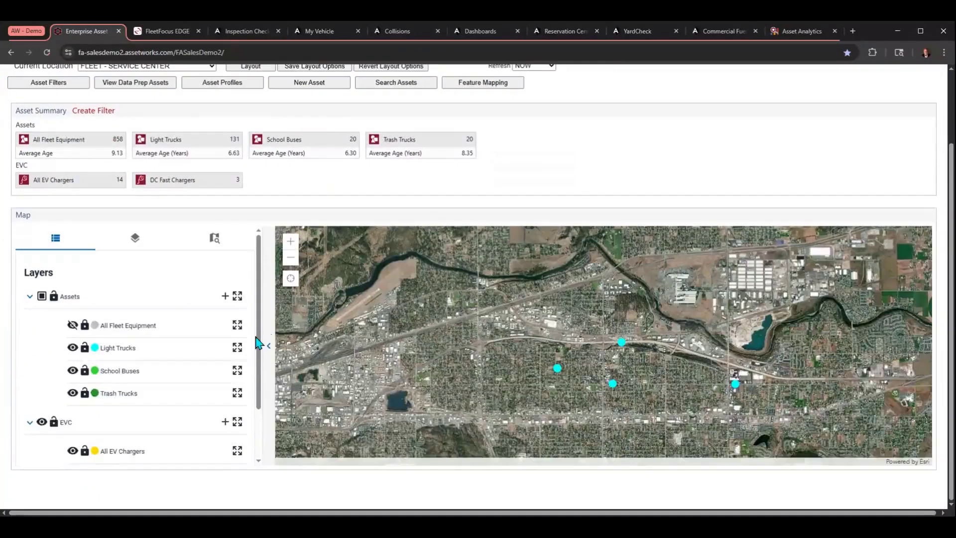
scroll(254, 368, "down", 2)
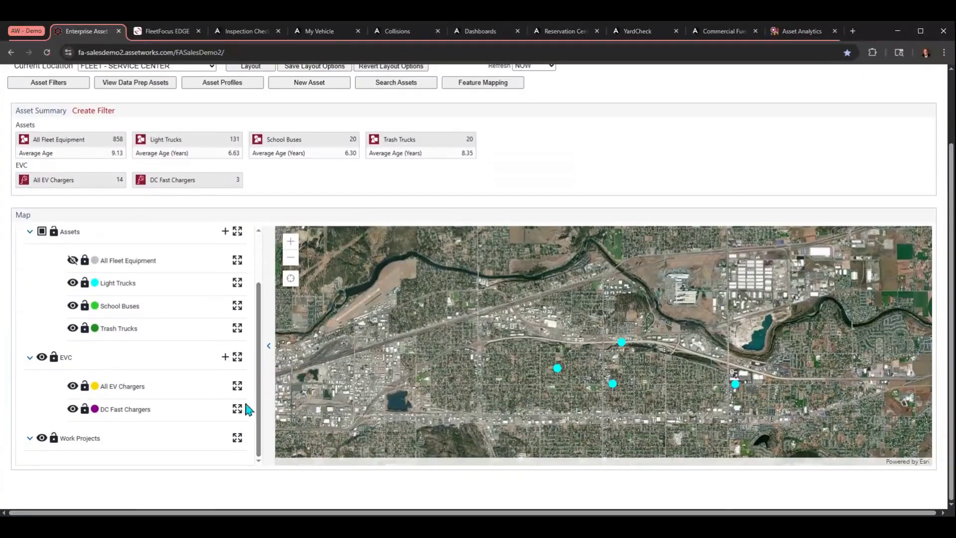
left_click(236, 386)
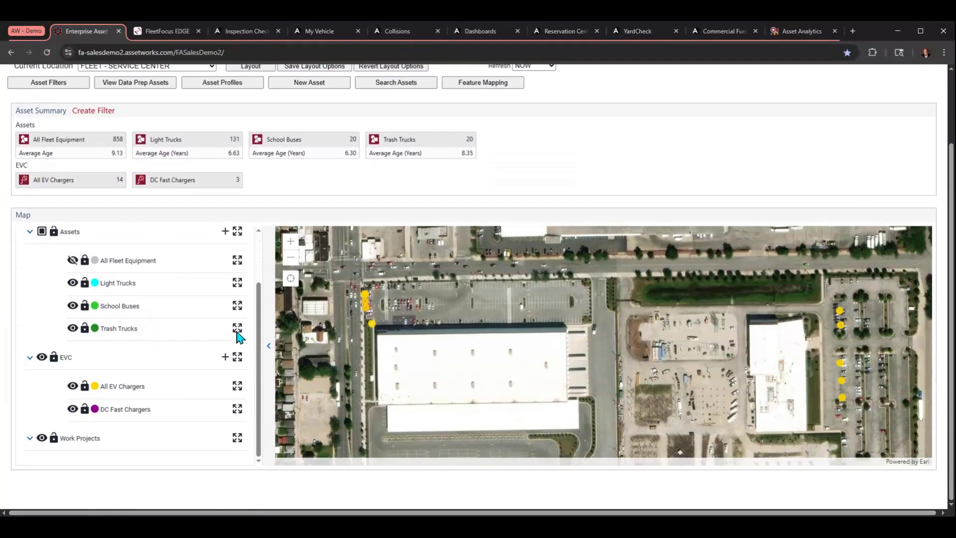
left_click(371, 326)
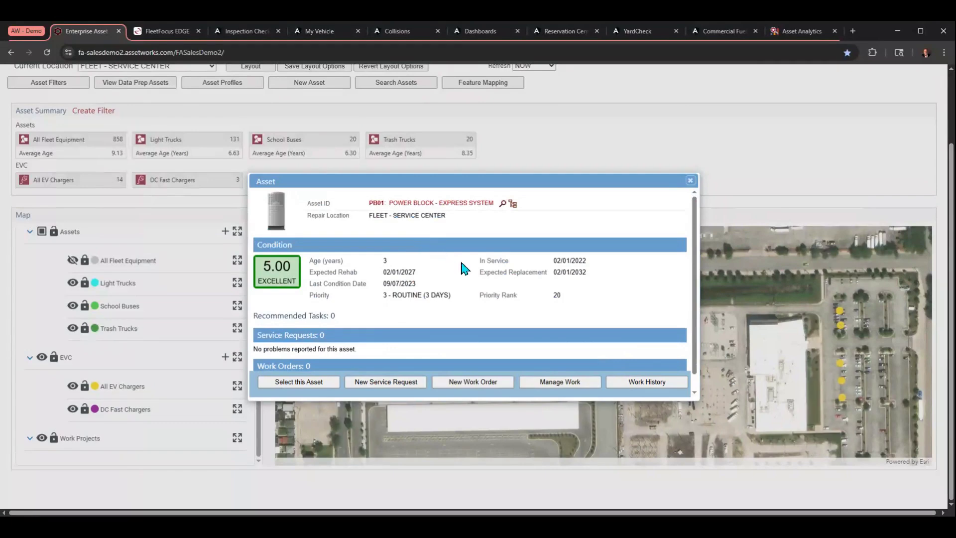
left_click(690, 180)
scroll(668, 177, "up", 2)
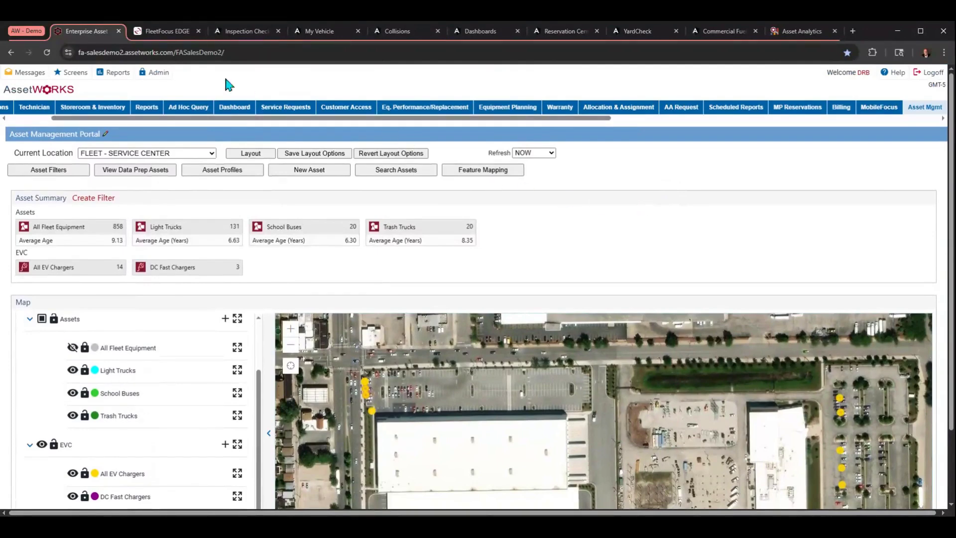
Switch to FleetFocus EDGE, look through its technician, supervisor and storekeeper navigation options, and reload the home page.
left_click(158, 35)
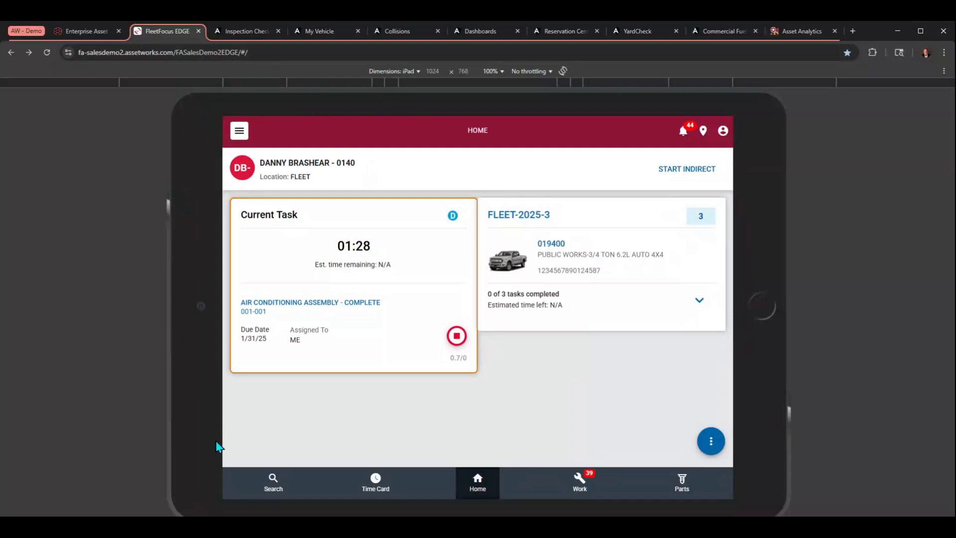
left_click(239, 131)
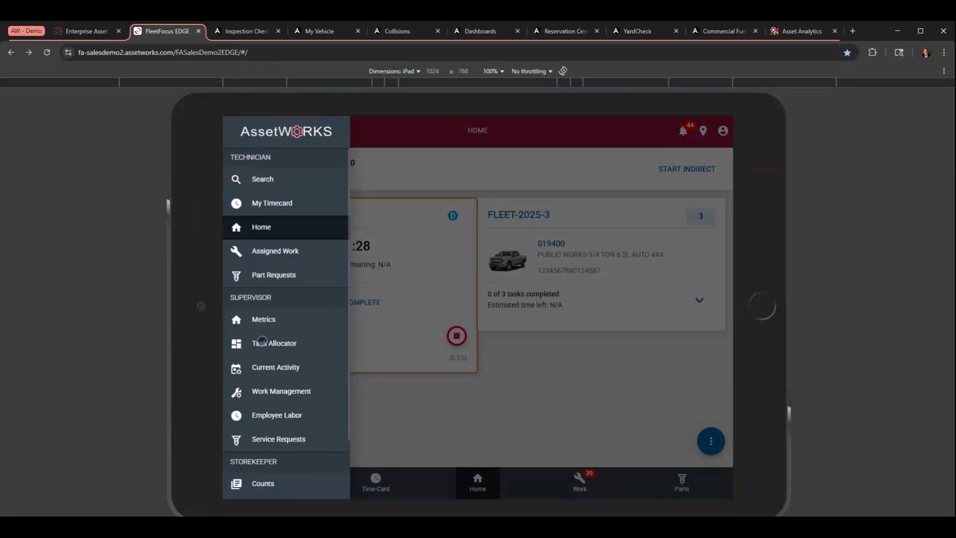
scroll(256, 424, "down", 2)
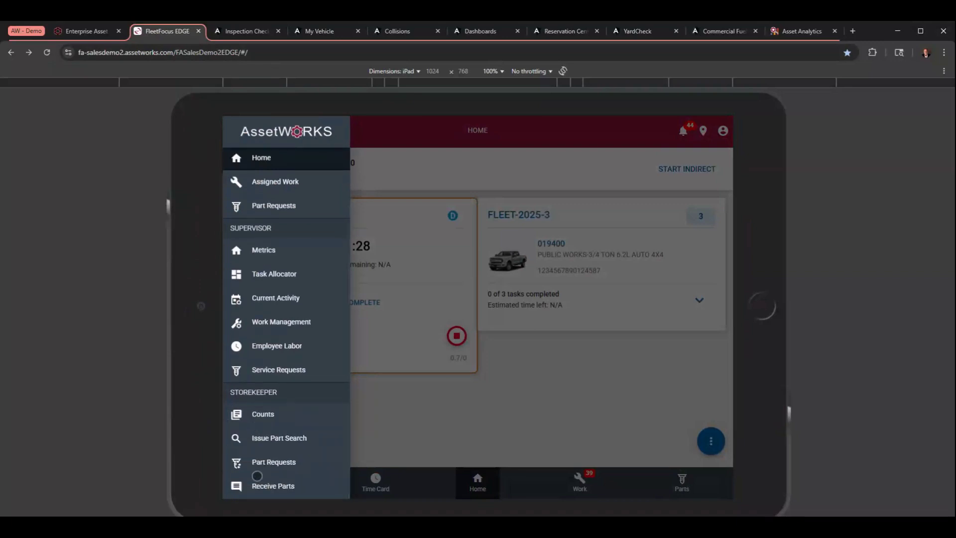
scroll(257, 448, "up", 3)
left_click(409, 425)
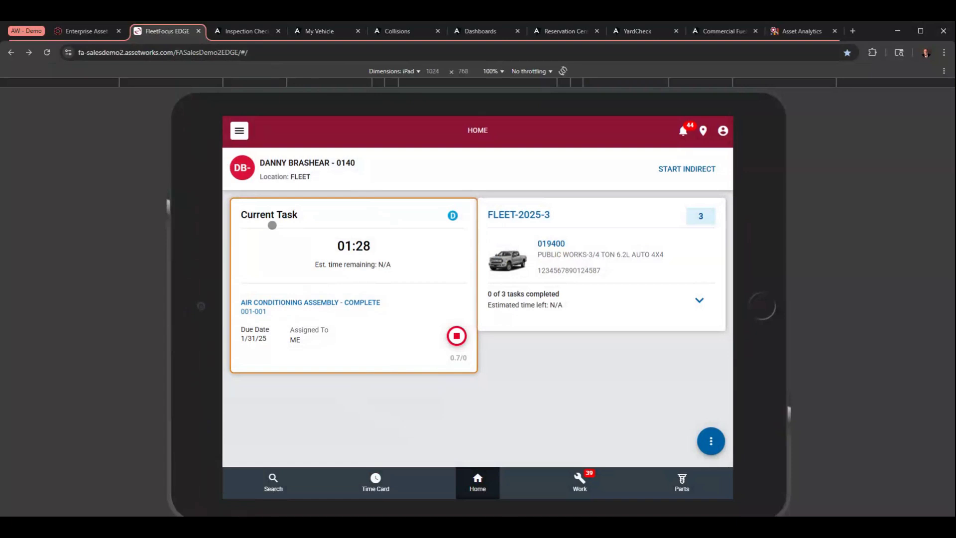
left_click(47, 52)
Review the general information and warranty coverage of asset 019400, including part warranty, and return to the home page.
left_click(554, 244)
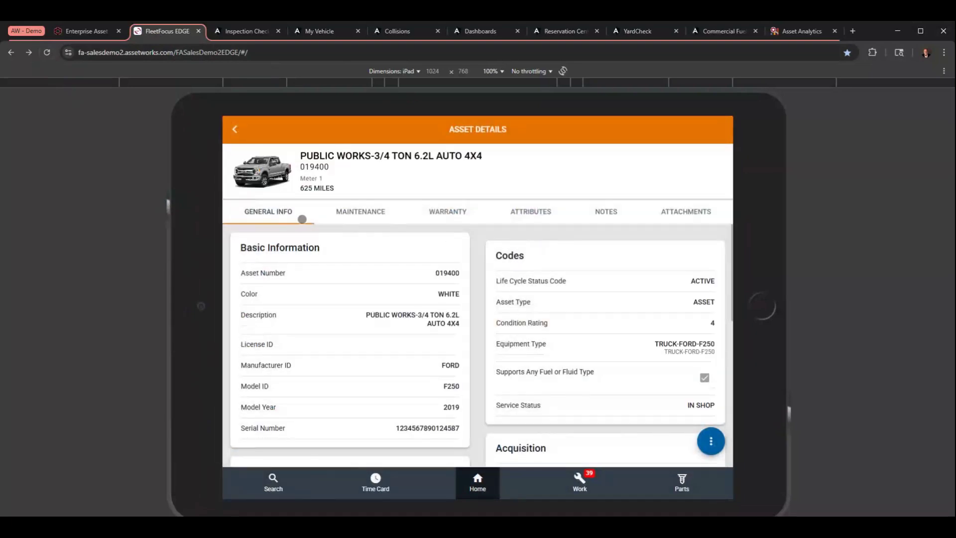
left_click(470, 212)
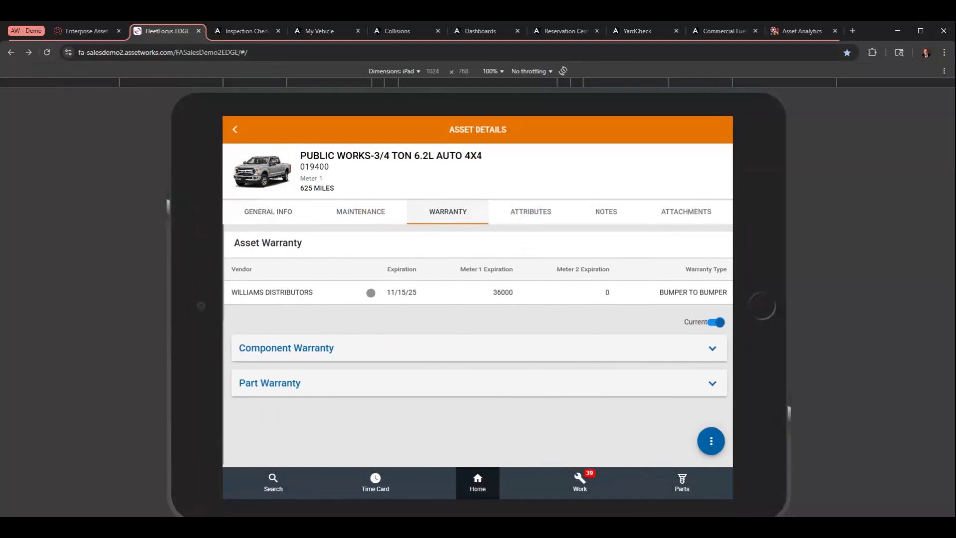
left_click(280, 383)
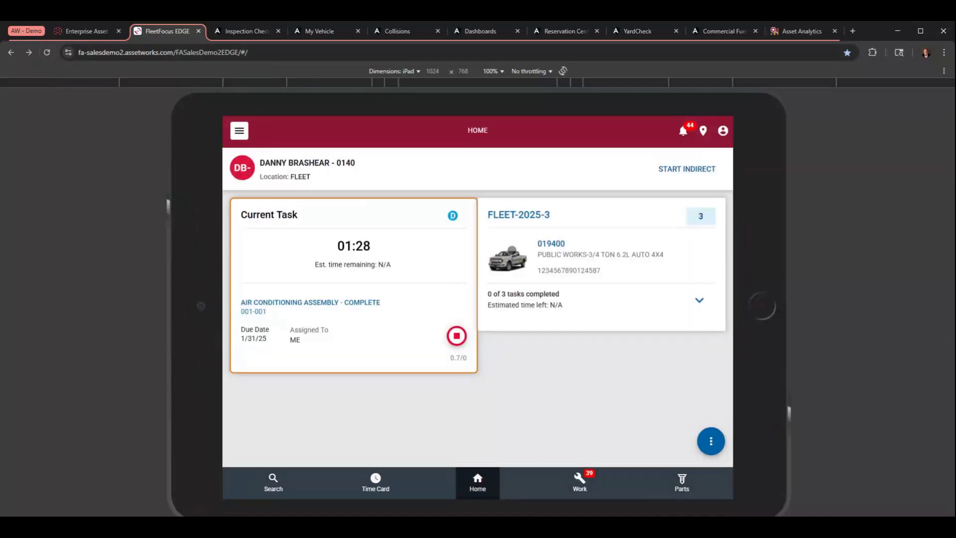
Open the details of work order FLEET-2025-3, followed by the asset search page with recent activity.
left_click(513, 217)
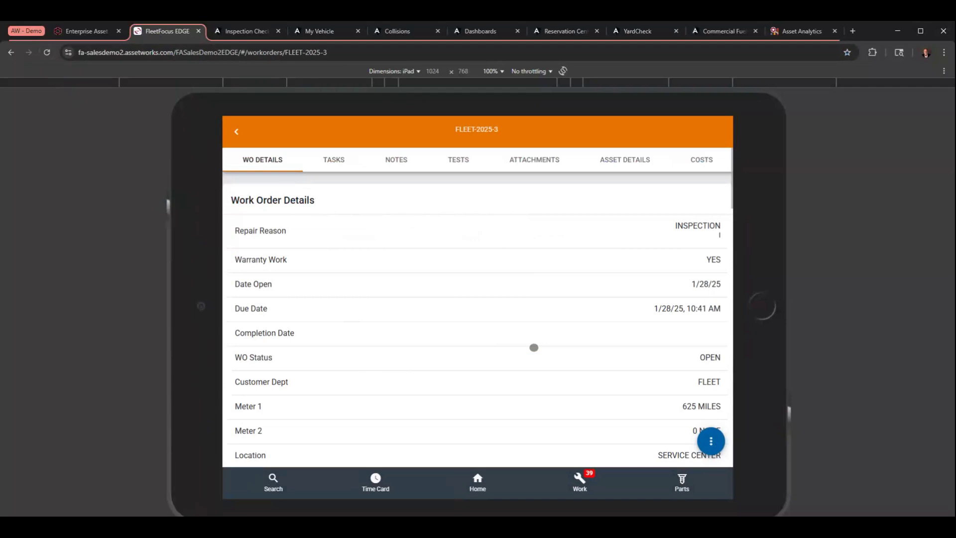
left_click(272, 482)
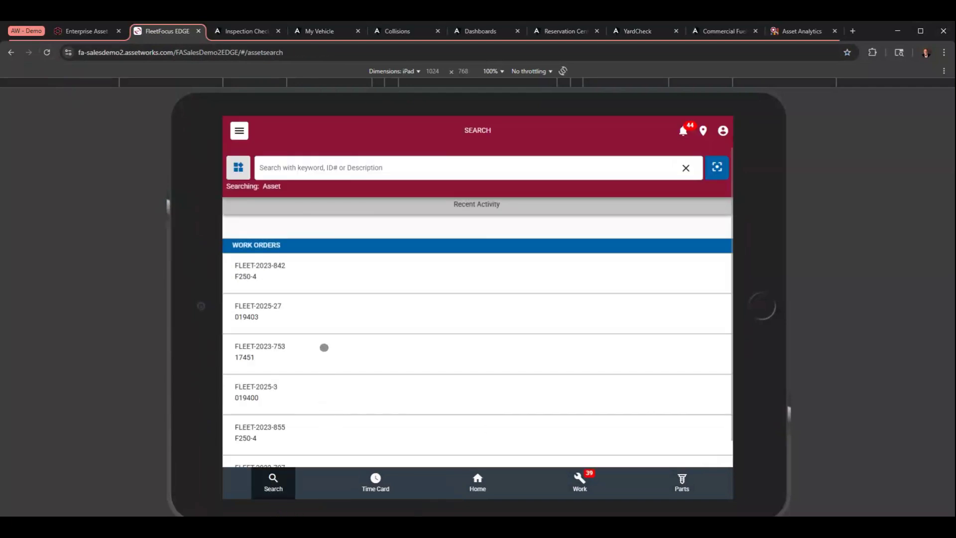
View the technician's time card by day and by week, and open the assigned work list.
left_click(377, 492)
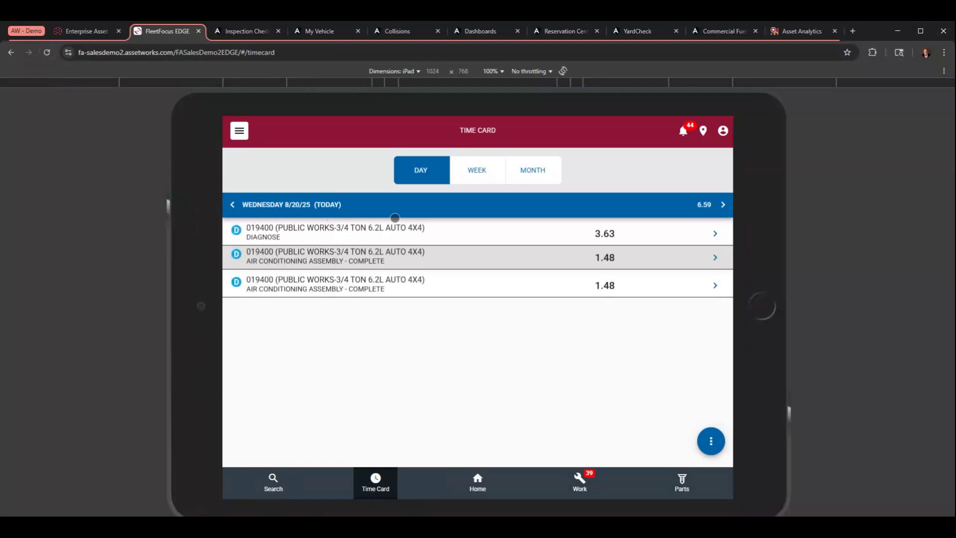
left_click(480, 174)
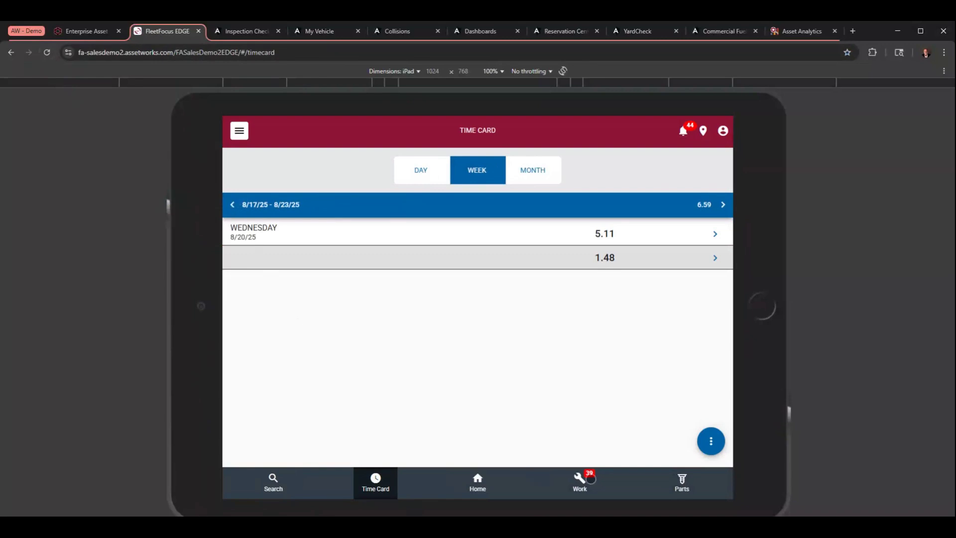
left_click(582, 488)
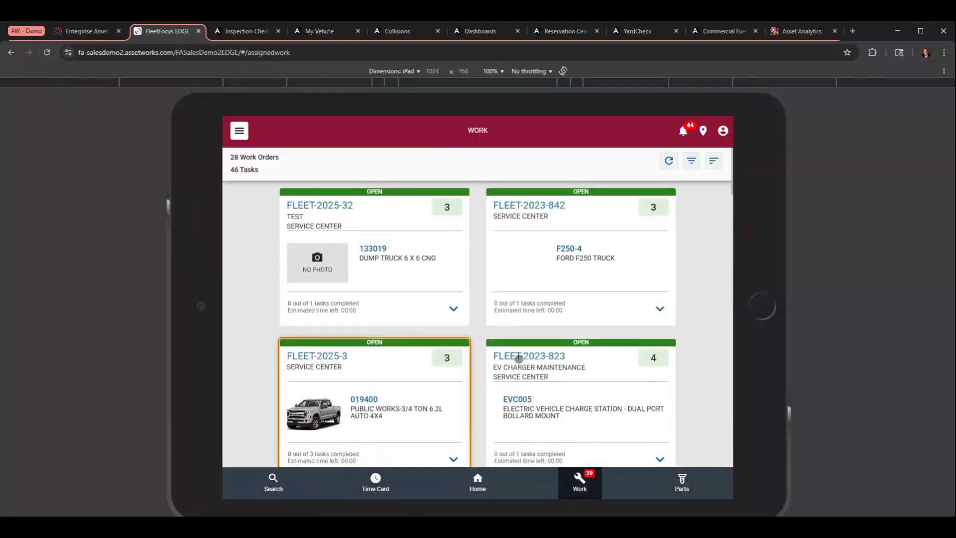
Preview the assigned work list at iPhone 6/7/8 Plus dimensions, look through the work orders, and restore the iPad dimensions.
left_click(413, 72)
left_click(467, 346)
scroll(499, 293, "down", 3)
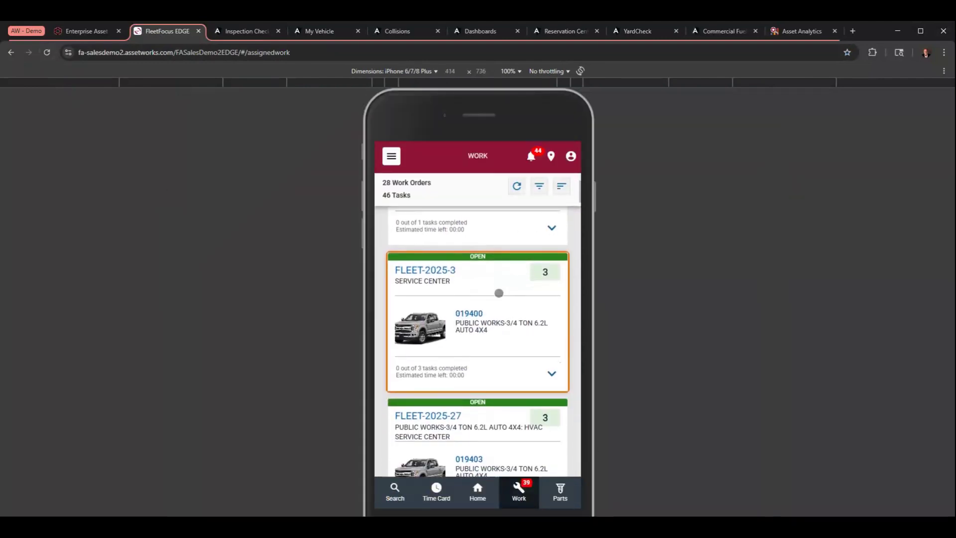
scroll(498, 292, "down", 10)
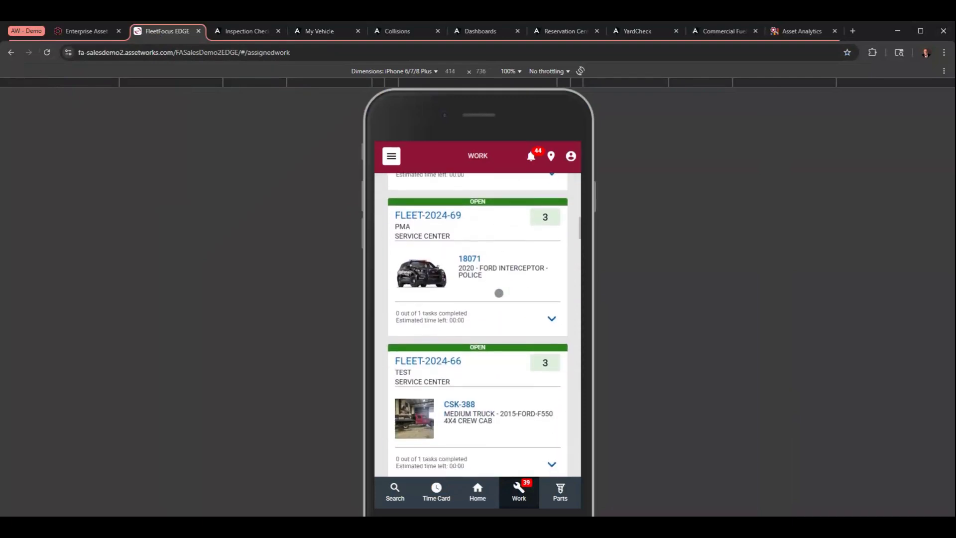
scroll(498, 293, "down", 9)
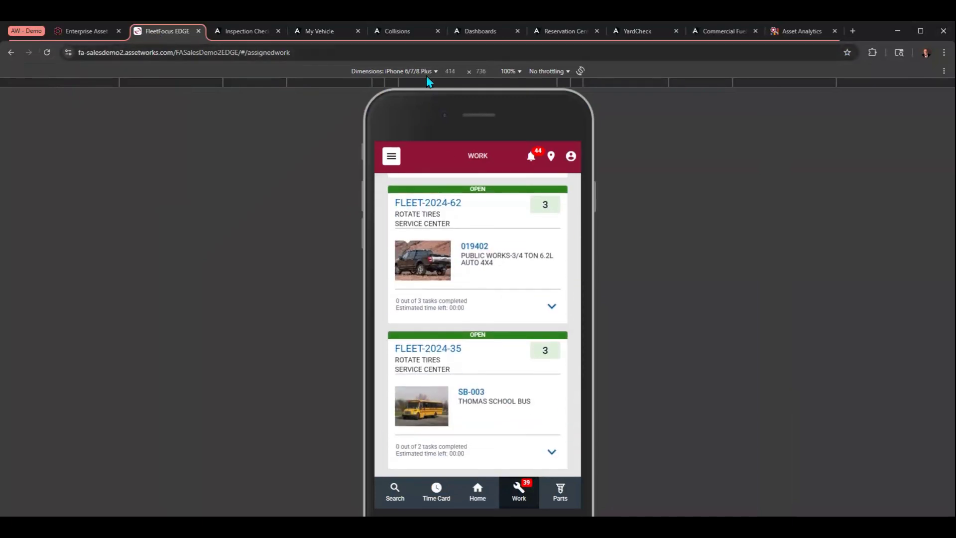
left_click(469, 360)
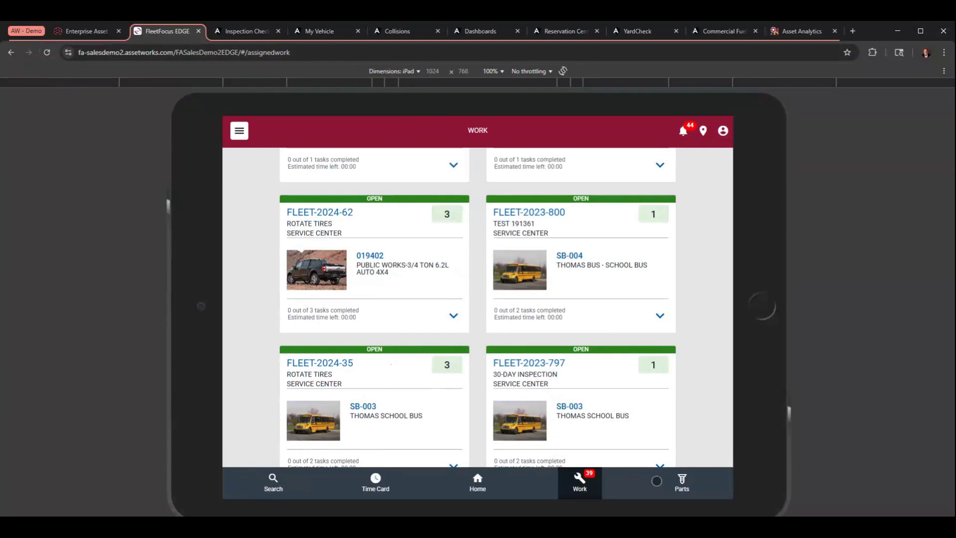
Review the part and request details of the air filter requested for work order FLEET-2023-800, and return to the requested parts.
left_click(683, 483)
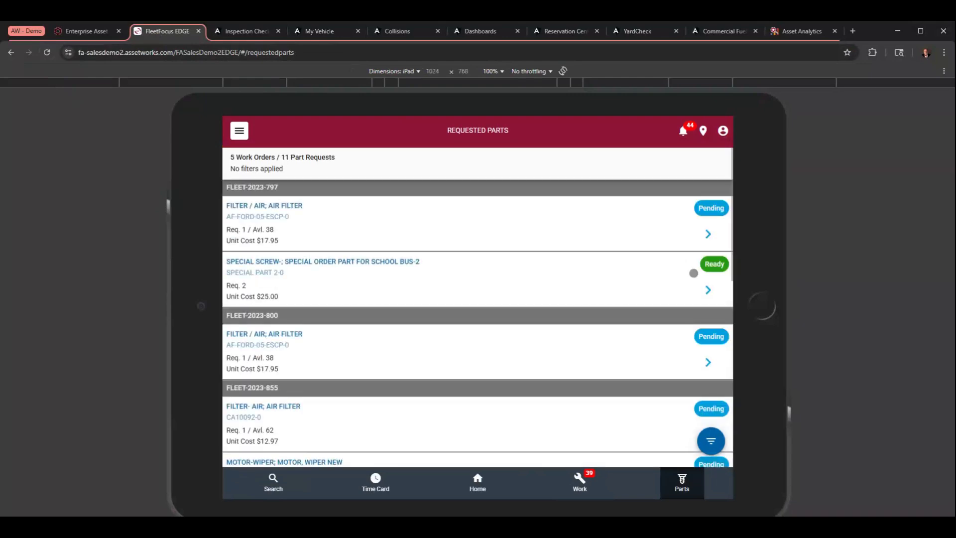
left_click(705, 361)
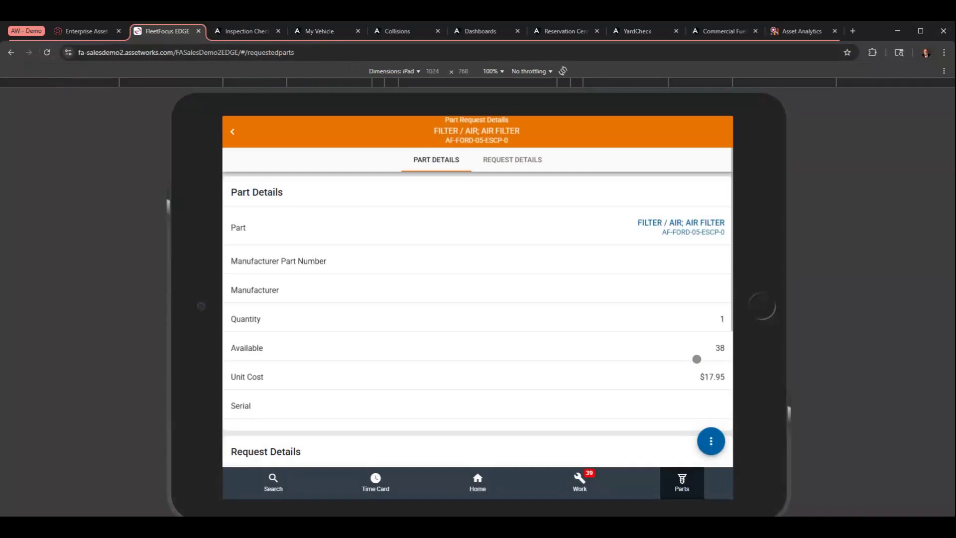
scroll(696, 359, "down", 3)
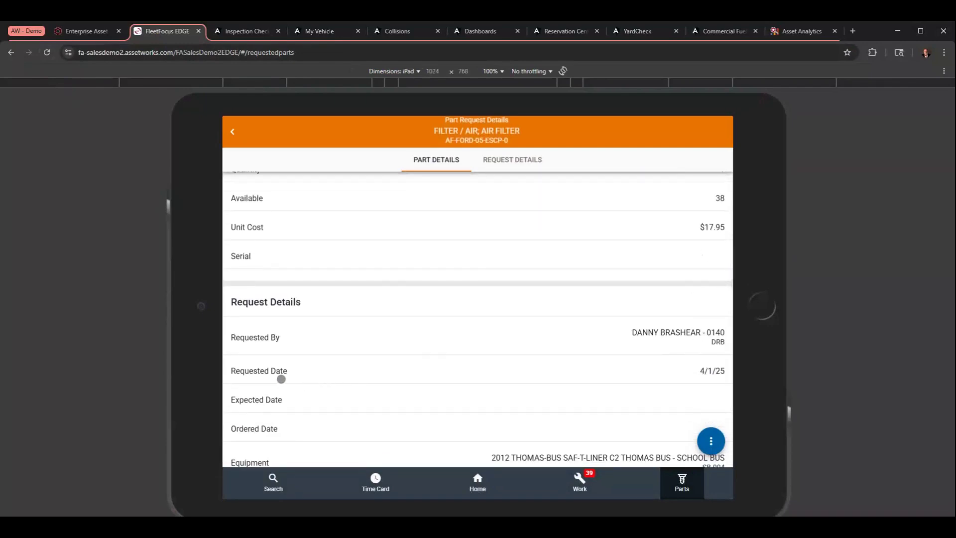
scroll(281, 379, "down", 2)
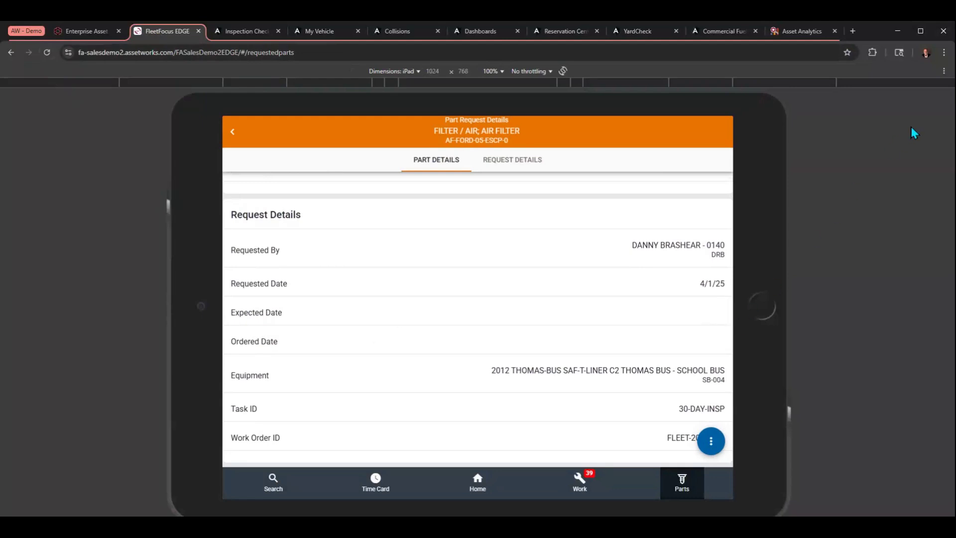
left_click(229, 135)
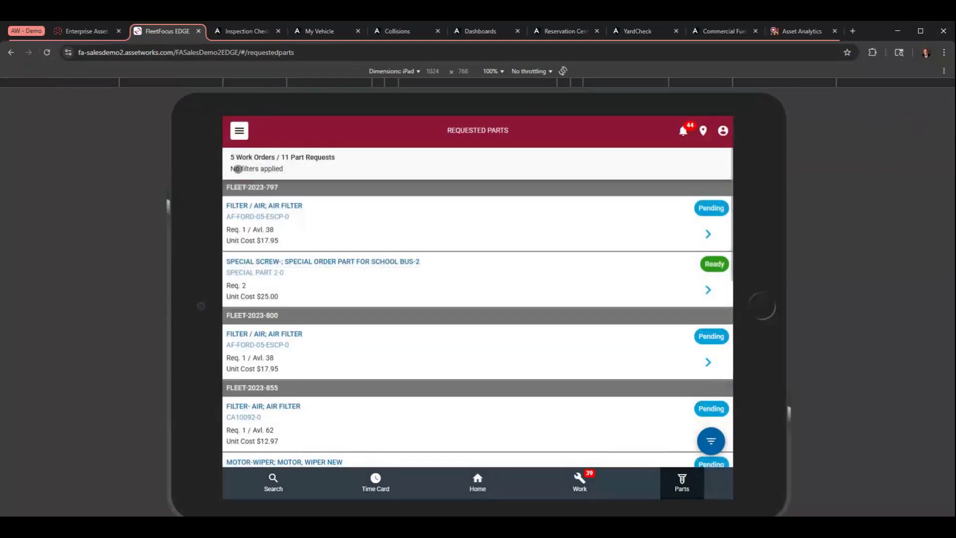
Open the storekeeper inventory counter and display the open counts under My Inventory Counts.
left_click(240, 133)
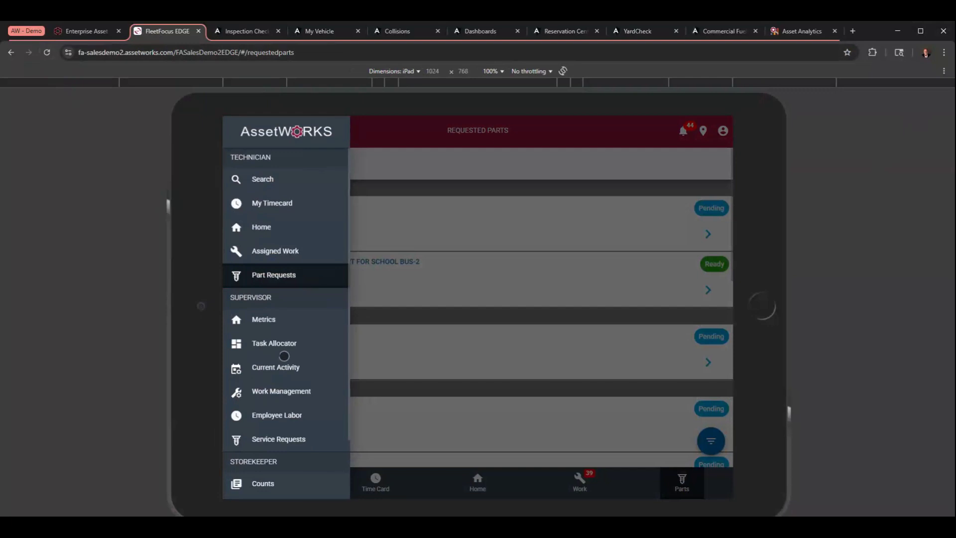
scroll(284, 420, "down", 2)
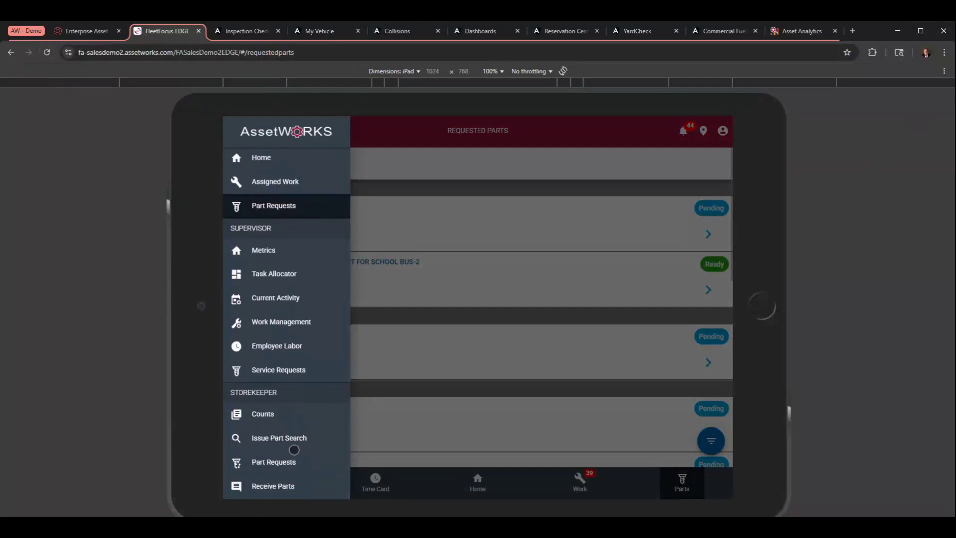
left_click(266, 417)
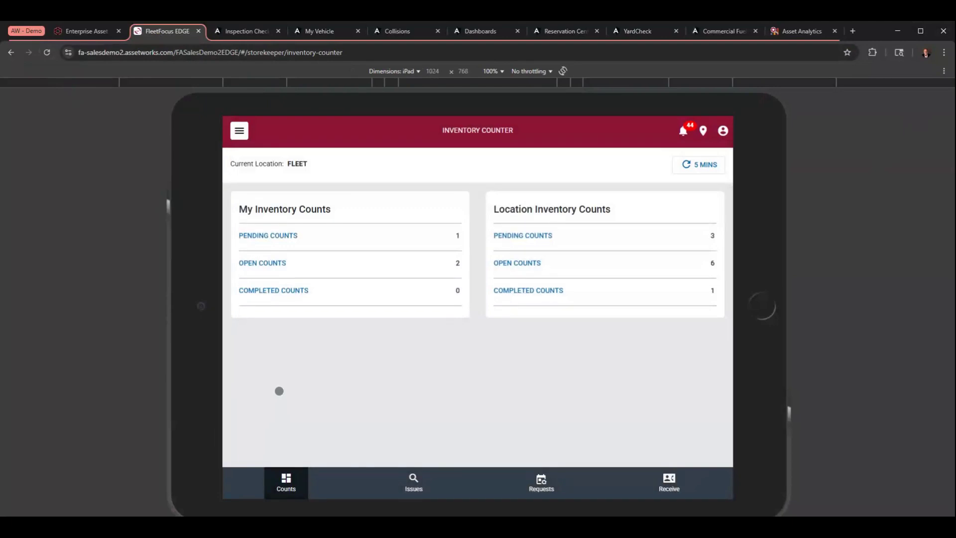
left_click(264, 265)
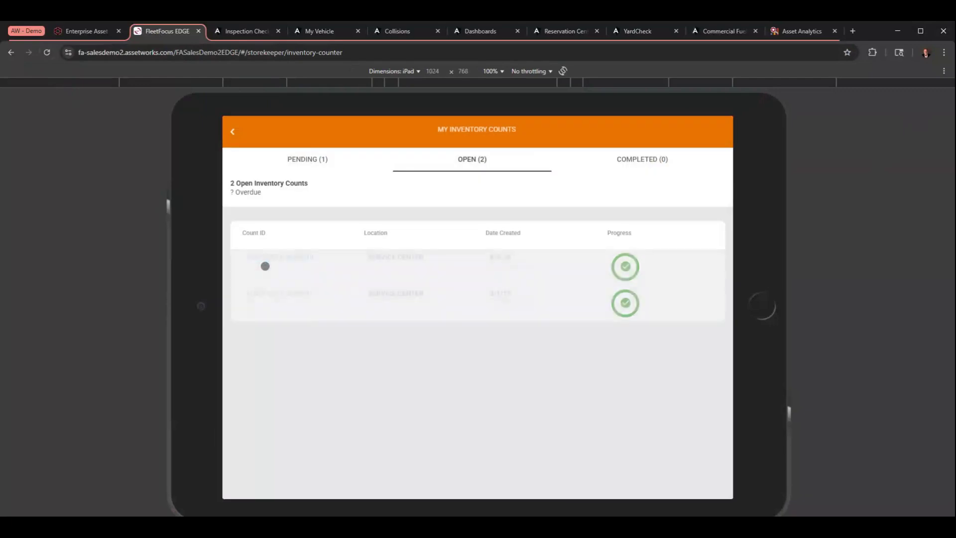
left_click(269, 258)
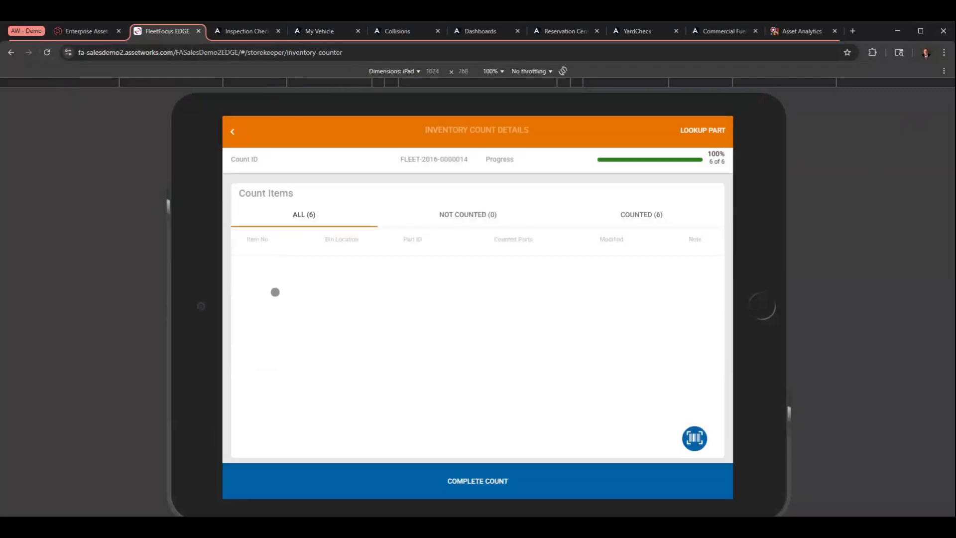
left_click(262, 267)
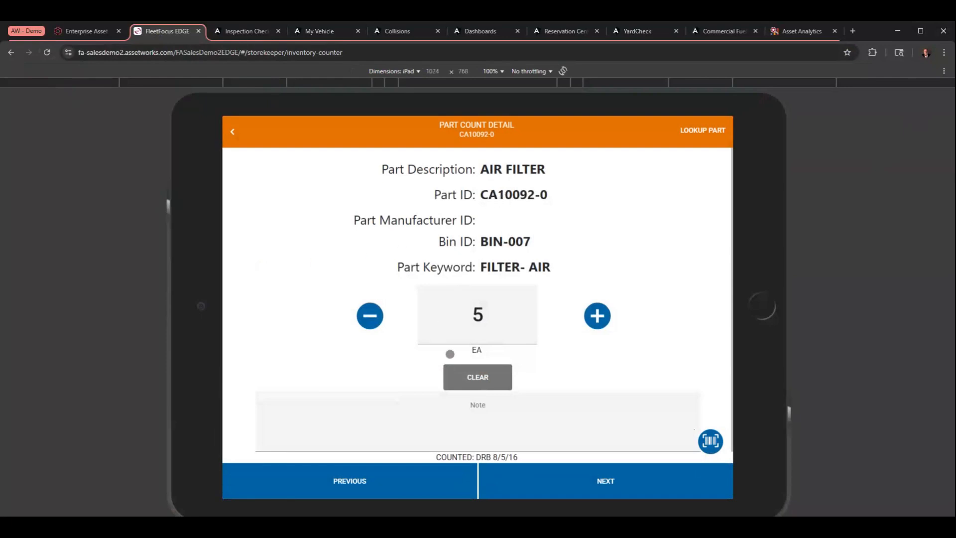
left_click(368, 325)
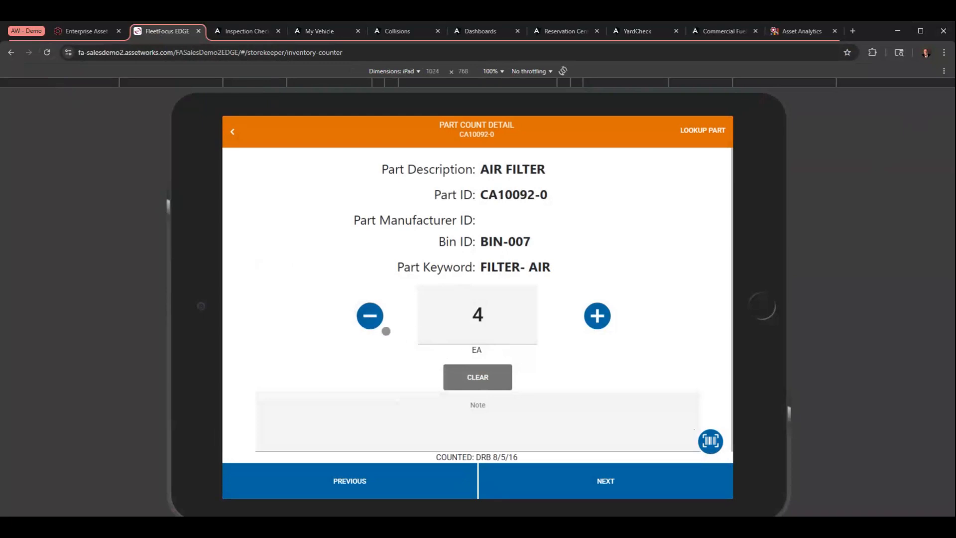
left_click(591, 323)
left_click(231, 135)
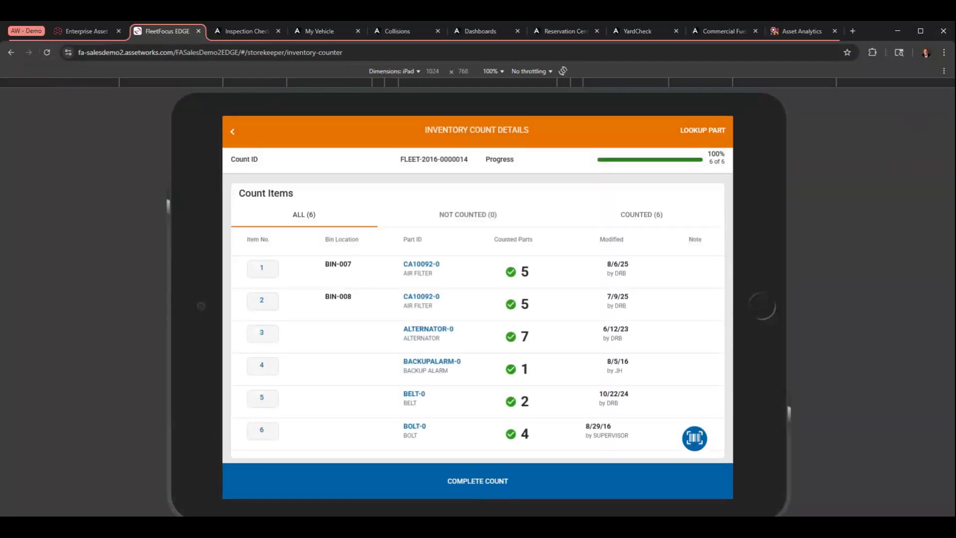
Switch to the Inspection Checklist app, continue to My Vehicle, and open the details of asset 1203.
left_click(236, 33)
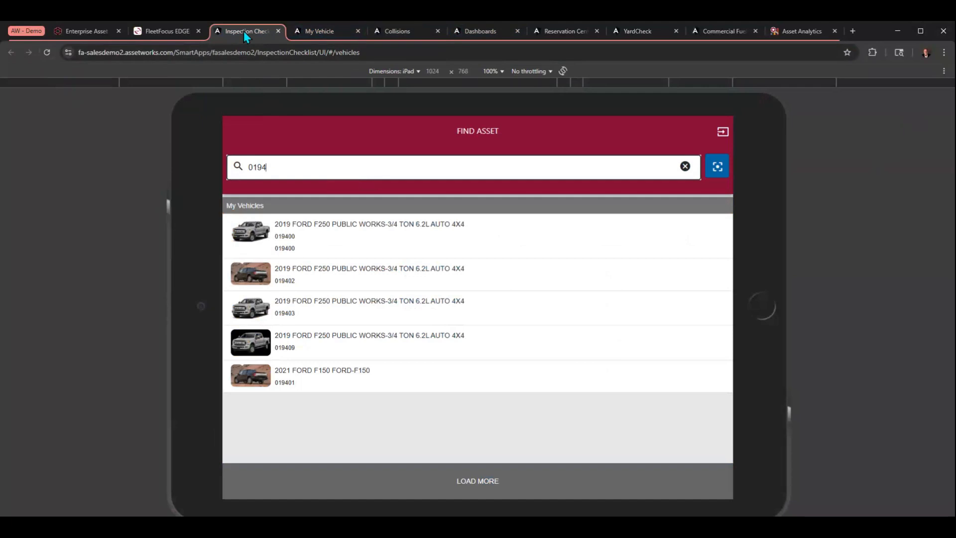
left_click(326, 32)
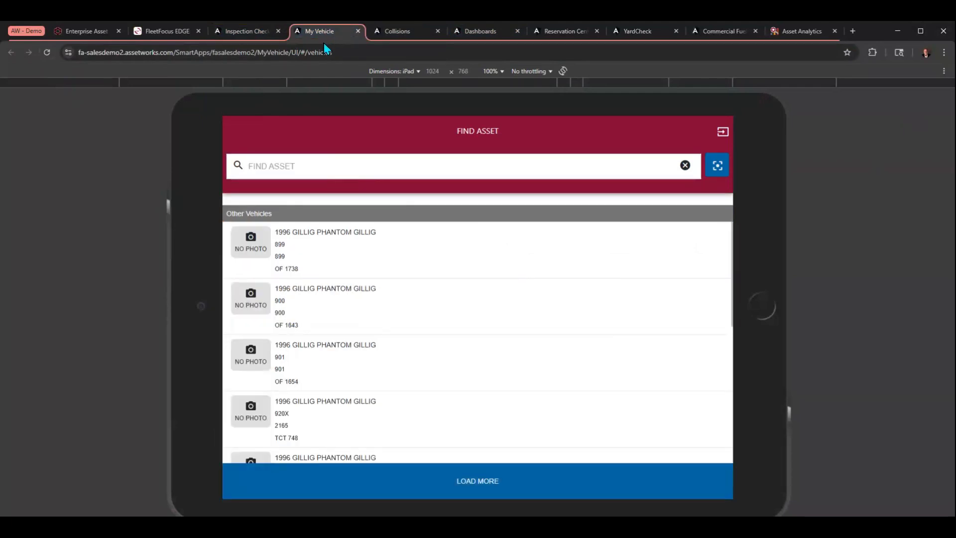
scroll(308, 297, "down", 4)
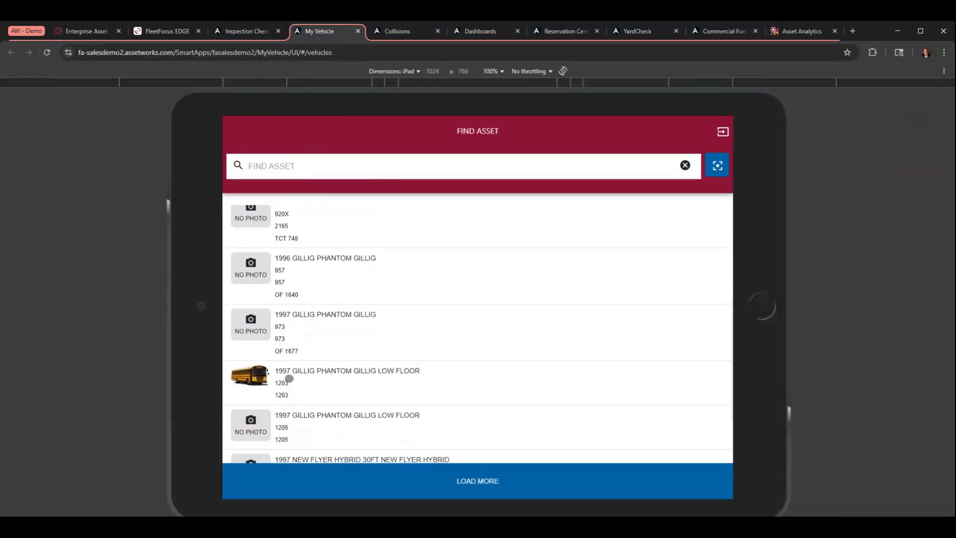
left_click(286, 378)
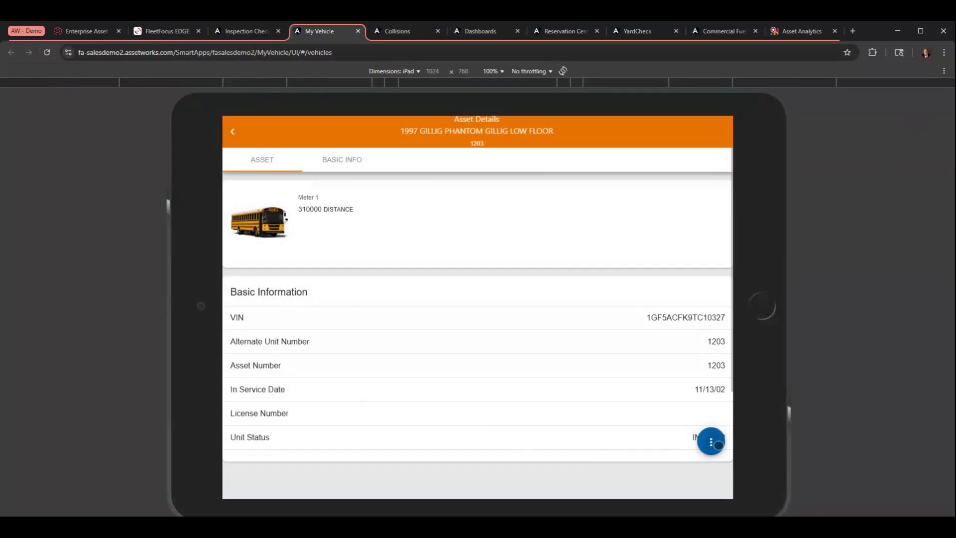
Review the preferred vendors for asset 1203, including the details and map of Myers Tire Supply, and return to the asset details.
left_click(711, 441)
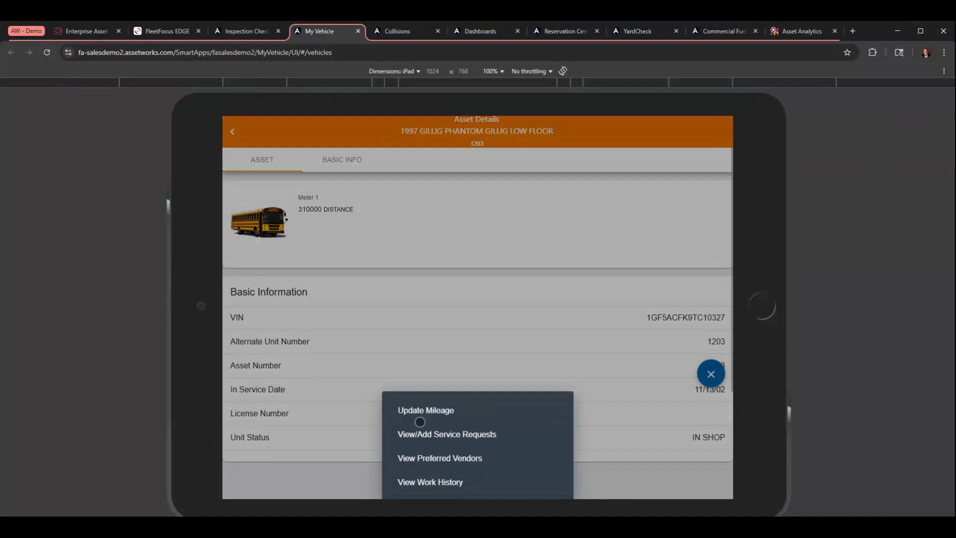
left_click(438, 464)
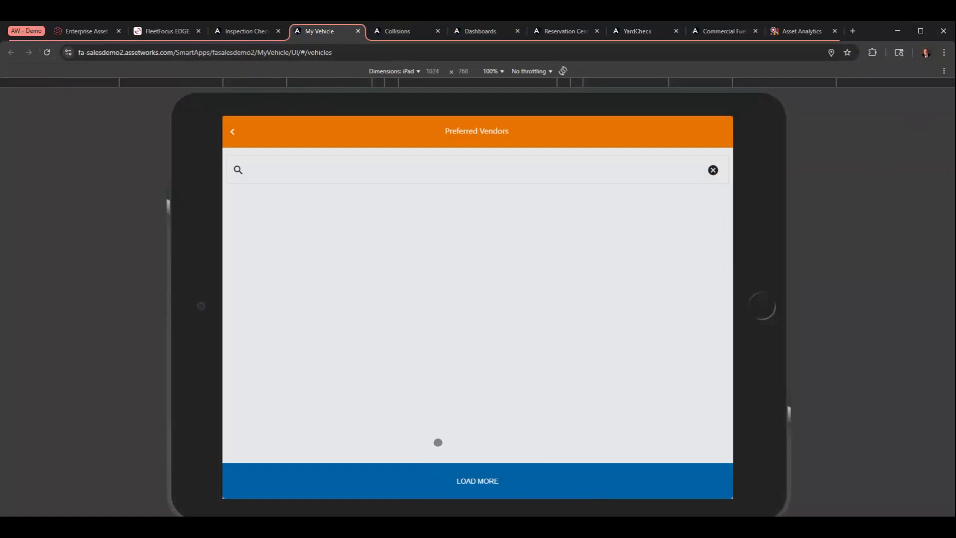
scroll(437, 409, "down", 2)
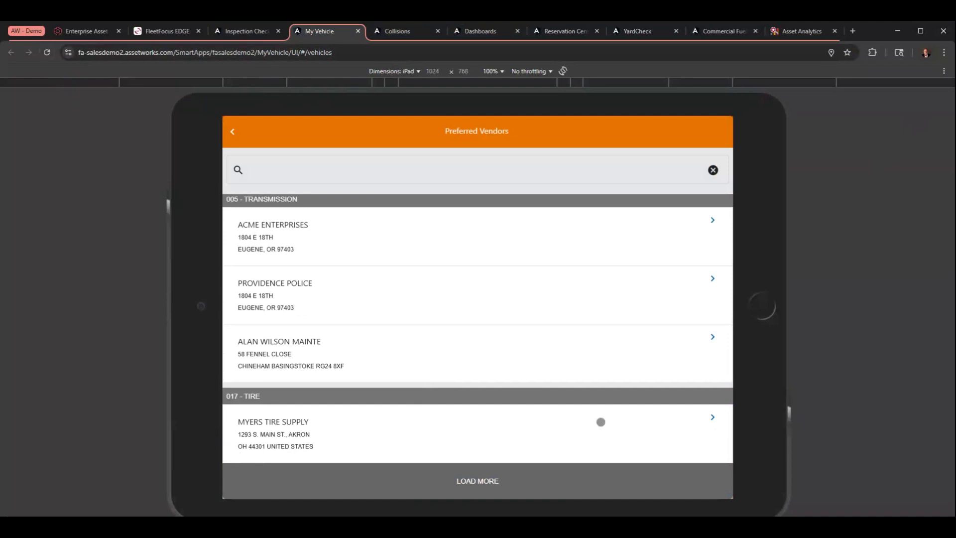
left_click(714, 416)
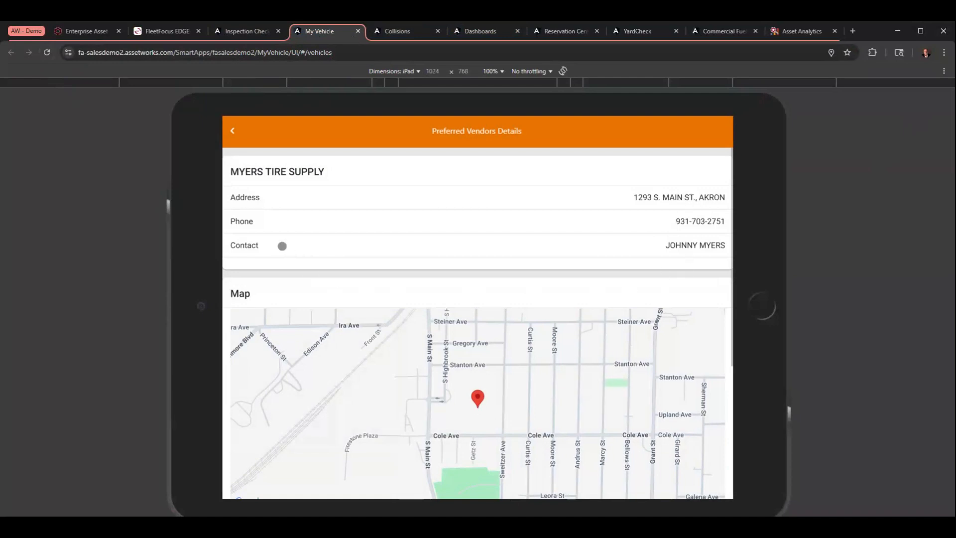
left_click(234, 133)
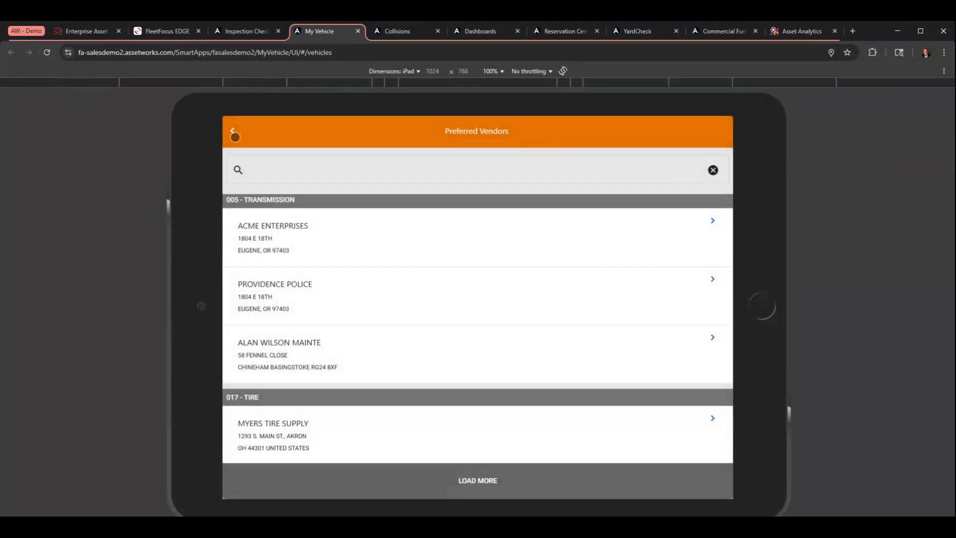
left_click(233, 132)
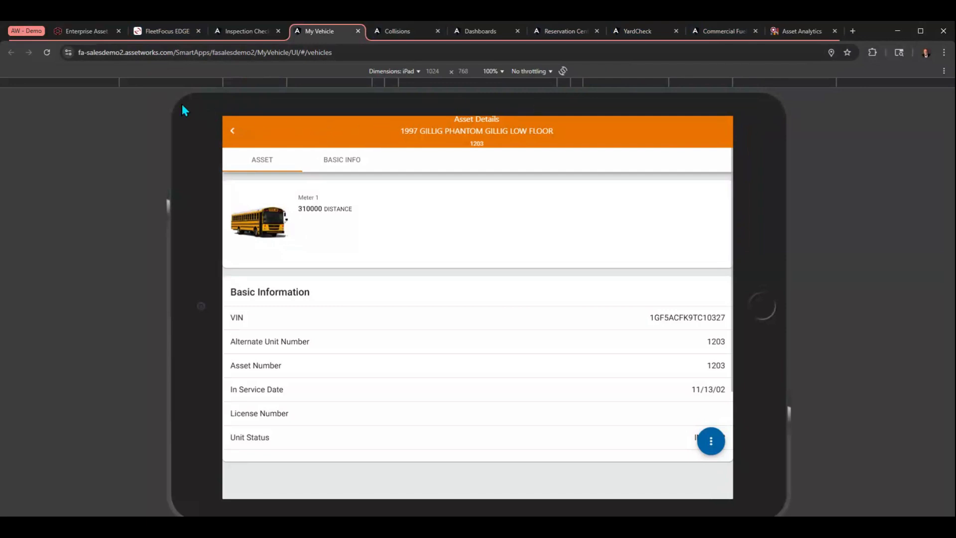
Switch back to the Enterprise Asset application and open the Shop Operations portal, followed by the Dashboard.
left_click(93, 30)
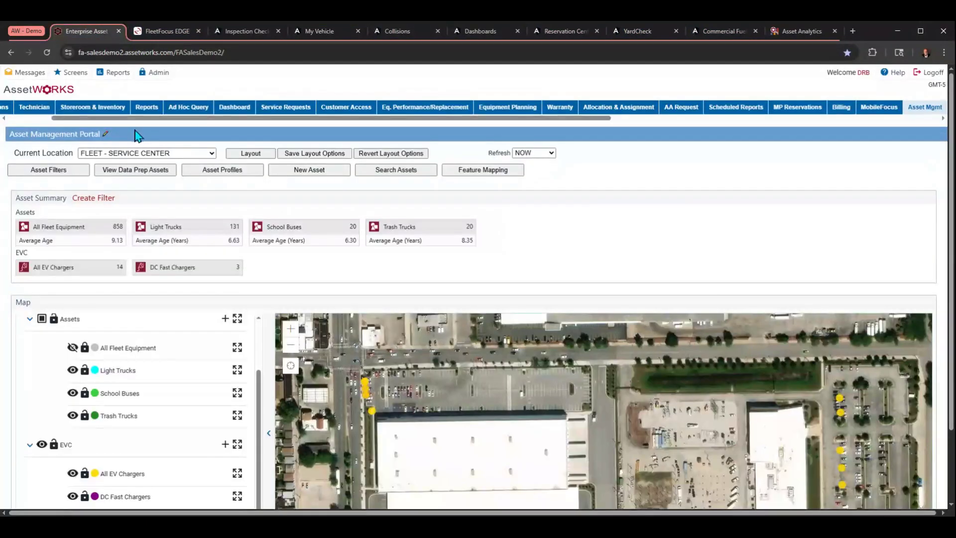
left_click_drag(80, 119, 41, 125)
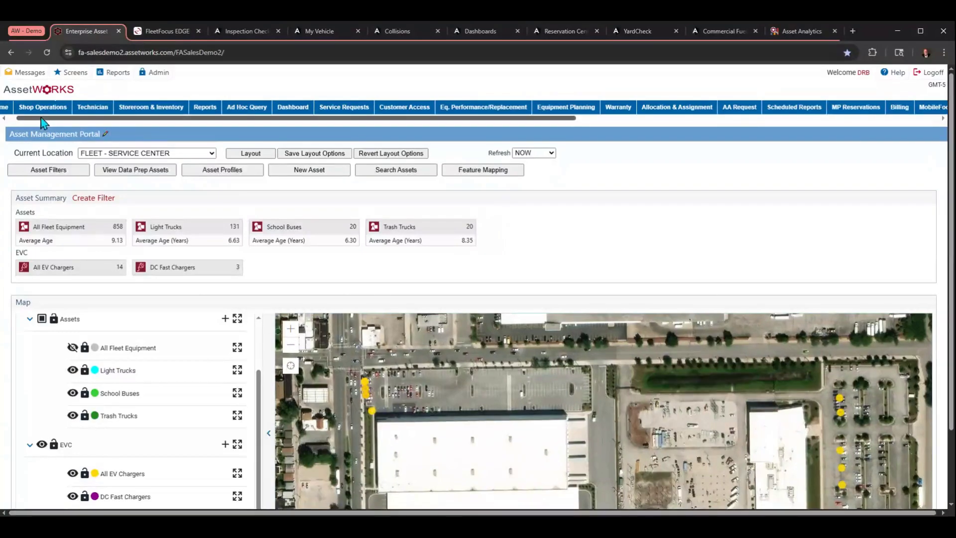
left_click(43, 106)
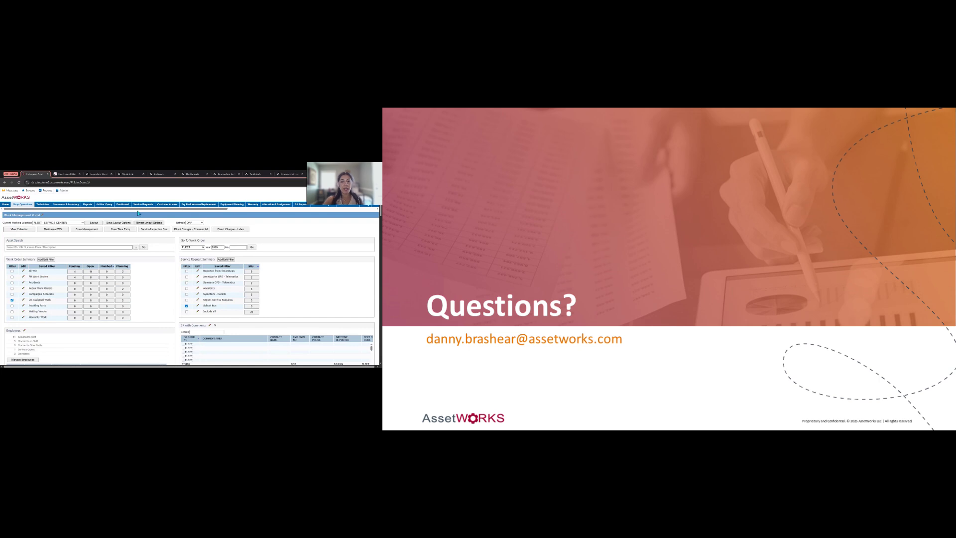
left_click(126, 206)
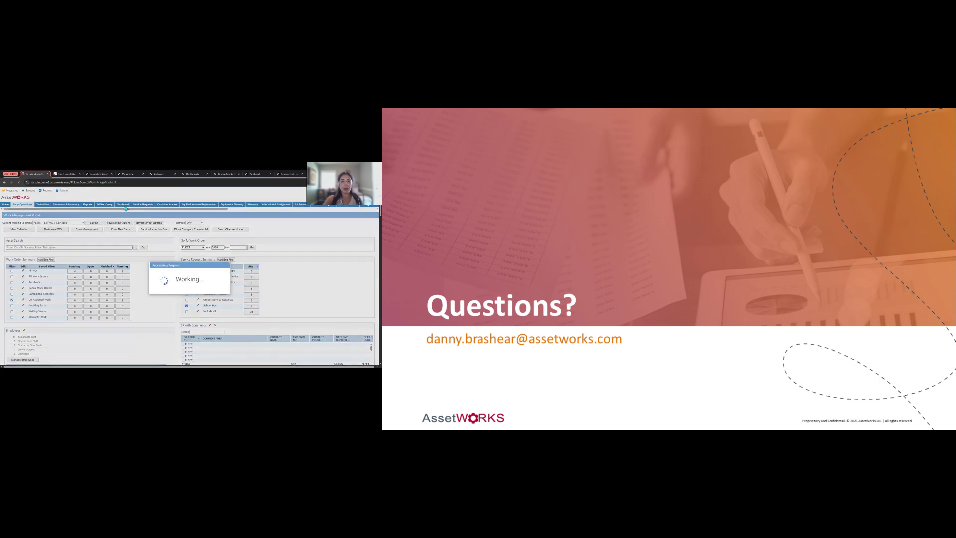